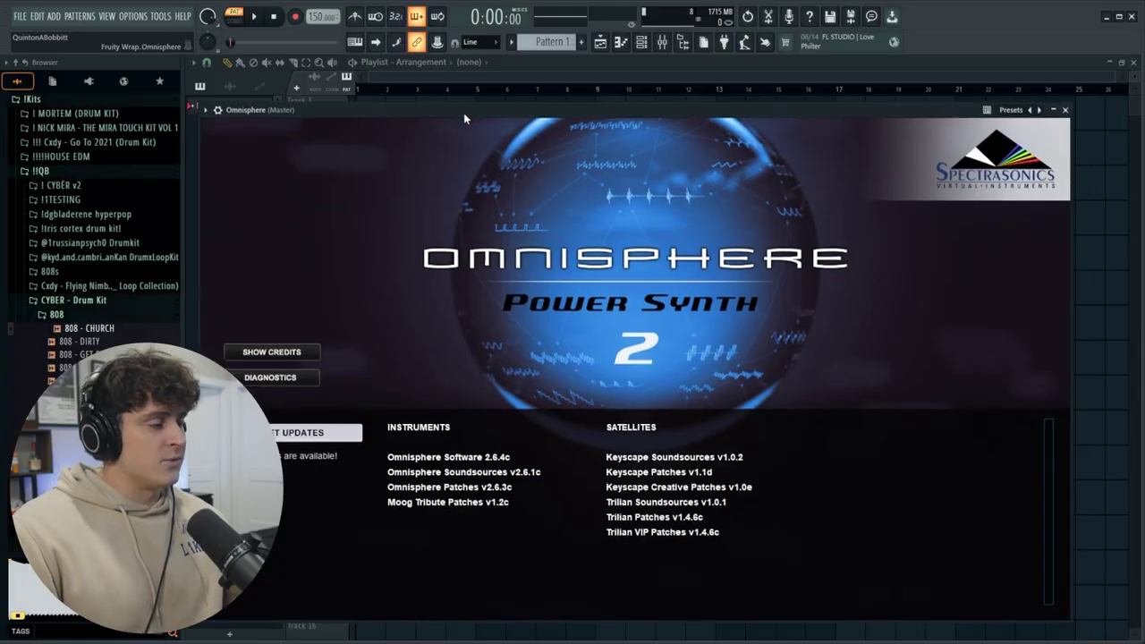
# Load the first C7 Grand Piano patch from the Keyscape Library directory in Omnisphere's patch browser.
pyautogui.click(301, 134)
pyautogui.click(308, 157)
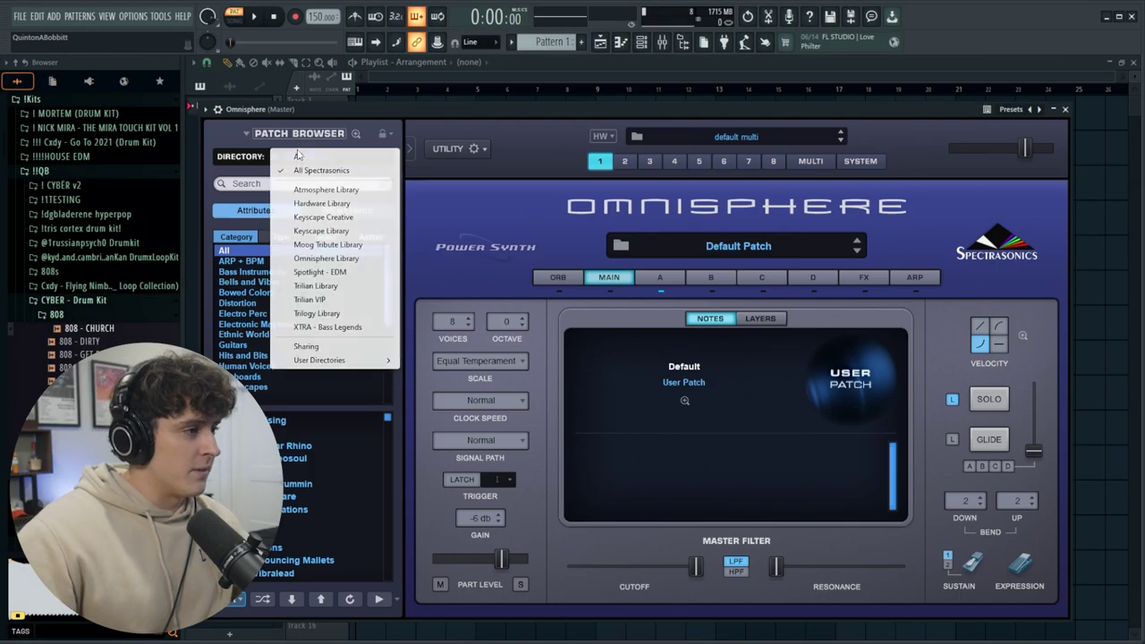
pyautogui.click(324, 222)
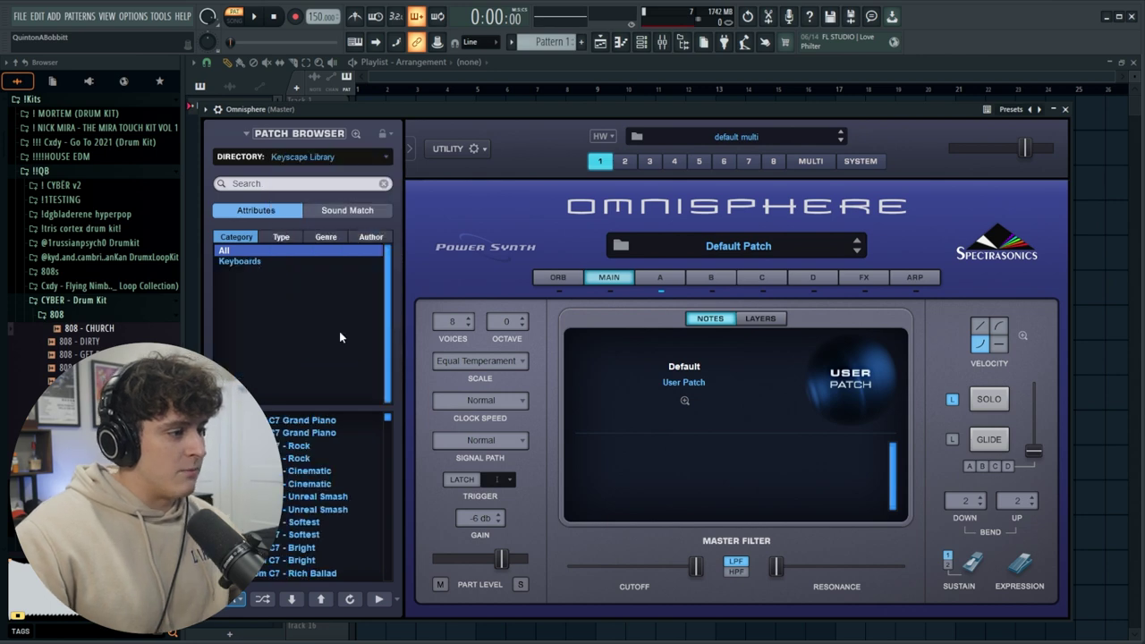
pyautogui.click(304, 420)
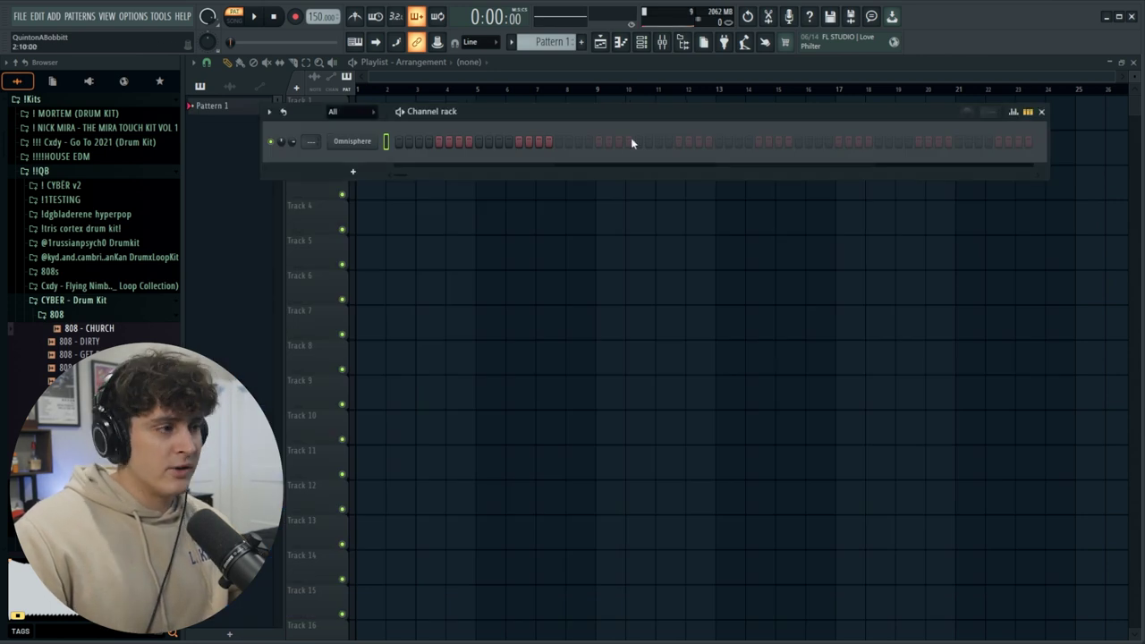
# Open the piano roll for the Omnisphere channel and turn on the metronome.
pyautogui.click(631, 138)
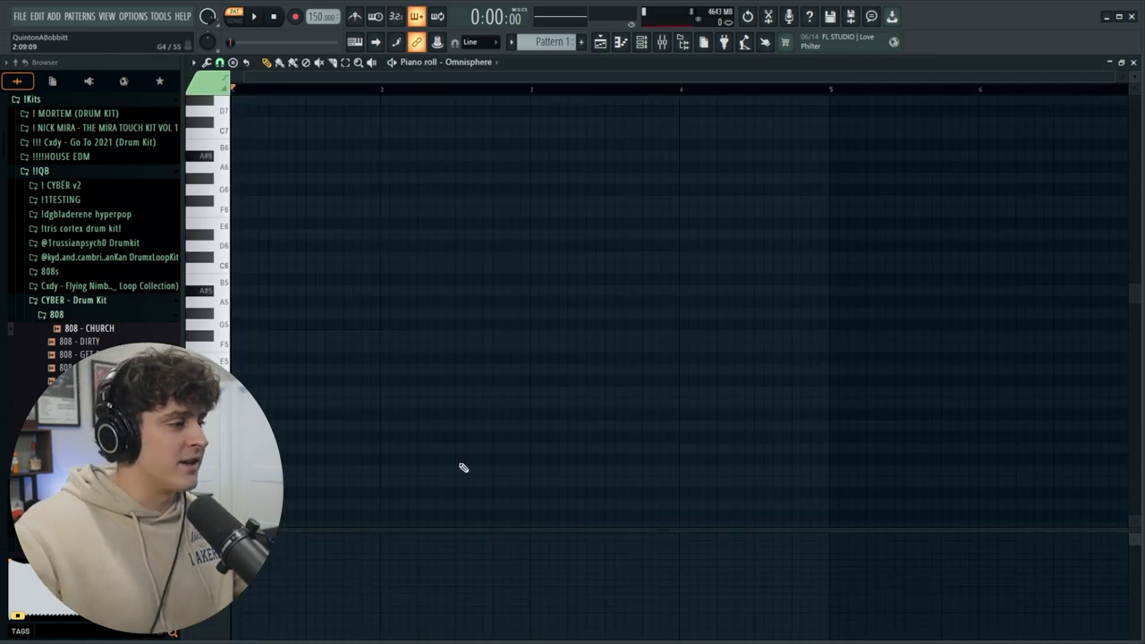
pyautogui.scroll(-2, 408, 412)
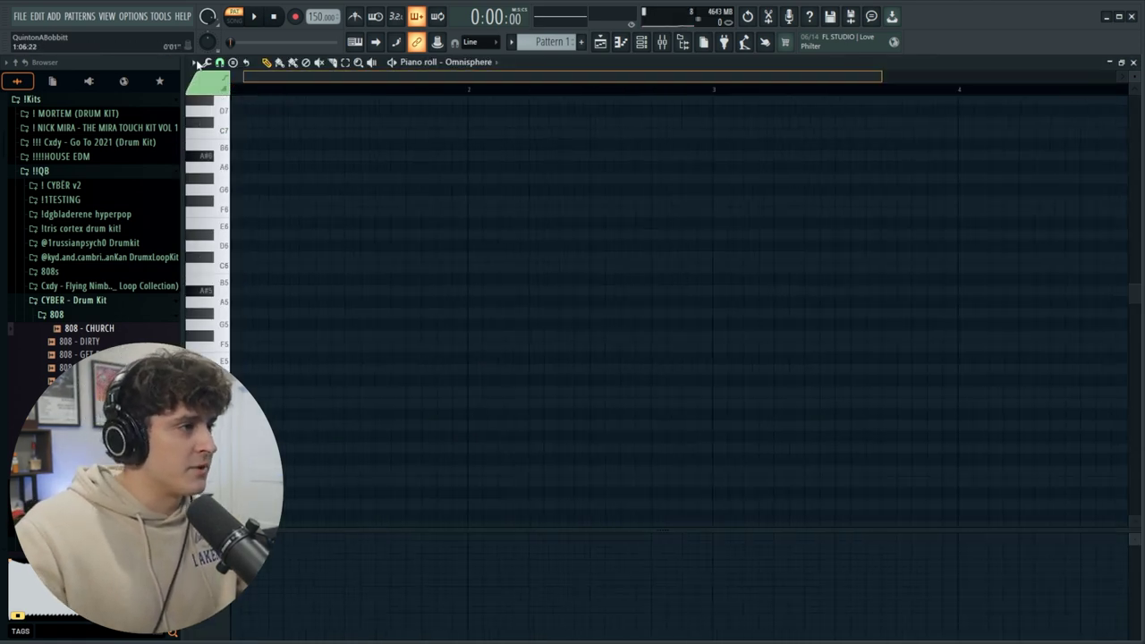
pyautogui.click(354, 16)
# Place a 12-step A#5 note at the start of the pattern and play it back.
pyautogui.scroll(-4, 281, 320)
pyautogui.click(269, 360)
pyautogui.press('space')
pyautogui.moveTo(268, 360); pyautogui.dragTo(417, 362)
pyautogui.press('space')
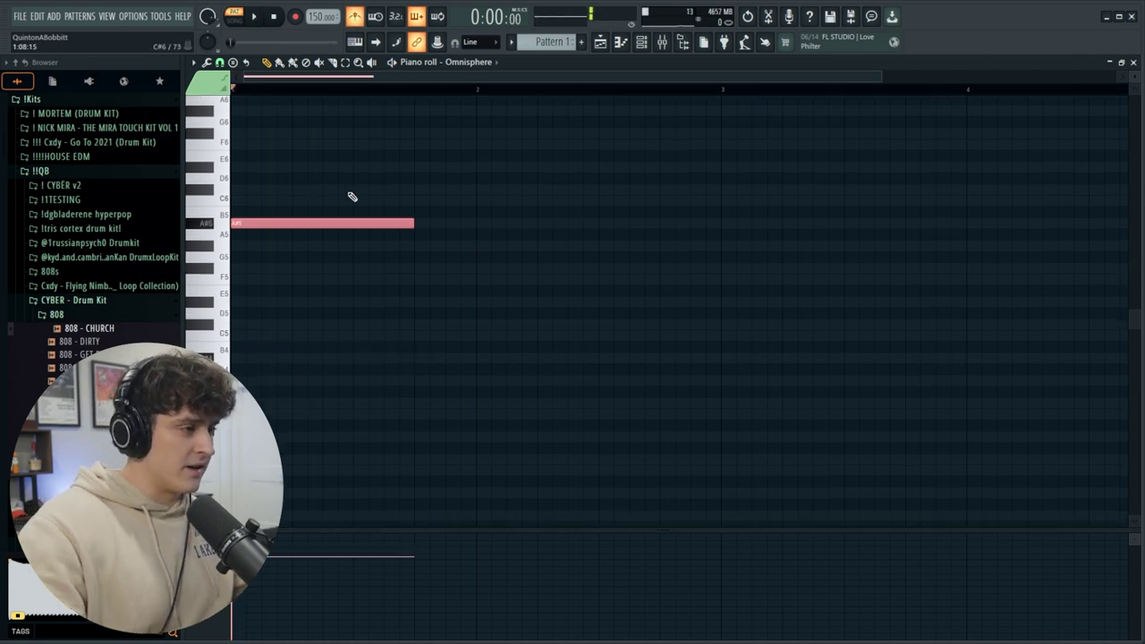
pyautogui.scroll(4, 391, 236)
pyautogui.press('space')
pyautogui.press('space')
pyautogui.press('space')
# Add repeated A#5 notes after the first one and shorten the first note to 10 steps.
pyautogui.click(435, 325)
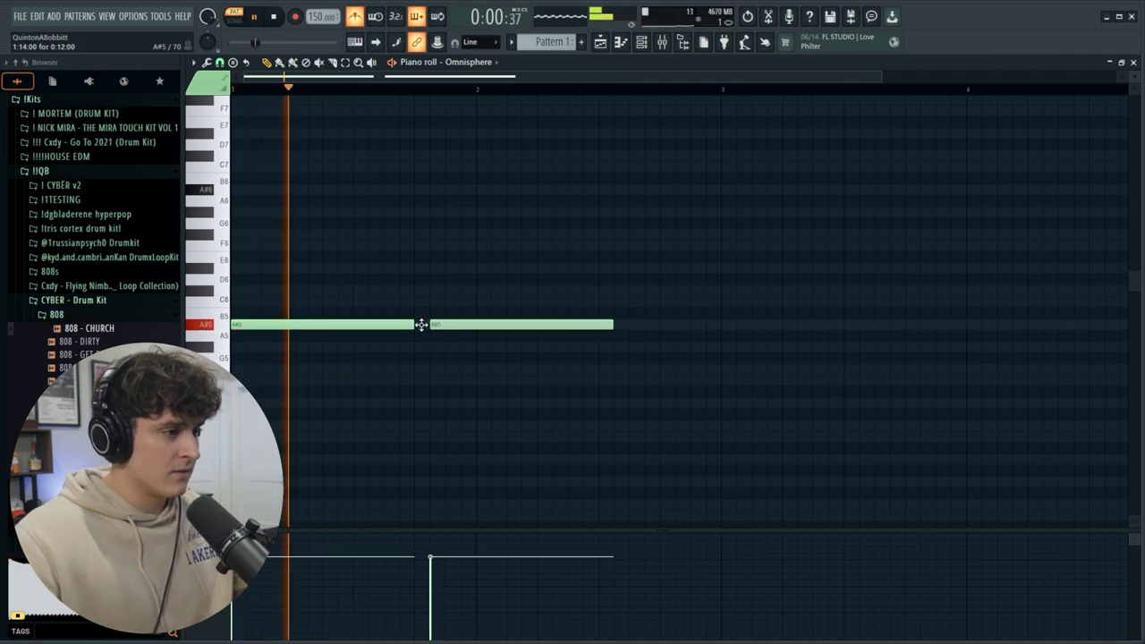
pyautogui.moveTo(504, 326); pyautogui.dragTo(519, 326)
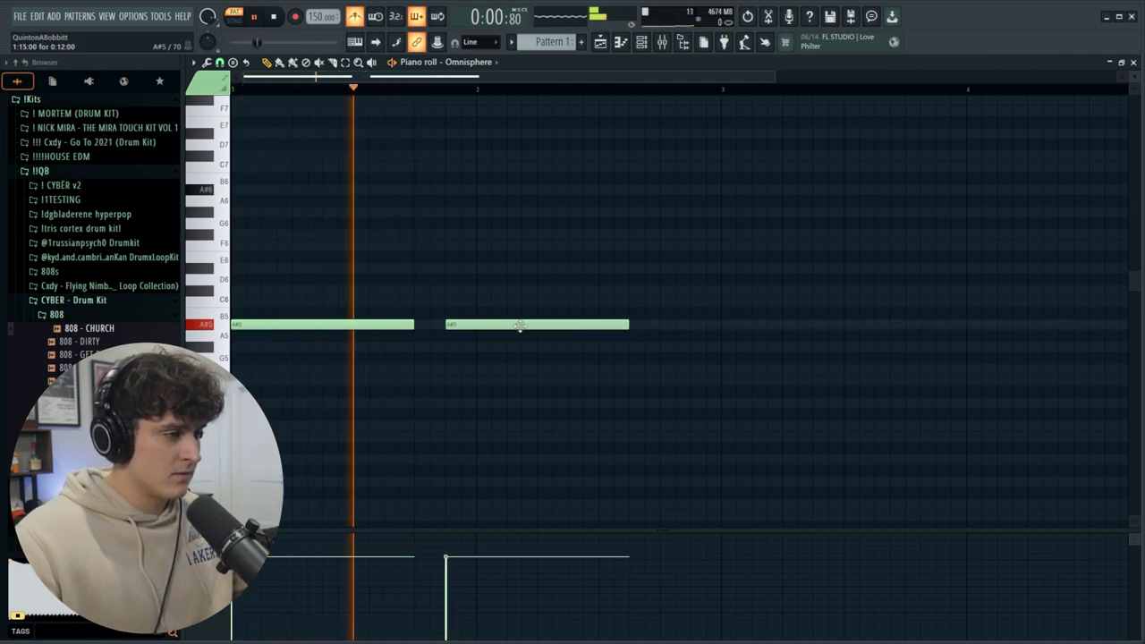
pyautogui.moveTo(412, 328); pyautogui.dragTo(386, 329)
pyautogui.press('space')
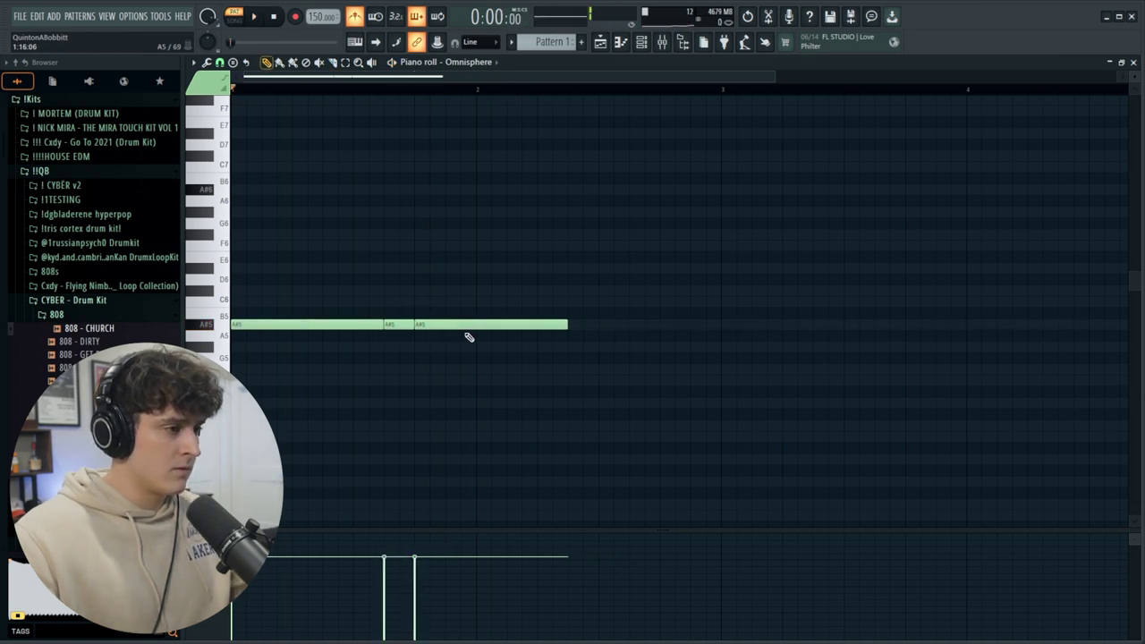
# Raise the third note to C6, shorten it to 6 steps and follow it with 2-step C6 and C#6 notes.
pyautogui.moveTo(464, 355); pyautogui.dragTo(460, 297)
pyautogui.press('space')
pyautogui.press('space')
pyautogui.press('space')
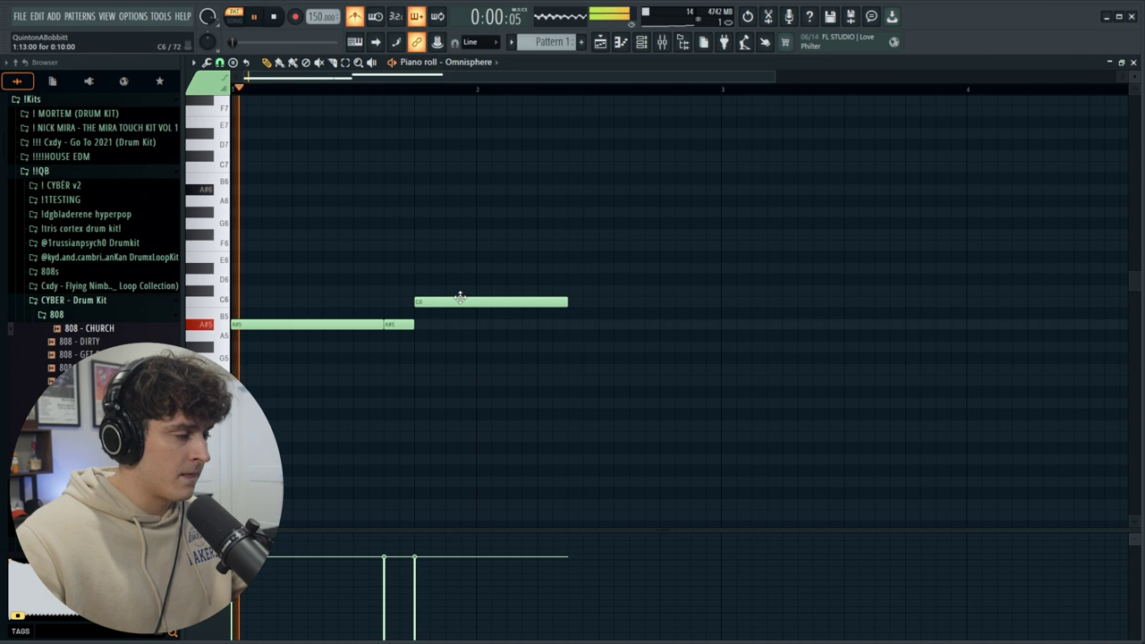
pyautogui.moveTo(598, 302); pyautogui.dragTo(537, 303)
pyautogui.click(544, 291)
pyautogui.press('space')
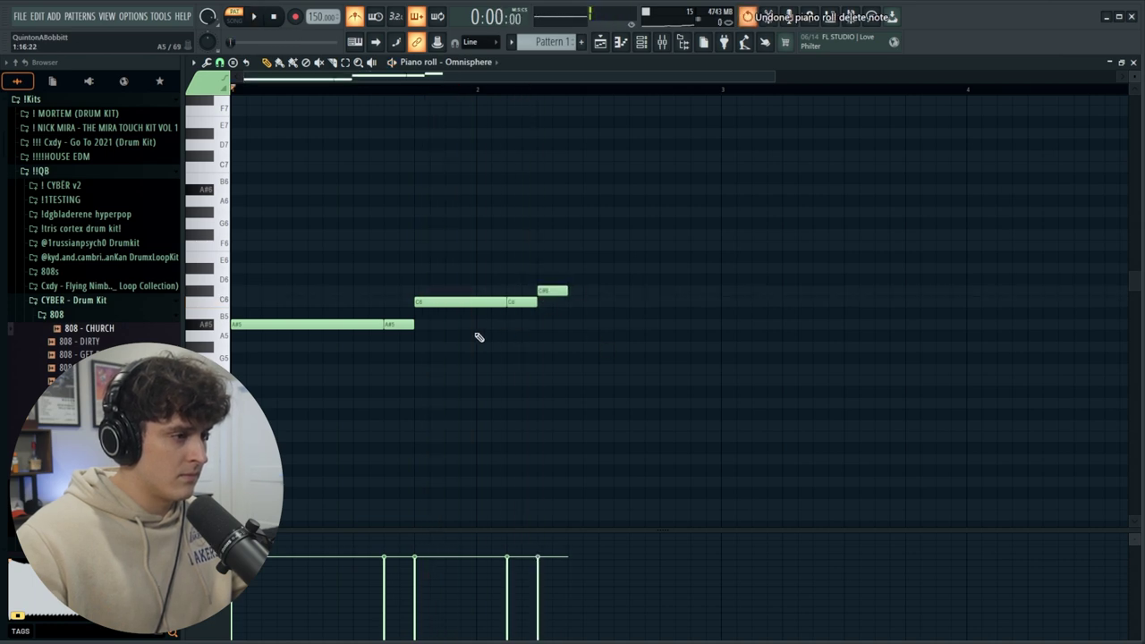
# Transpose the last three notes down together to G#5, G#5 and A5, and play the pattern.
pyautogui.moveTo(475, 317); pyautogui.dragTo(582, 289)
pyautogui.hotkey('shift', 'Down')
pyautogui.hotkey('shift', 'Down')
pyautogui.hotkey('shift', 'Left')
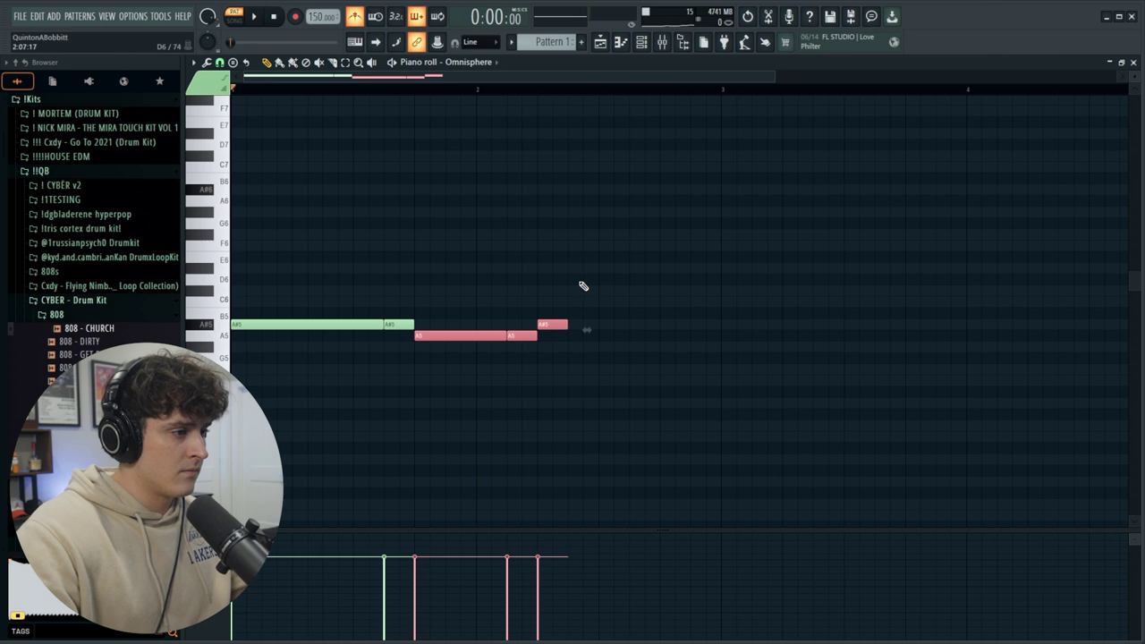
pyautogui.hotkey('shift', 'Down')
pyautogui.hotkey('shift', 'Down')
pyautogui.click(540, 402)
pyautogui.press('space')
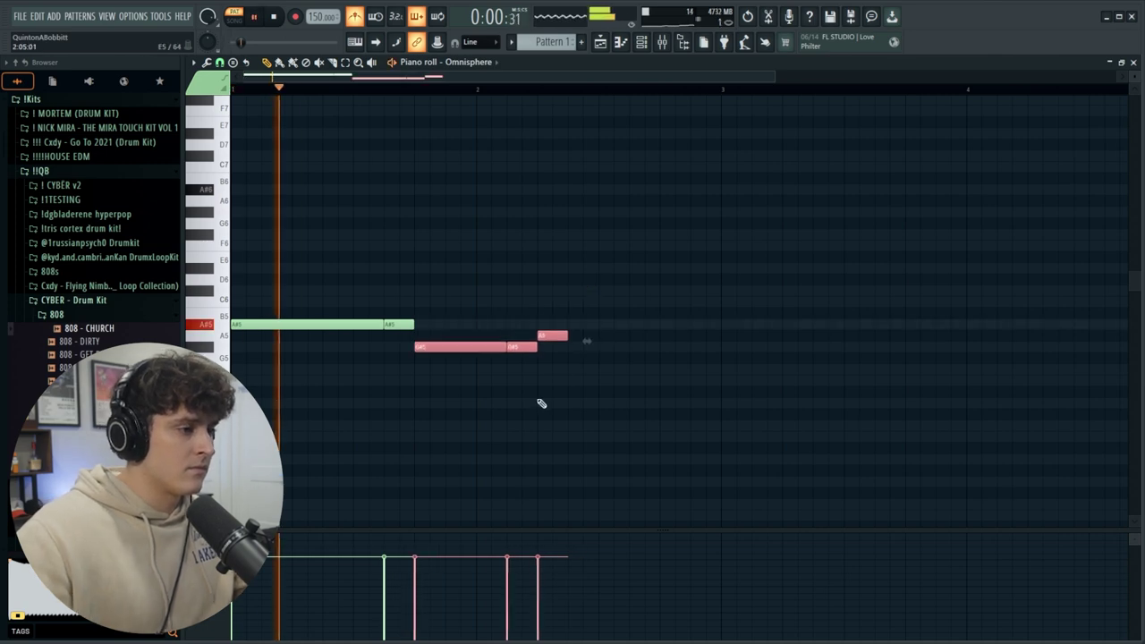
# Replace the two short notes after the G#5 with F5 notes and continue the F5 line up to bar 3.
pyautogui.click(513, 353)
pyautogui.press('space')
pyautogui.moveTo(540, 349); pyautogui.dragTo(676, 392)
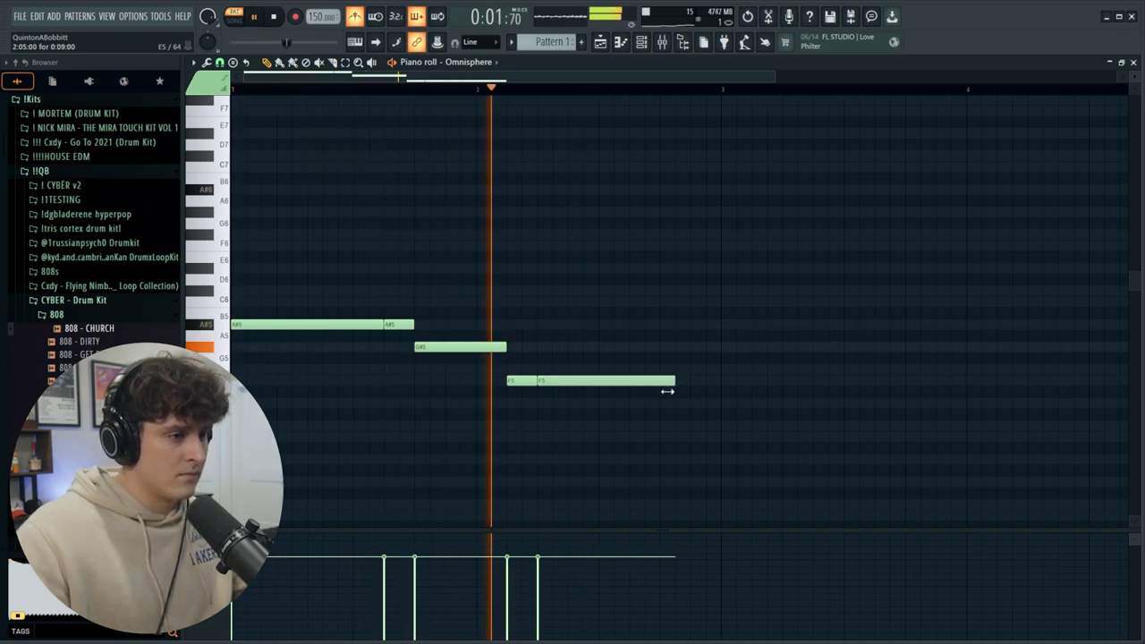
pyautogui.moveTo(662, 392); pyautogui.dragTo(915, 381)
# Continue the line from bar 3 with F#5 notes, the first one 12 steps long.
pyautogui.click(723, 369)
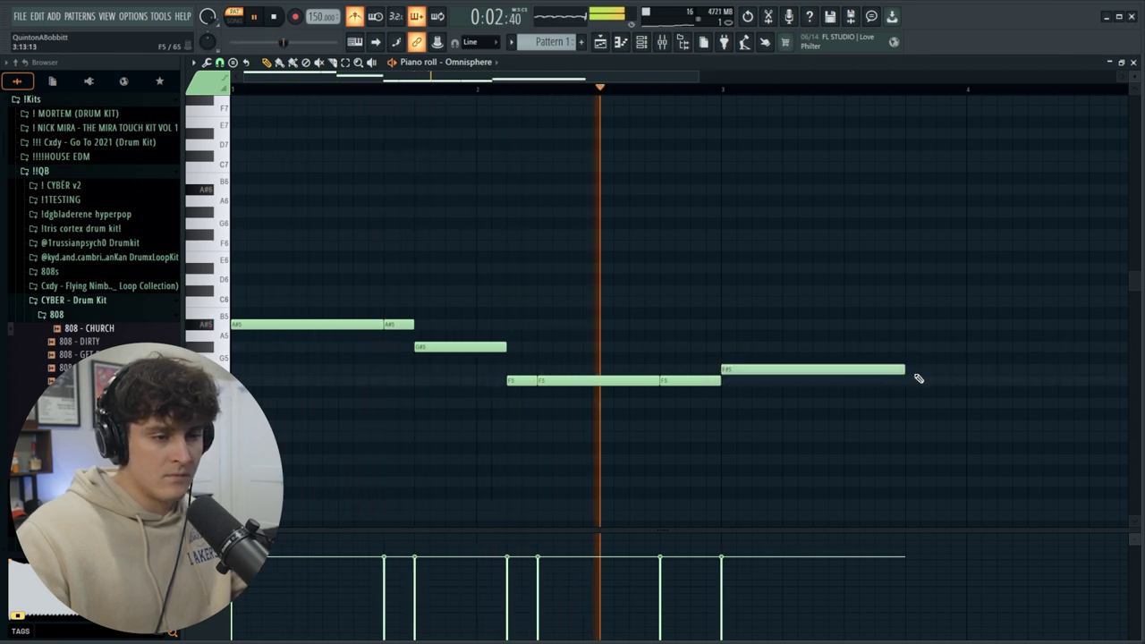
pyautogui.click(905, 370)
pyautogui.moveTo(591, 78); pyautogui.dragTo(707, 78)
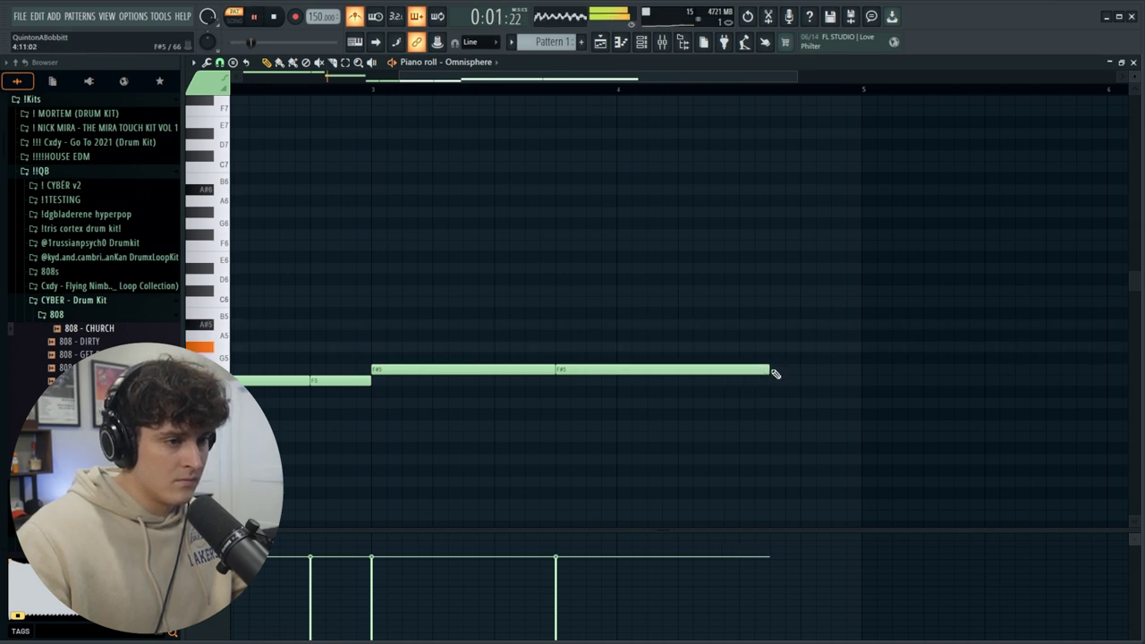
pyautogui.rightClick(953, 374)
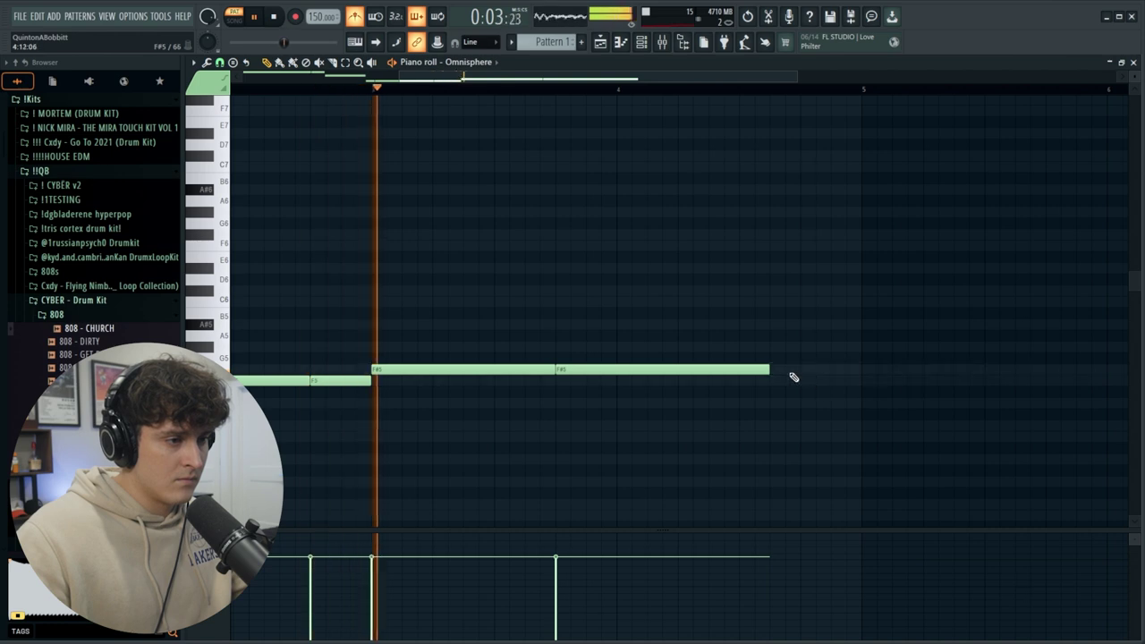
pyautogui.rightClick(666, 372)
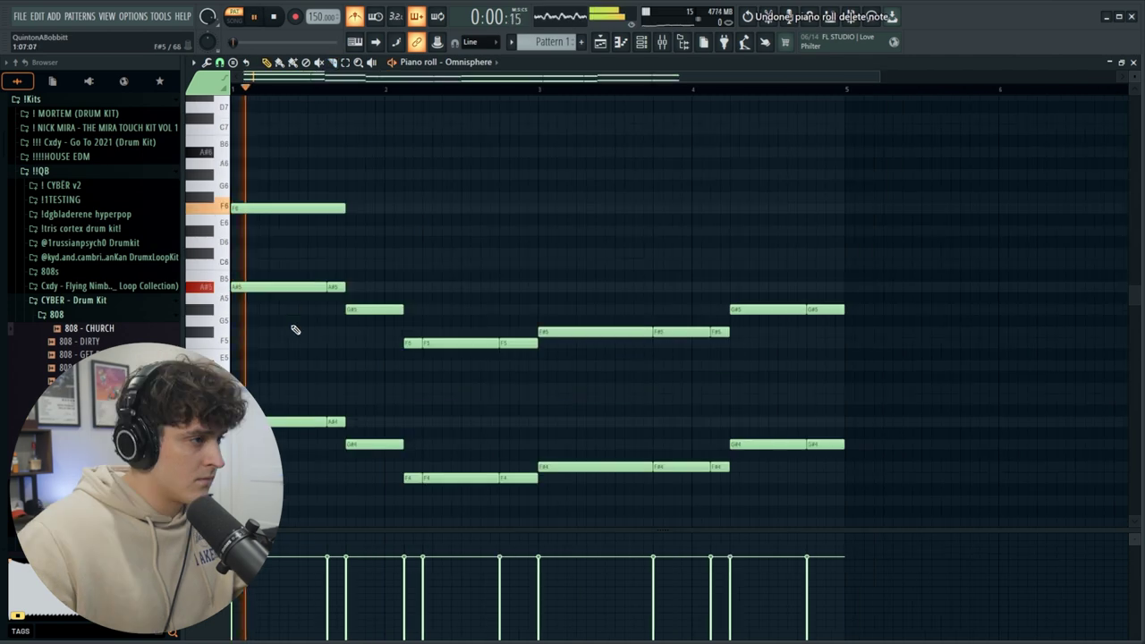
# Trim the G#6 melody note to 8 steps and add an 8-step D#6 note directly after it.
pyautogui.press('space')
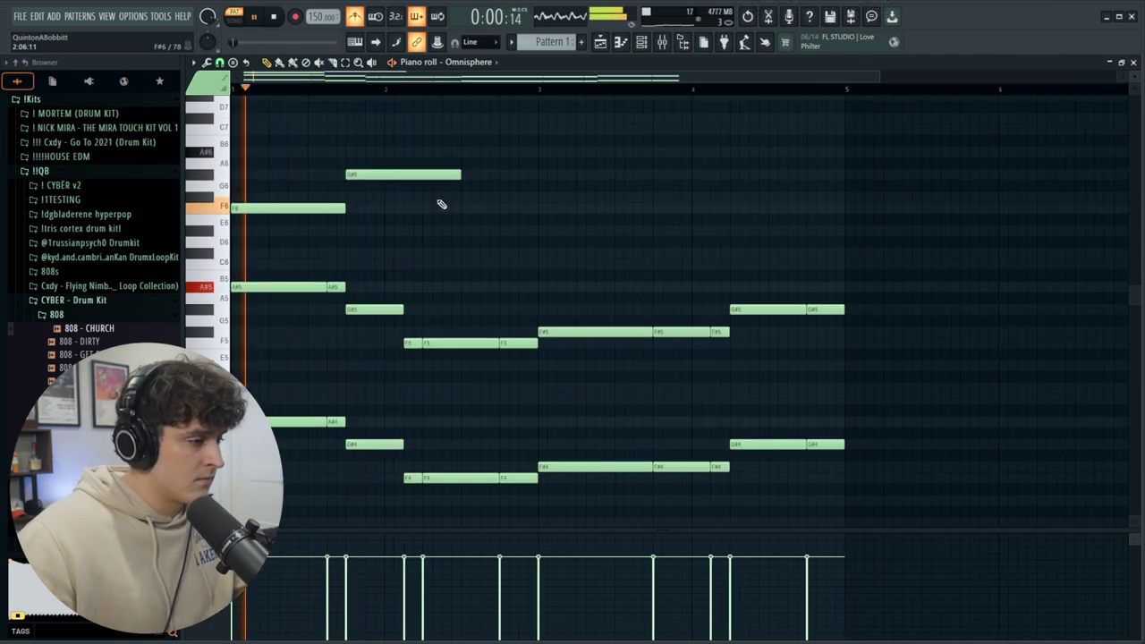
pyautogui.moveTo(457, 174); pyautogui.dragTo(423, 174)
pyautogui.press('space')
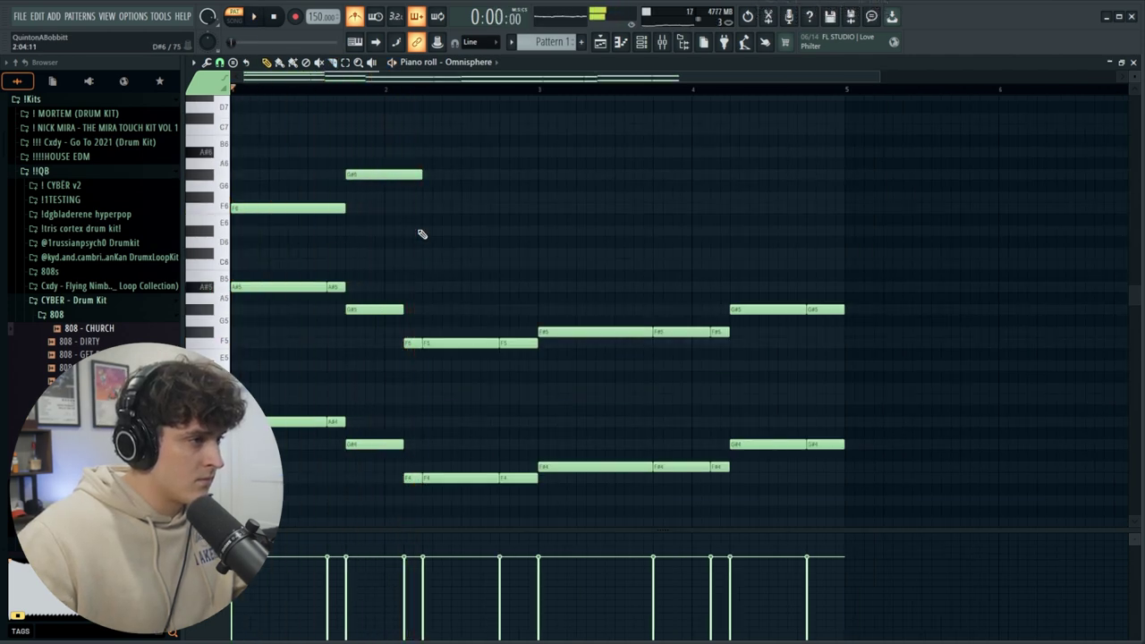
pyautogui.click(426, 201)
pyautogui.scroll(1, 430, 206)
pyautogui.press('space')
pyautogui.press('space')
pyautogui.moveTo(435, 247); pyautogui.dragTo(439, 274)
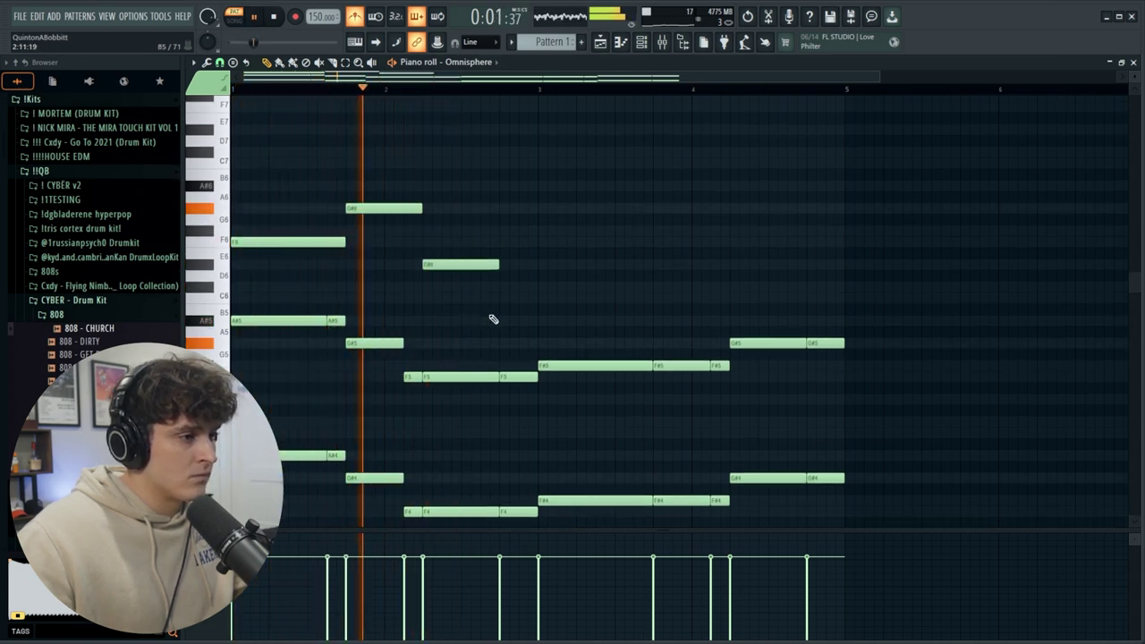
# Continue the top melody with a 4-step C#6, a 12-step C6 at bar 3 and an 8-step C6.
pyautogui.click(500, 287)
pyautogui.press('space')
pyautogui.moveTo(574, 287); pyautogui.dragTo(652, 302)
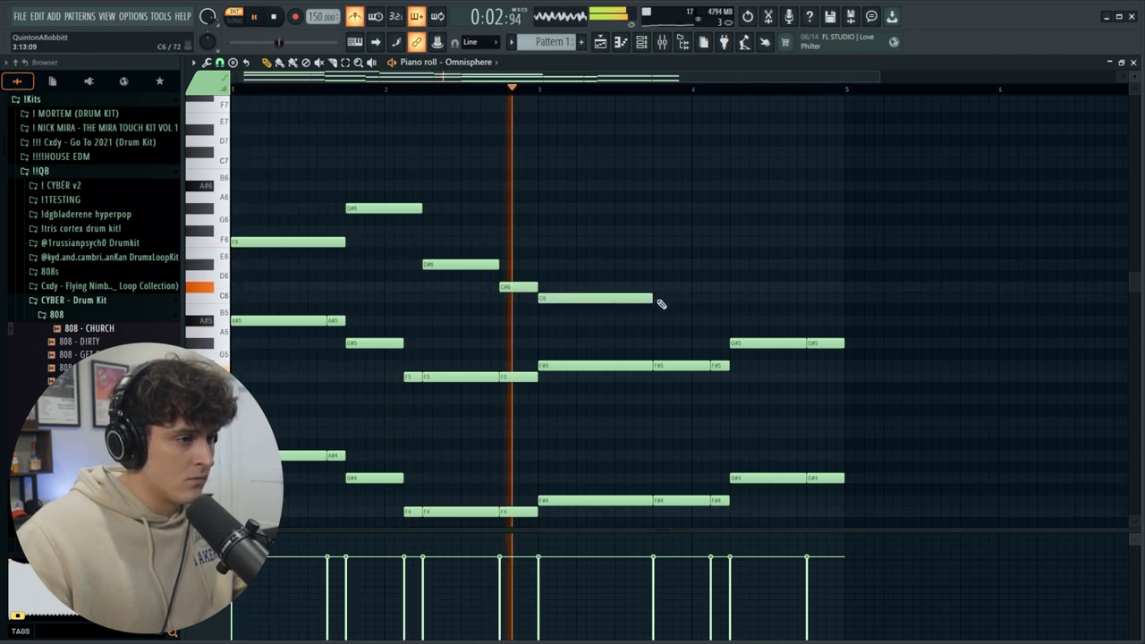
pyautogui.click(663, 301)
pyautogui.moveTo(655, 302); pyautogui.dragTo(654, 307)
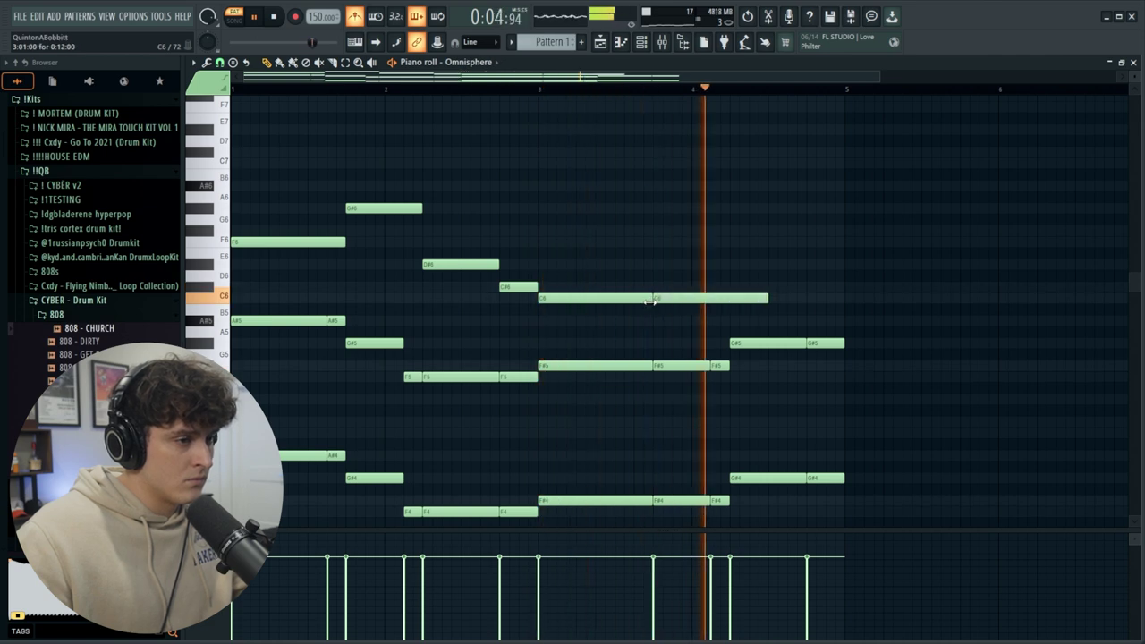
pyautogui.moveTo(767, 298); pyautogui.dragTo(730, 298)
# End the top melody with a 12-step C#6 note in bar 4 and play the pattern back.
pyautogui.click(732, 286)
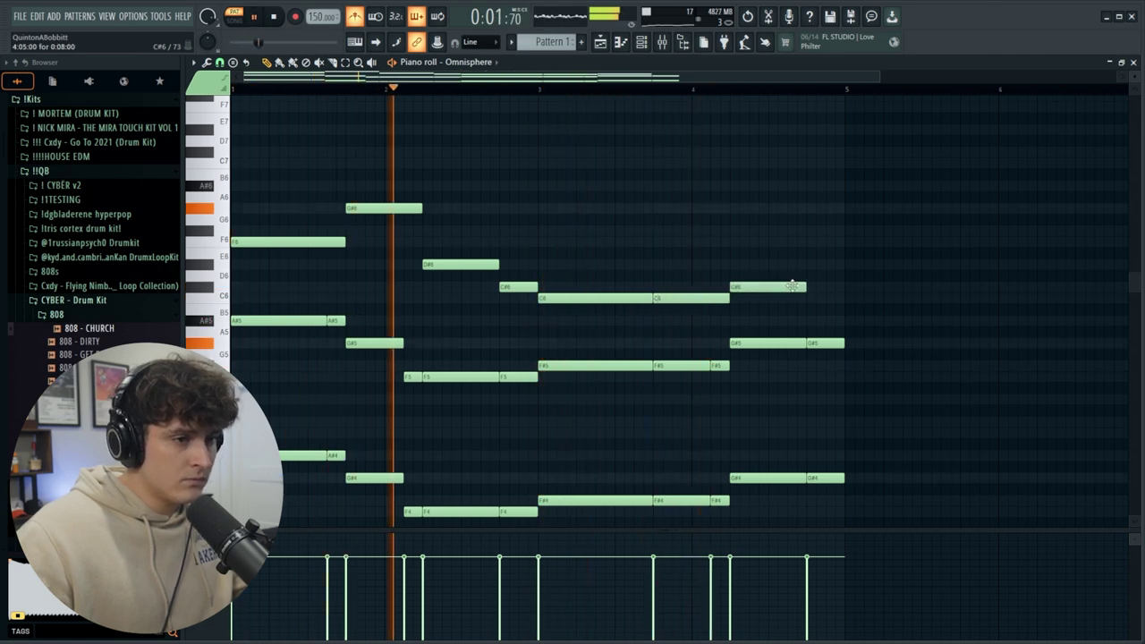
pyautogui.moveTo(808, 286); pyautogui.dragTo(844, 286)
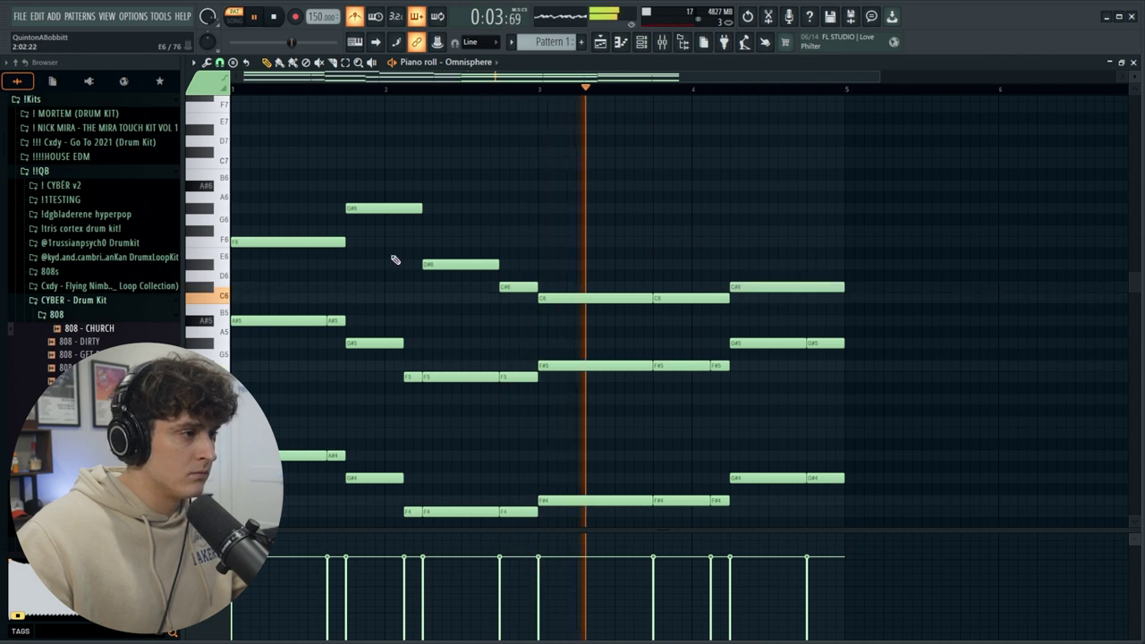
pyautogui.press('space')
pyautogui.press('space')
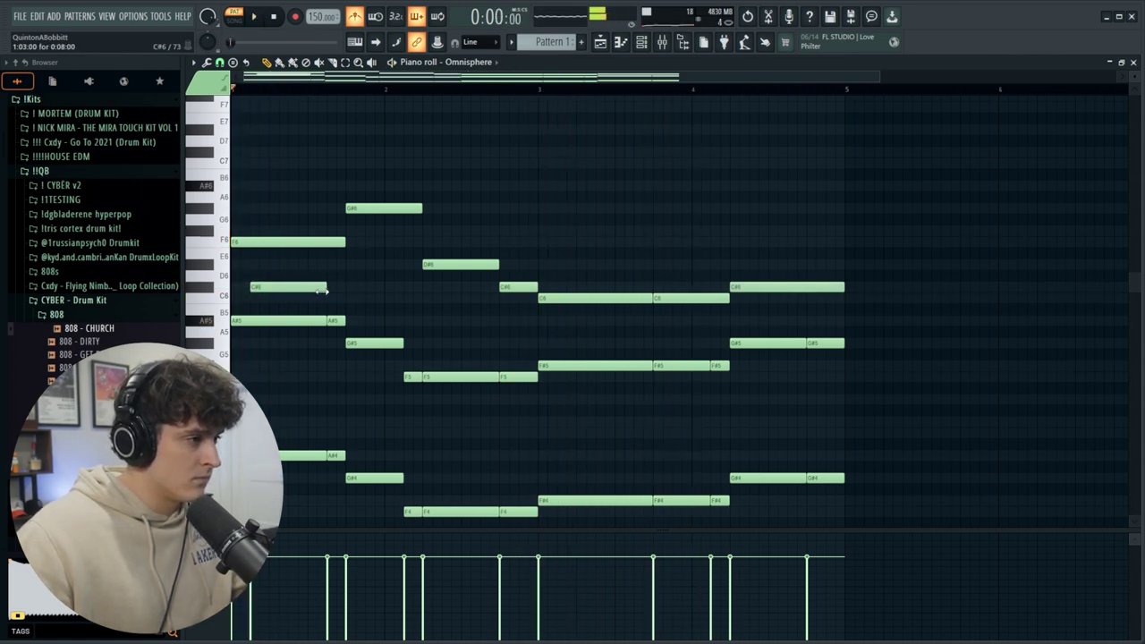
pyautogui.click(282, 265)
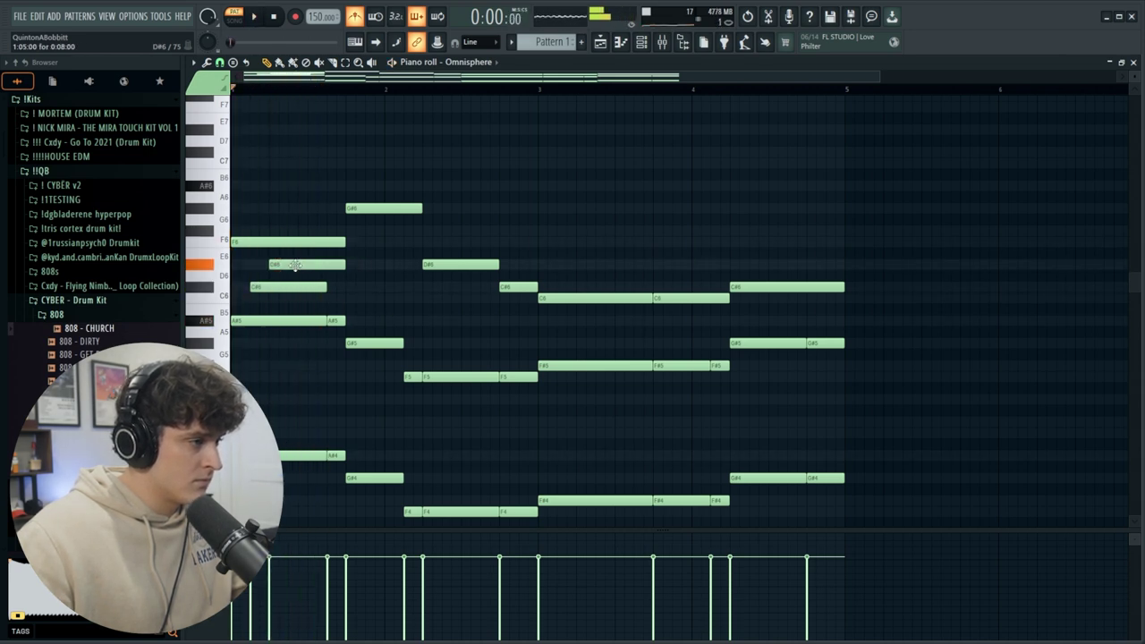
pyautogui.moveTo(309, 264); pyautogui.dragTo(303, 193)
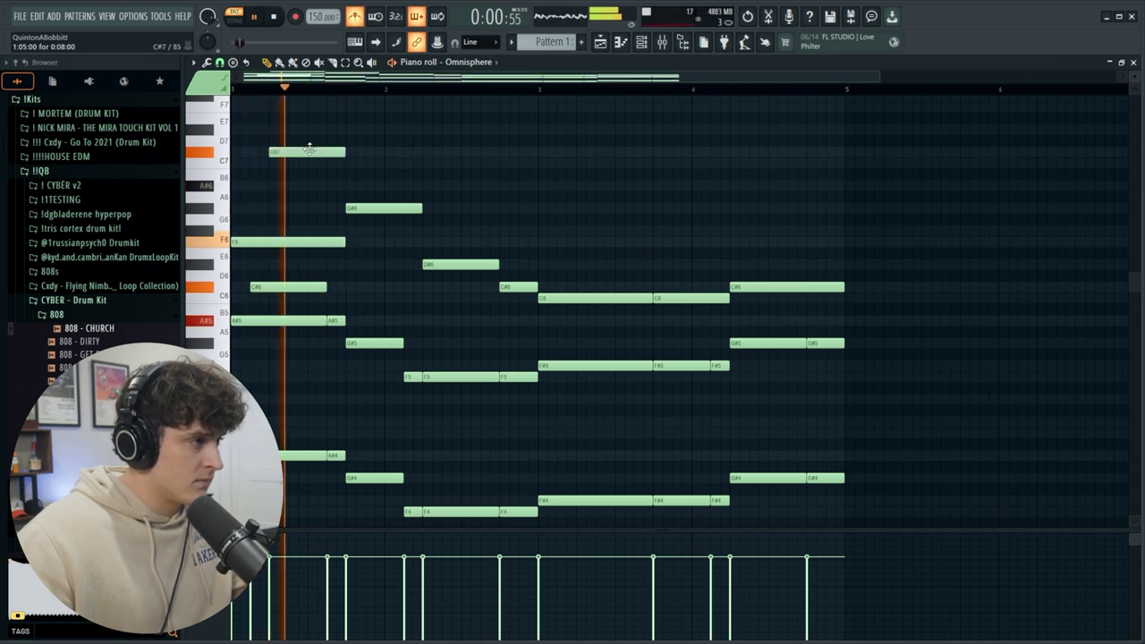
pyautogui.rightClick(309, 151)
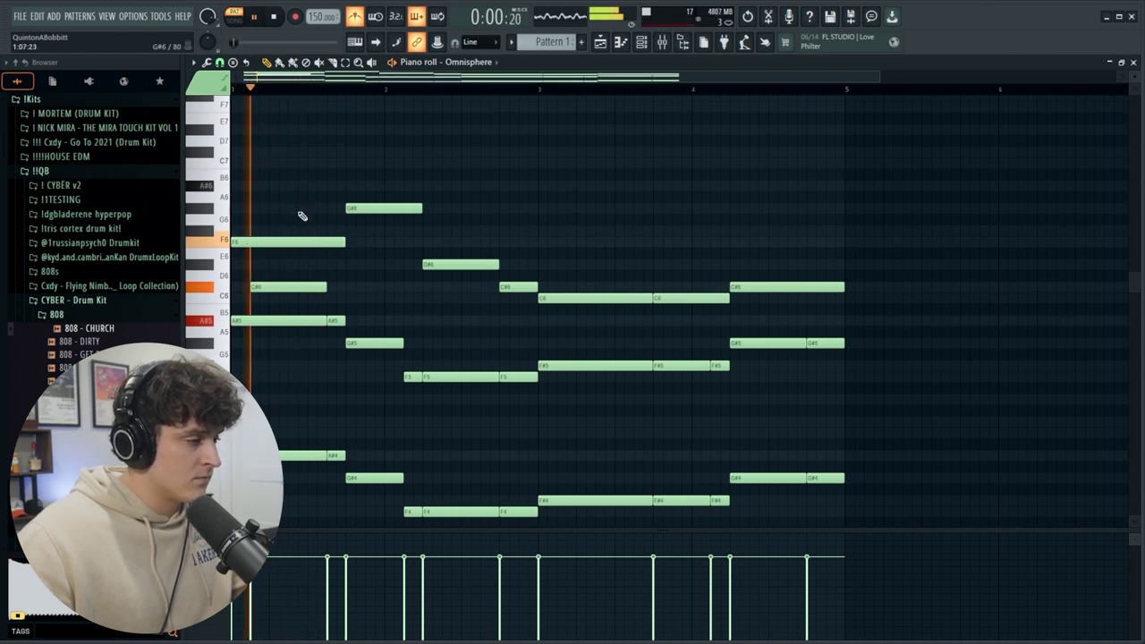
# Add an 8-step C6 harmony note near the end of bar 1 and a 10-step A#5 note ending at bar 3.
pyautogui.scroll(-1, 302, 217)
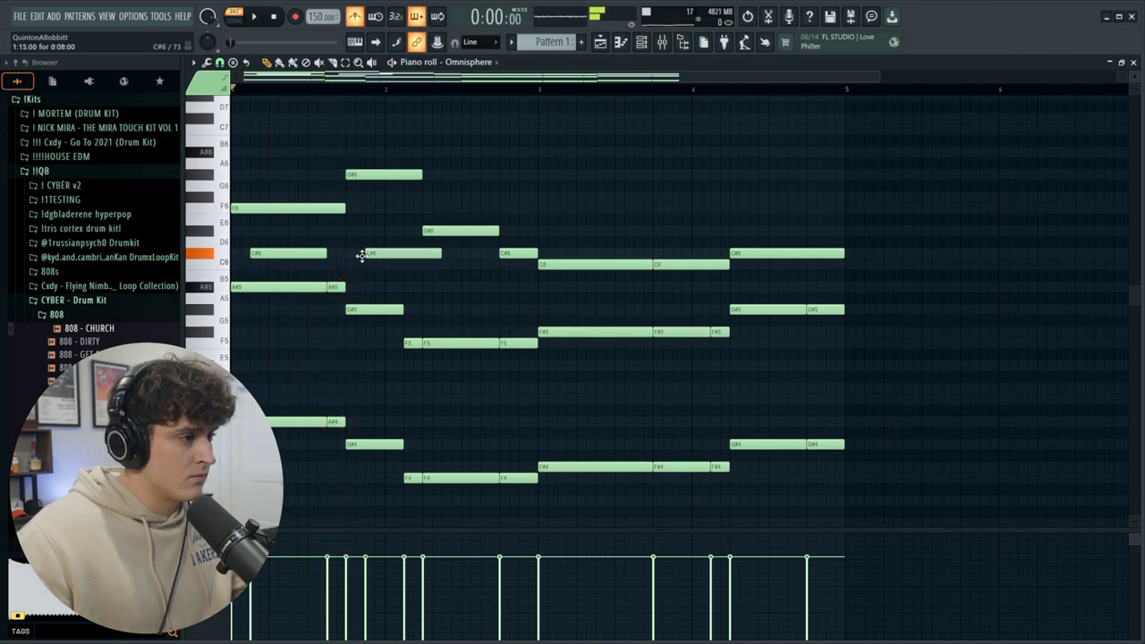
pyautogui.moveTo(383, 270); pyautogui.dragTo(385, 273)
pyautogui.press('space')
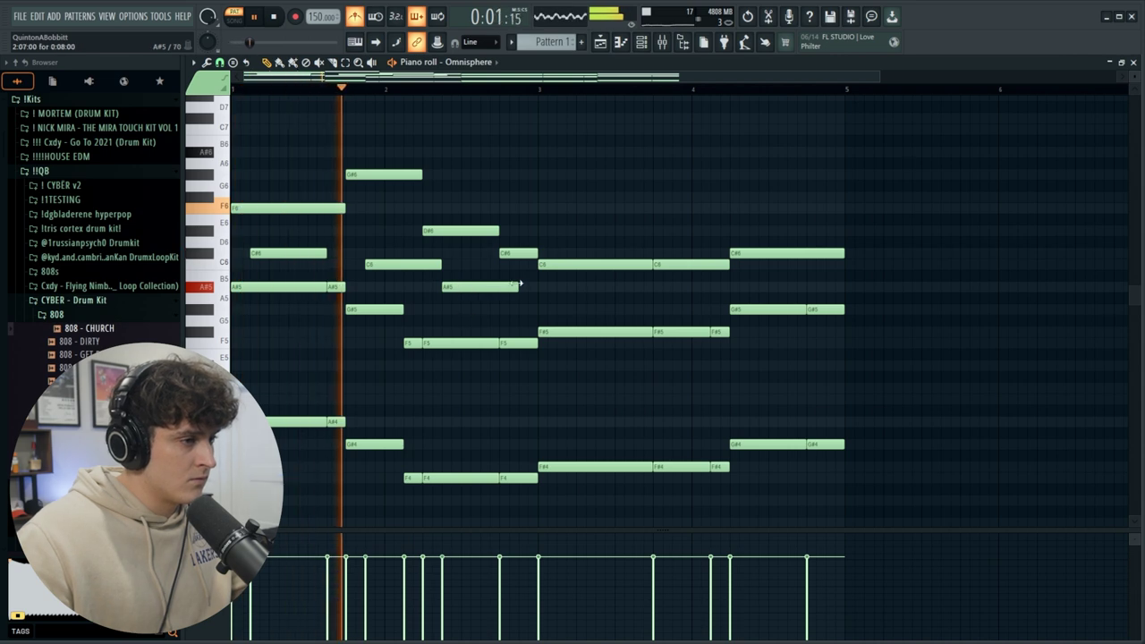
pyautogui.moveTo(518, 286); pyautogui.dragTo(538, 286)
# Extend the first C#6 harmony note to 12 steps so it meets the following C6, and replay the pattern.
pyautogui.moveTo(327, 254); pyautogui.dragTo(364, 255)
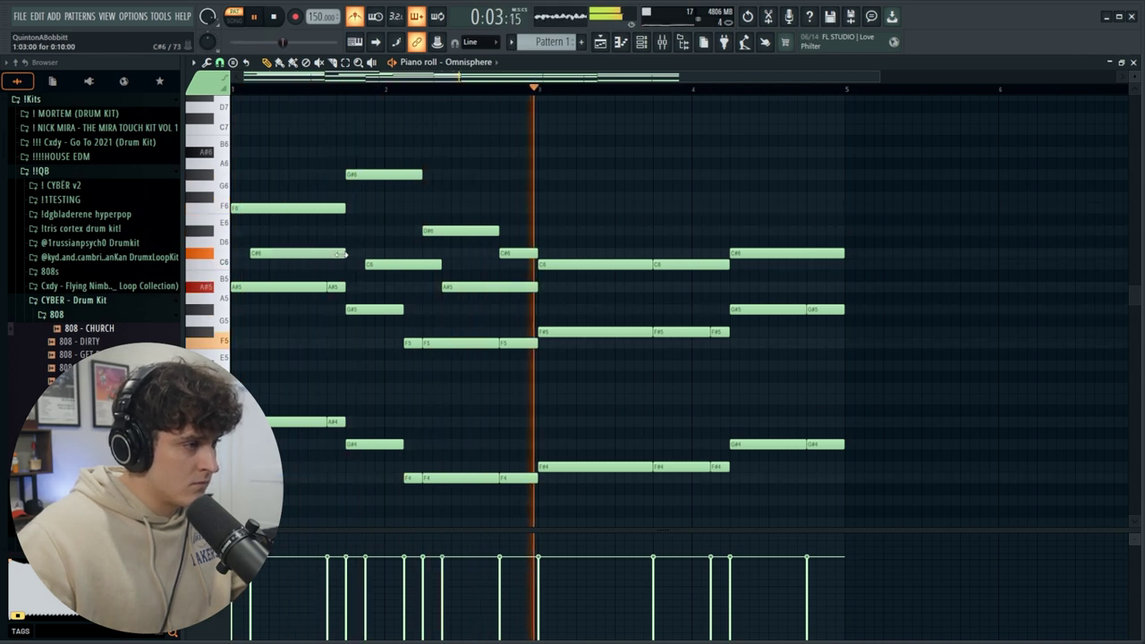
pyautogui.press('space')
pyautogui.press('space')
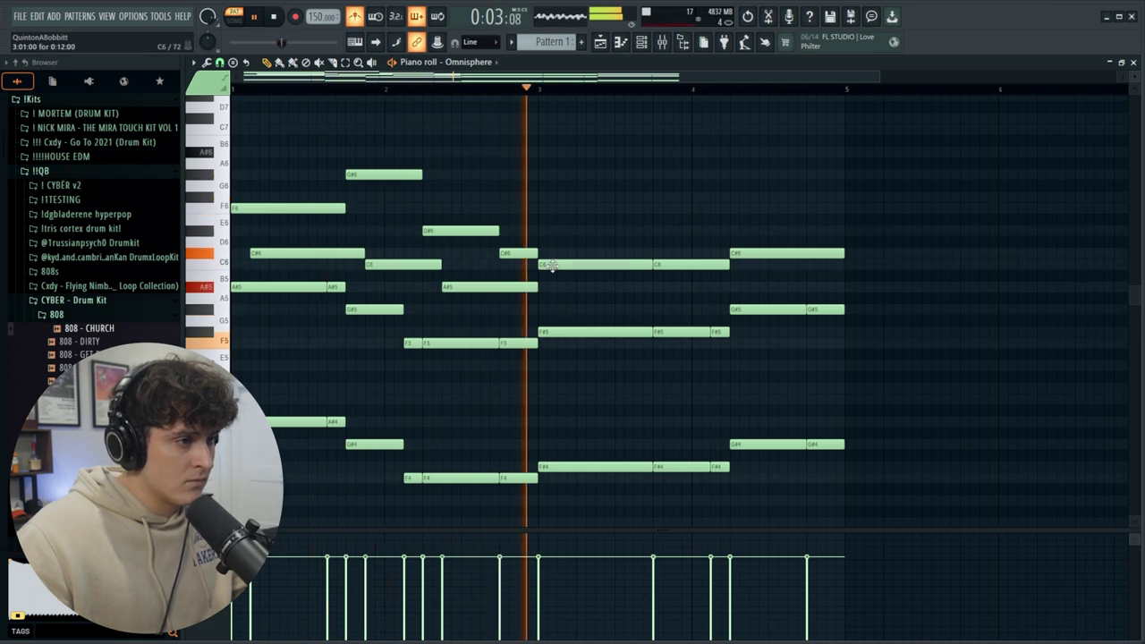
# Raise the C6 note at bar 3 to D#6 and add a 10-step A#5 note beneath it.
pyautogui.moveTo(568, 265); pyautogui.dragTo(568, 230)
pyautogui.click(556, 287)
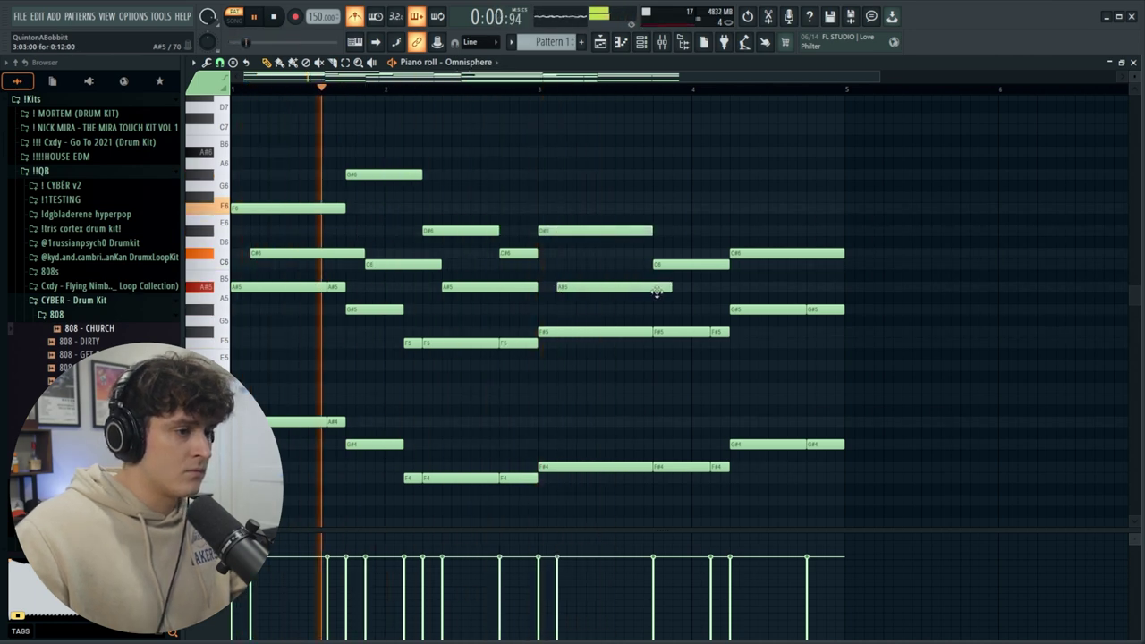
pyautogui.moveTo(667, 287); pyautogui.dragTo(642, 289)
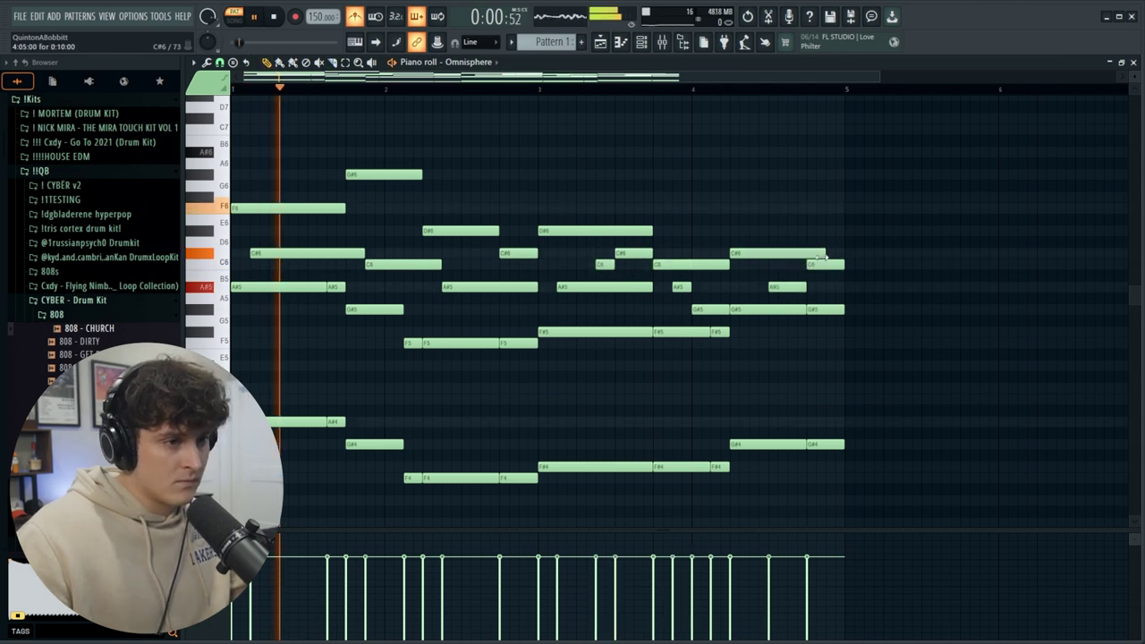
# Shorten the C#6 note in bar 4 to 8 steps and raise the short G#5 and F#5 notes at bar 4's start by an octave.
pyautogui.moveTo(825, 256); pyautogui.dragTo(807, 257)
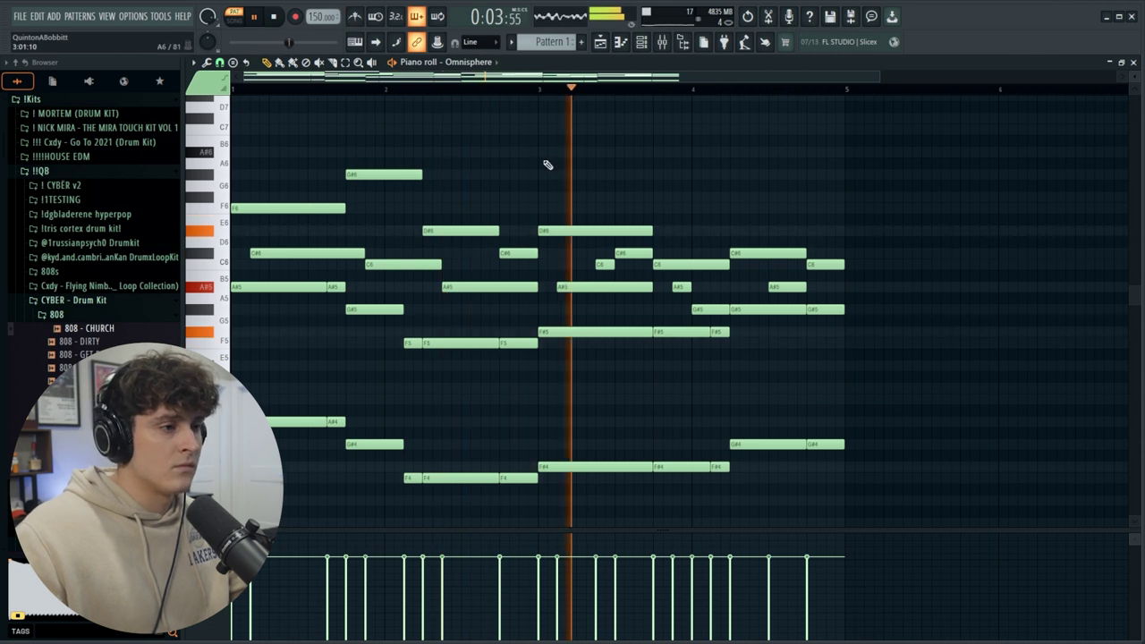
pyautogui.scroll(-1, 548, 163)
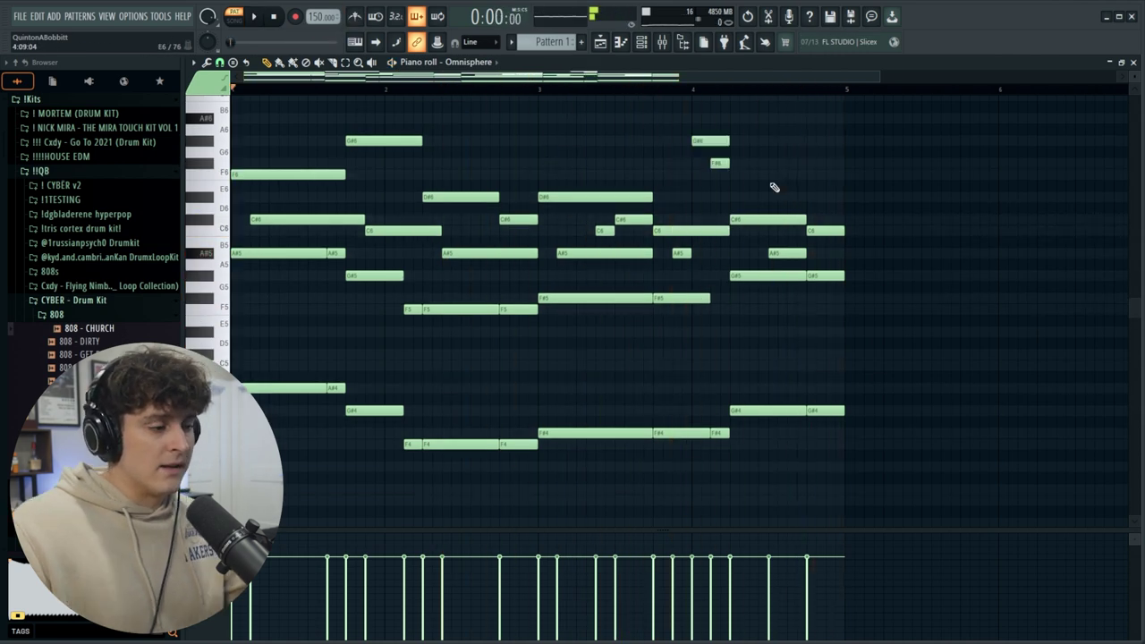
# Apply a slight start-time strum to all the piano notes with their ends preserved.
pyautogui.hotkey('alt', 's')
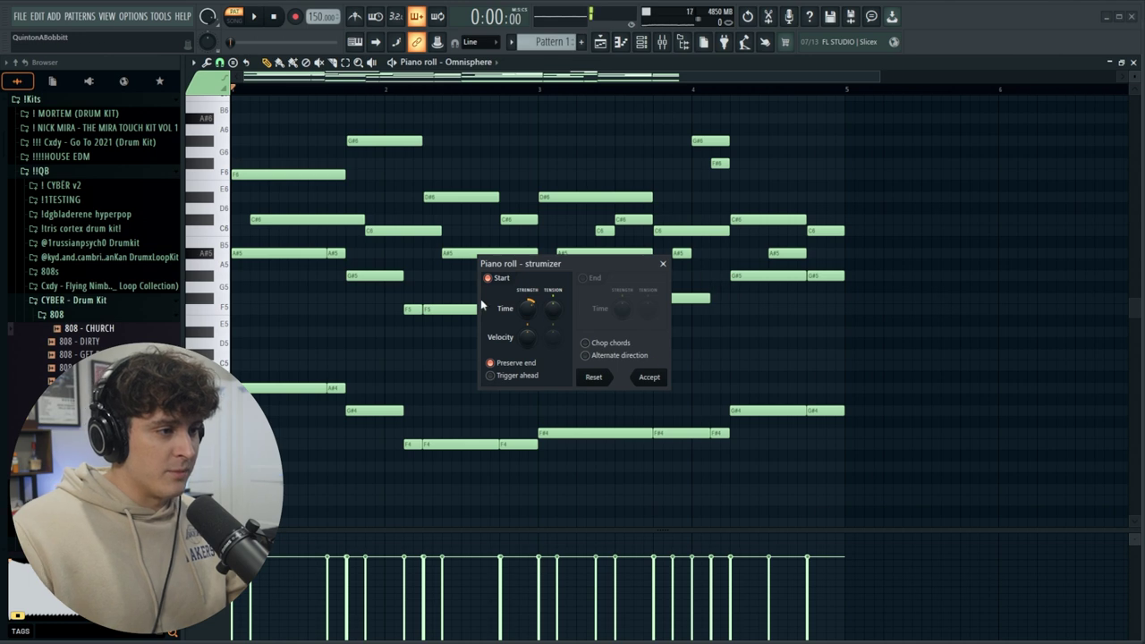
pyautogui.moveTo(552, 267); pyautogui.dragTo(546, 249)
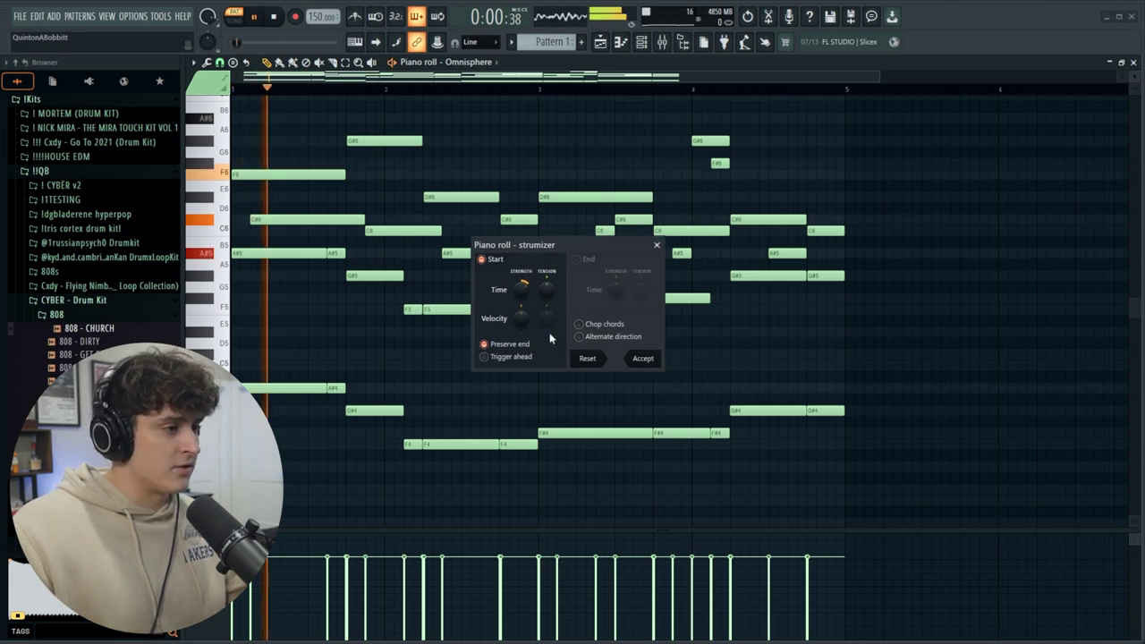
pyautogui.click(644, 359)
# Randomize the note velocities slightly using bipolar level variation, leaving the random pattern generator off.
pyautogui.hotkey('alt', 'r')
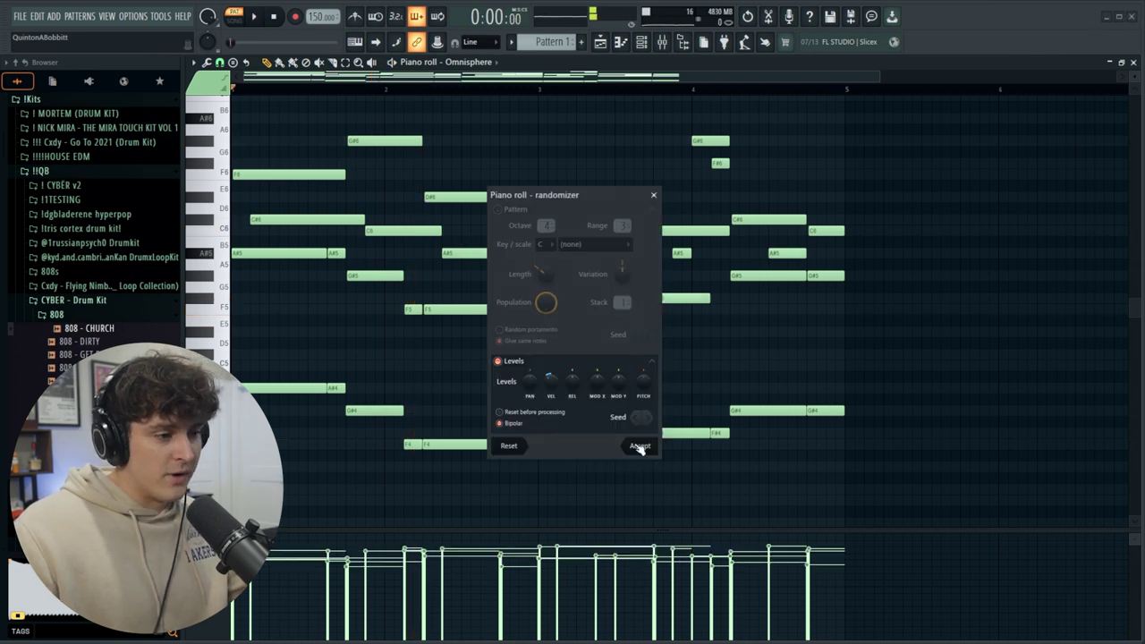
pyautogui.moveTo(568, 198); pyautogui.dragTo(617, 172)
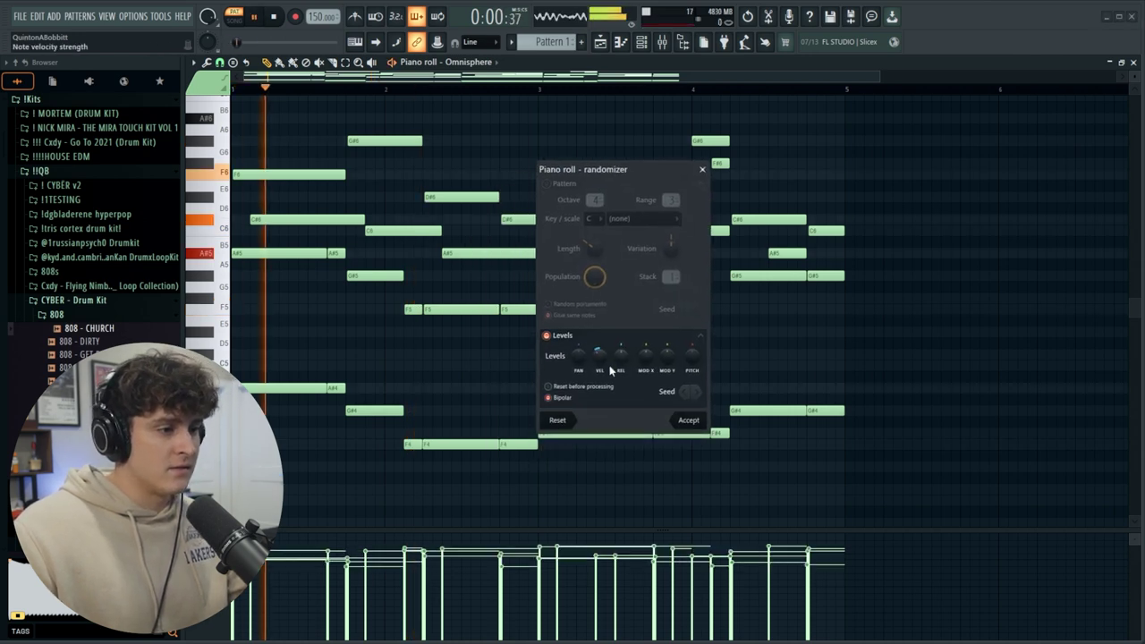
pyautogui.click(689, 419)
# Mark the four bars of notes as the time range and set the Omnisphere channel volume to about 85%.
pyautogui.hotkey('ctrl', 'a')
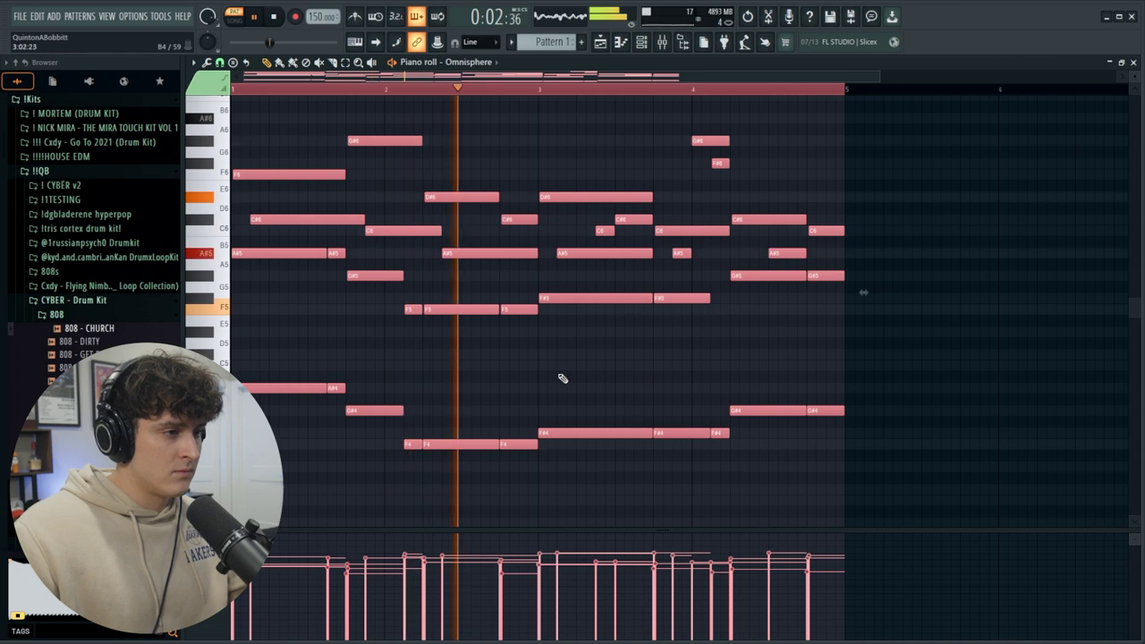
pyautogui.click(563, 378)
pyautogui.press('F6')
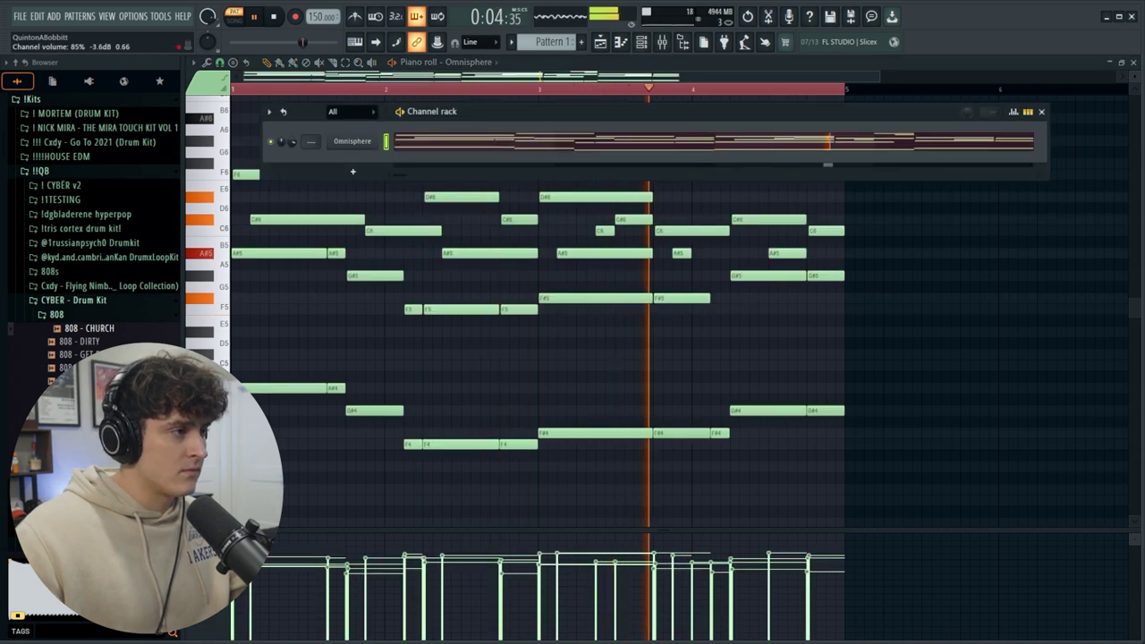
pyautogui.press('F6')
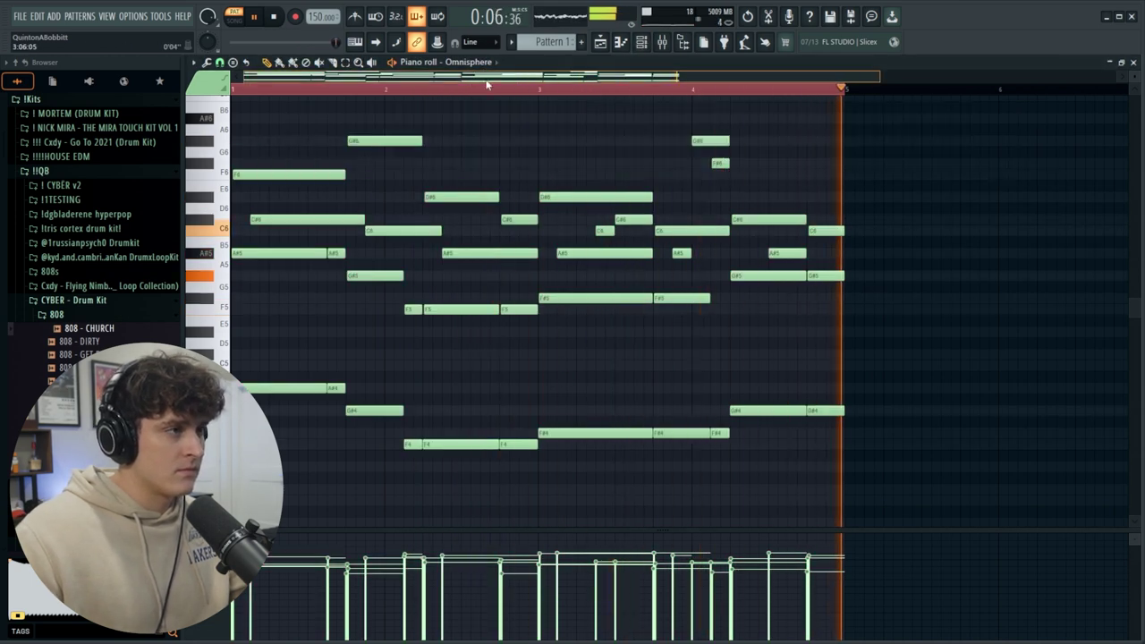
# Stop playback, set the tempo to 147 BPM and route the Omnisphere channel to mixer Insert 1.
pyautogui.press('space')
pyautogui.scroll(1, 403, 116)
pyautogui.press('F6')
pyautogui.press('F9')
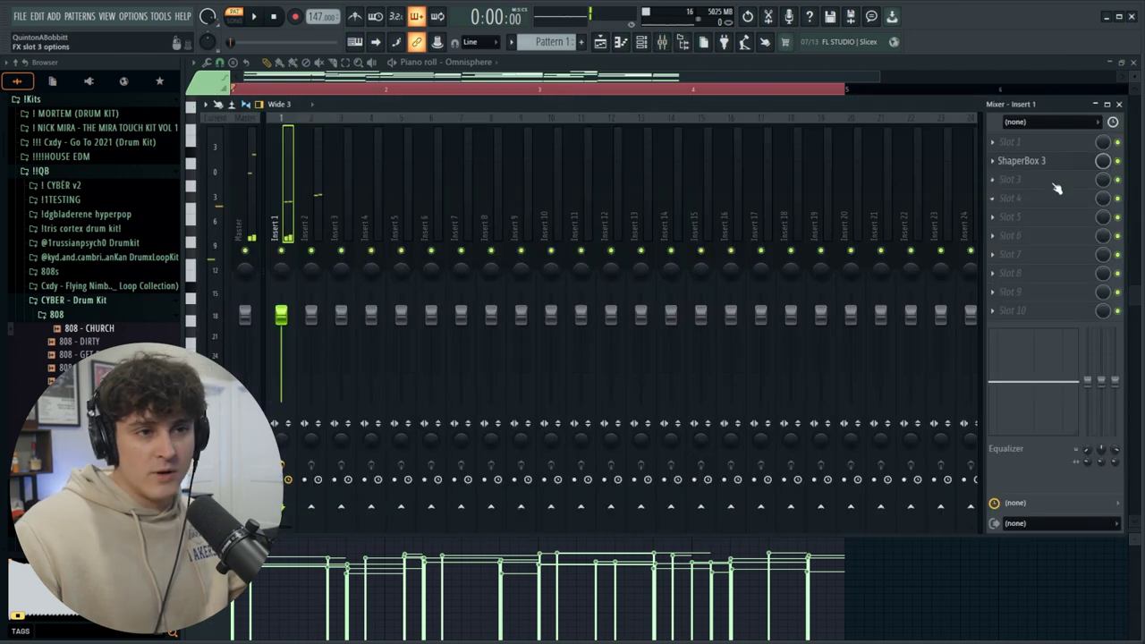
# Move ShaperBox 3 to the first effect slot of Insert 1 and give its Time shaper the Pitch curve.
pyautogui.click(1038, 163)
pyautogui.click(1038, 163)
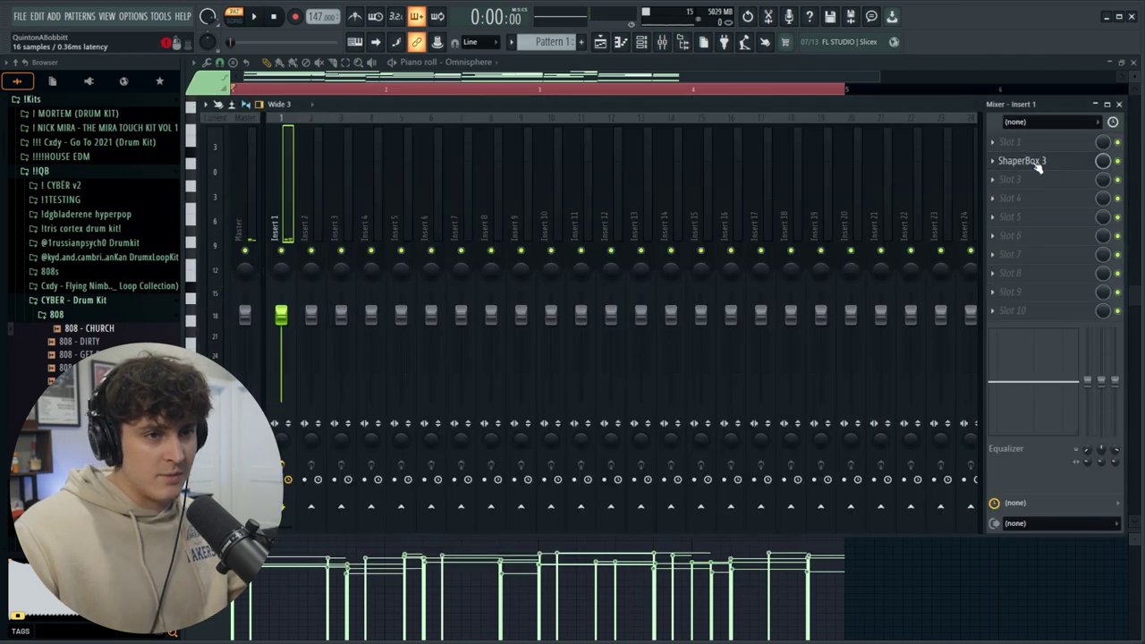
pyautogui.click(1036, 144)
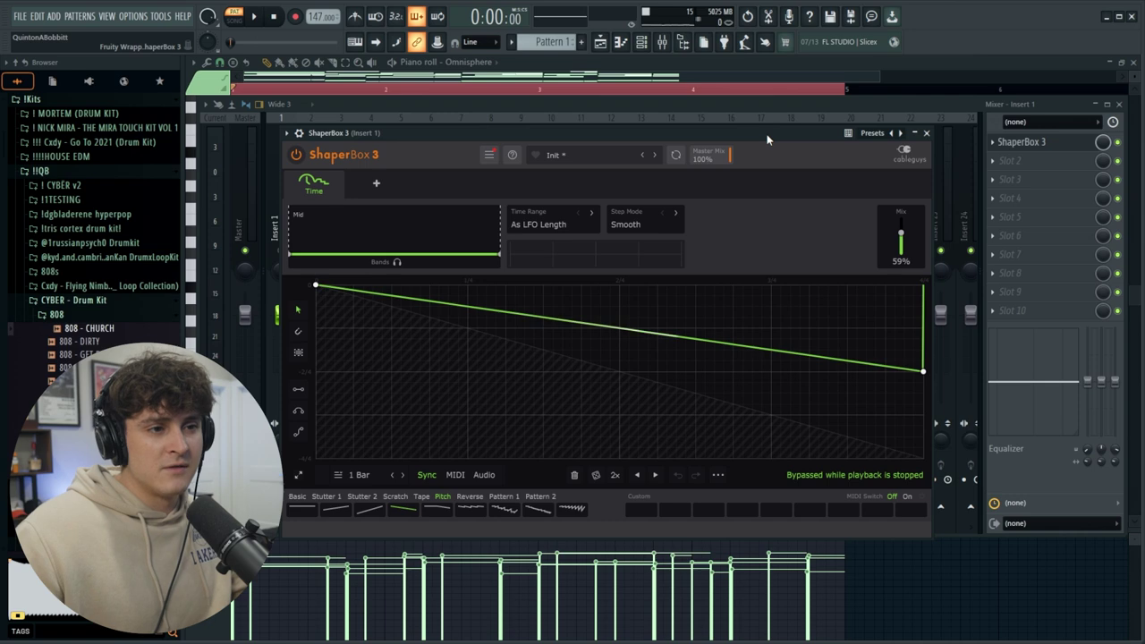
# Lower the Time shaper's mix in ShaperBox 3 to 36% while listening to the pattern.
pyautogui.press('space')
pyautogui.scroll(-5, 901, 238)
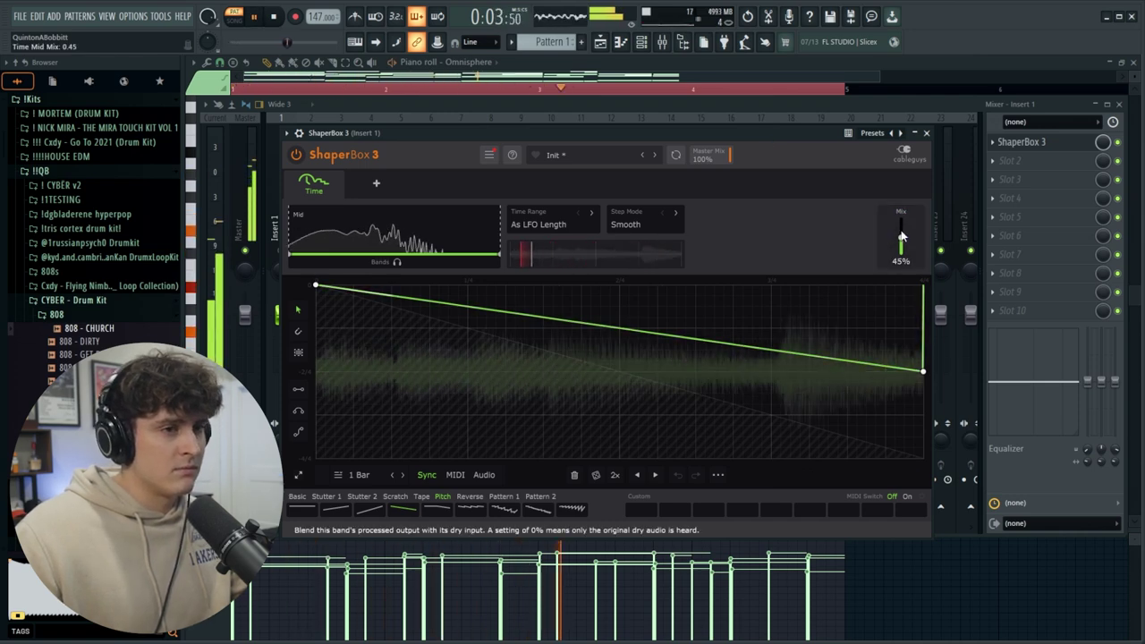
pyautogui.scroll(-2, 902, 227)
pyautogui.scroll(-4, 902, 227)
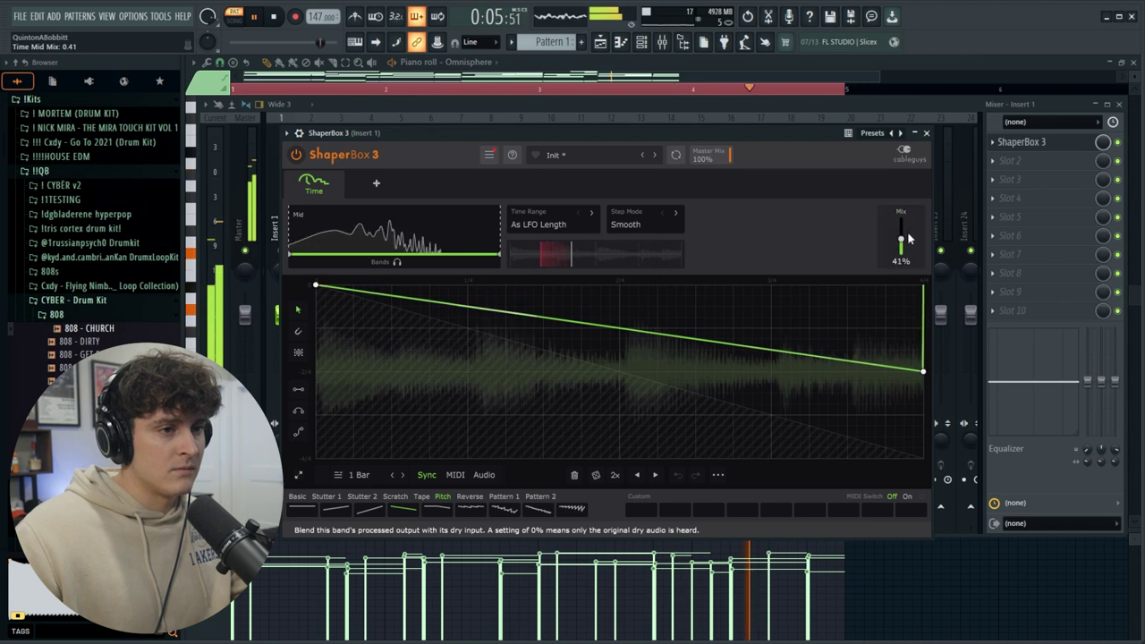
pyautogui.click(926, 133)
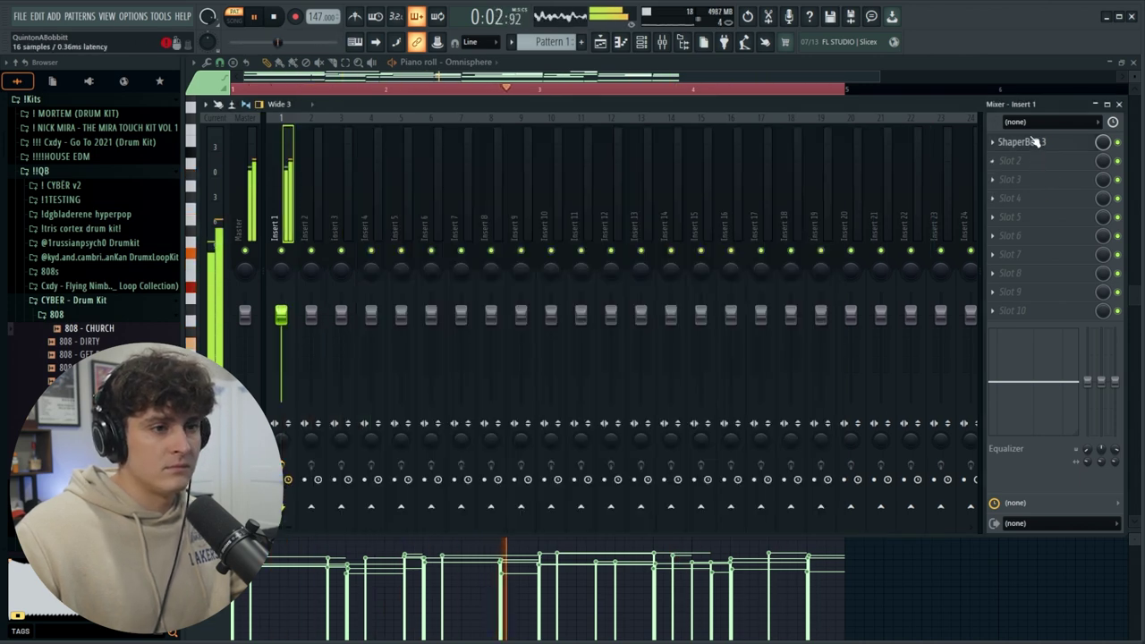
pyautogui.click(1029, 142)
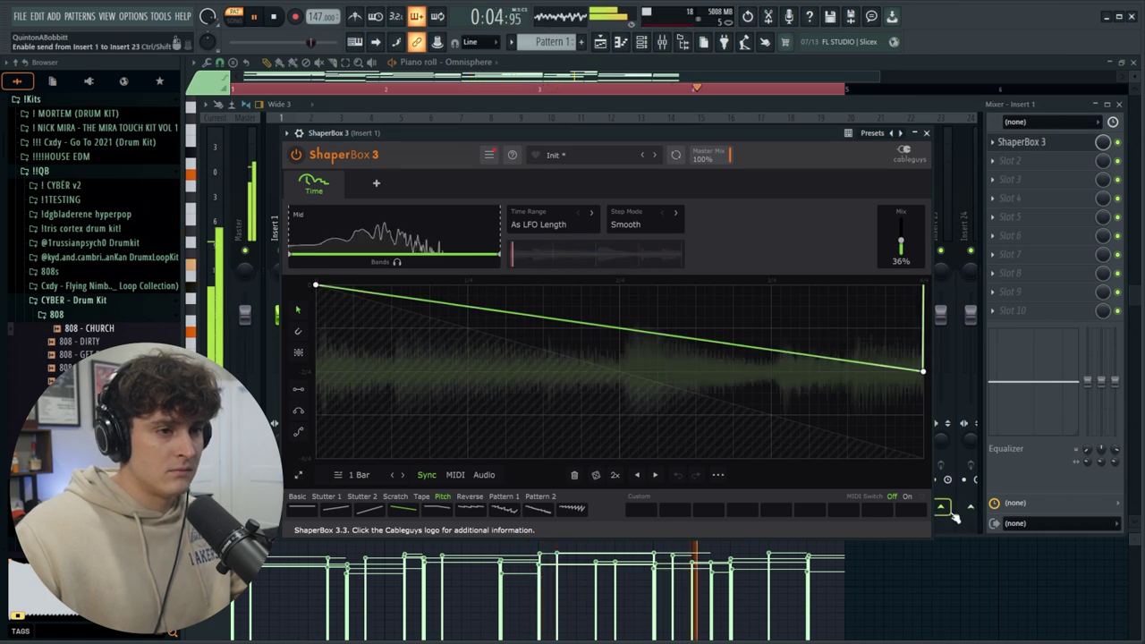
pyautogui.press('space')
# Add Fruity Parametric EQ 2 in the second slot and raise its high-pass cutoff to about 109 Hz during playback.
pyautogui.click(1012, 160)
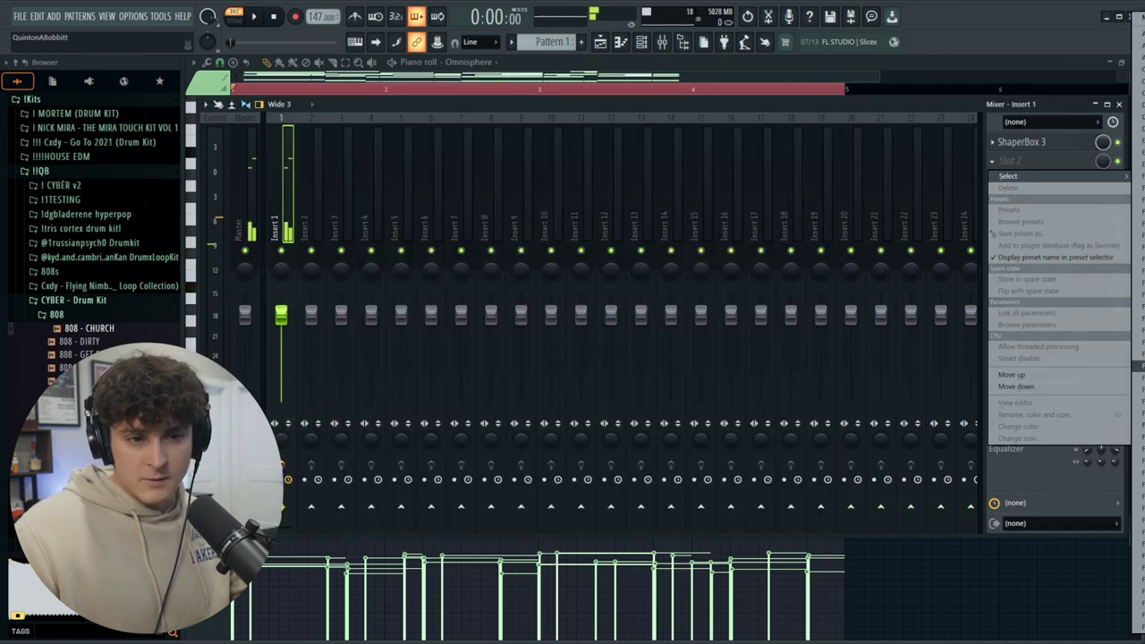
pyautogui.click(497, 379)
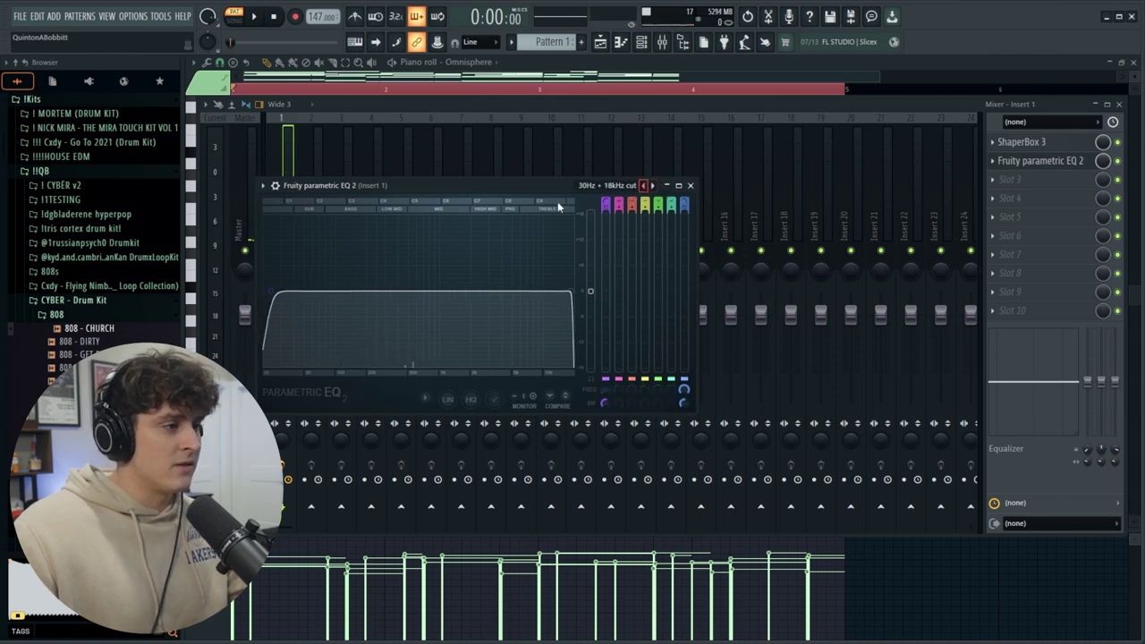
pyautogui.moveTo(279, 295); pyautogui.dragTo(337, 293)
pyautogui.press('space')
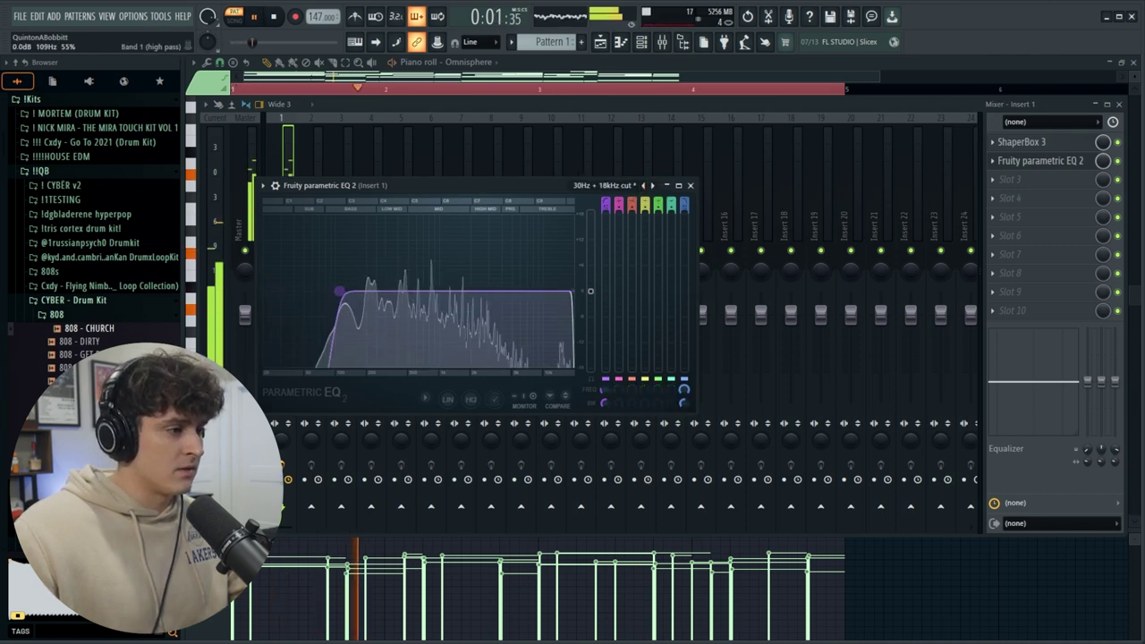
pyautogui.click(690, 185)
# Add Fruity Chorus in the third slot, reduce its mix level and set its stereo to about 59 degrees.
pyautogui.click(1036, 181)
pyautogui.click(1035, 181)
pyautogui.press('space')
pyautogui.click(1074, 181)
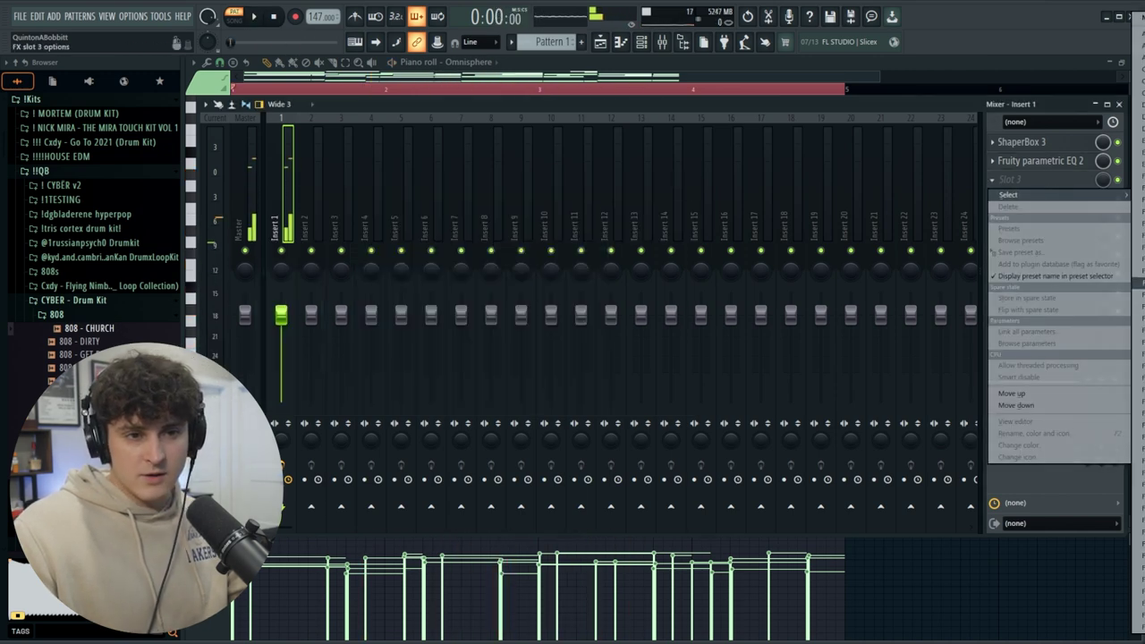
pyautogui.click(1009, 195)
pyautogui.click(1023, 179)
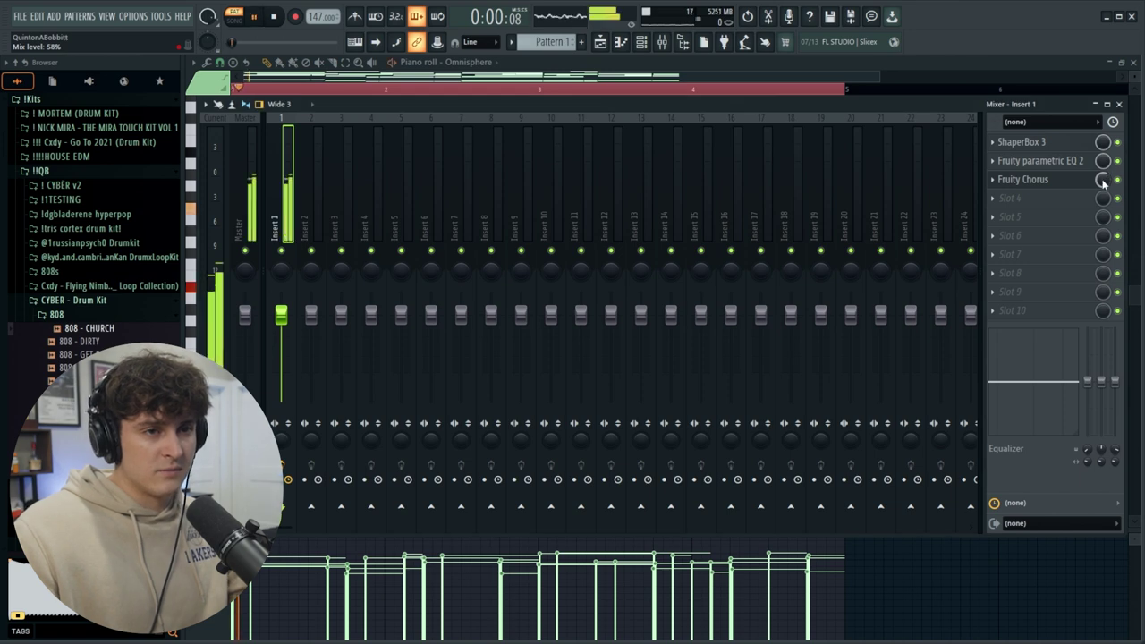
pyautogui.click(1076, 183)
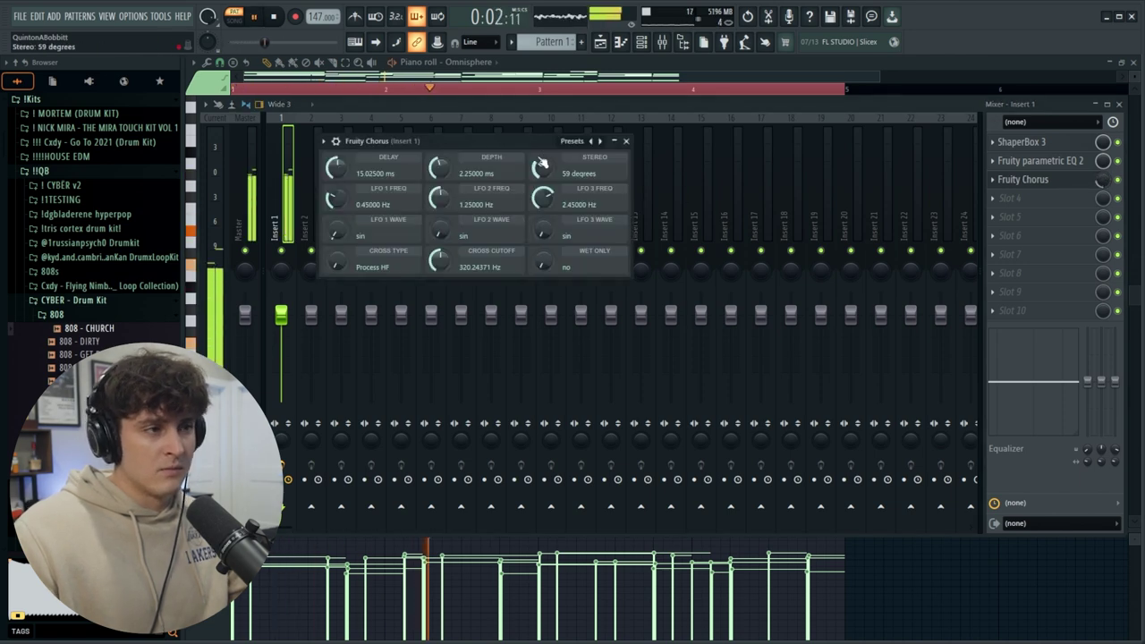
pyautogui.click(627, 141)
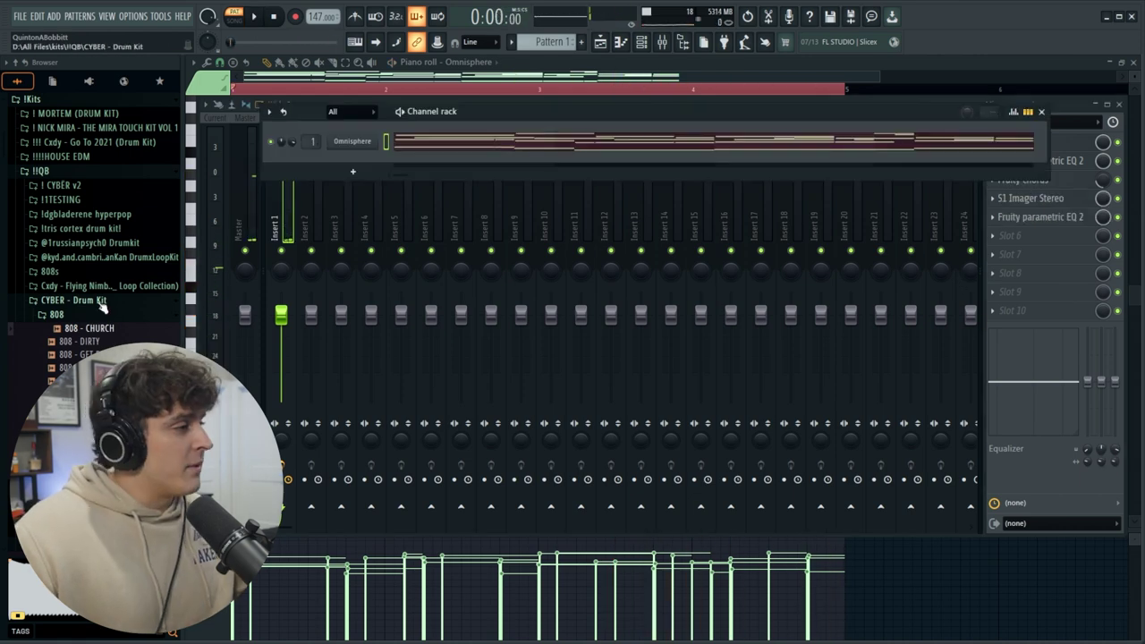
# Collapse the drum kit folders in the browser and open the !CYBËR - One Shots folder under !One Shots.
pyautogui.click(101, 306)
pyautogui.scroll(5, 44, 171)
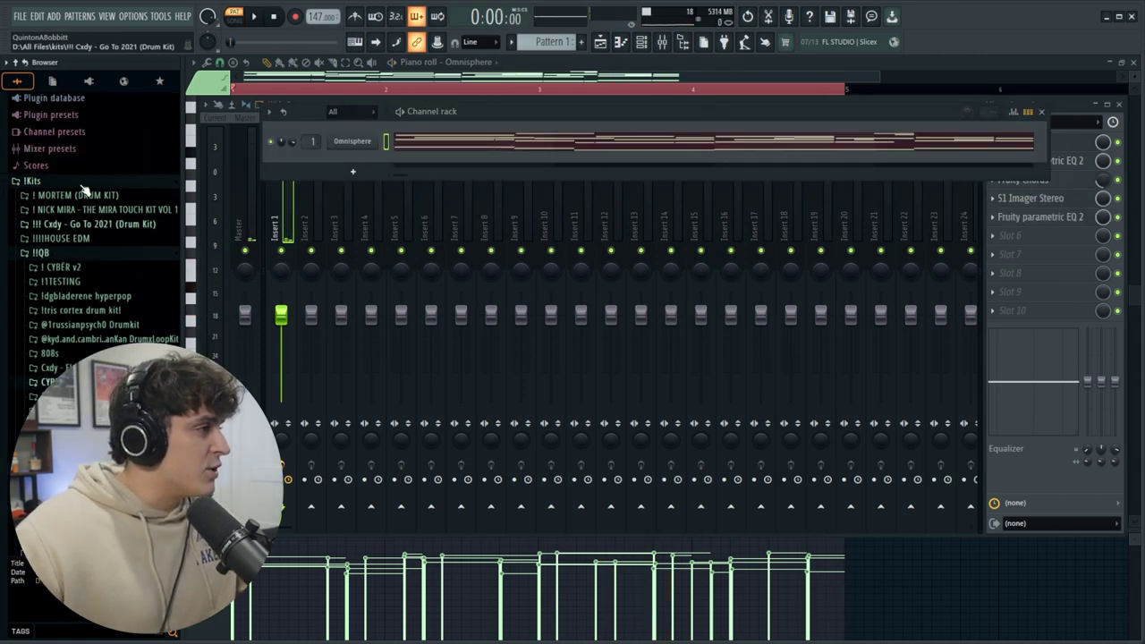
pyautogui.click(38, 215)
pyautogui.click(45, 241)
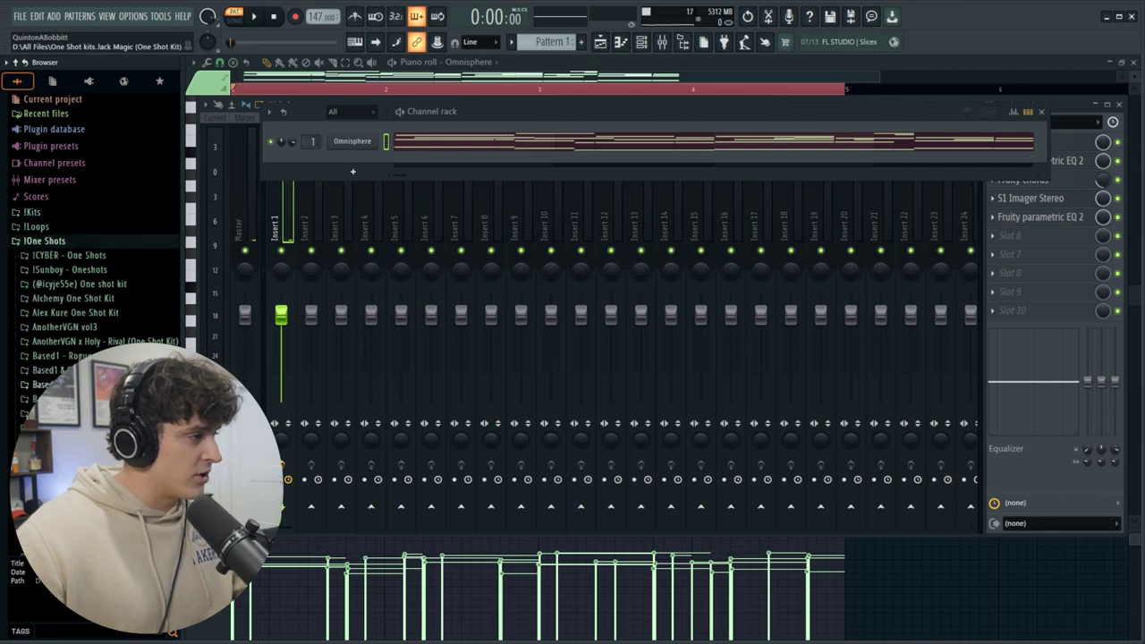
pyautogui.click(69, 255)
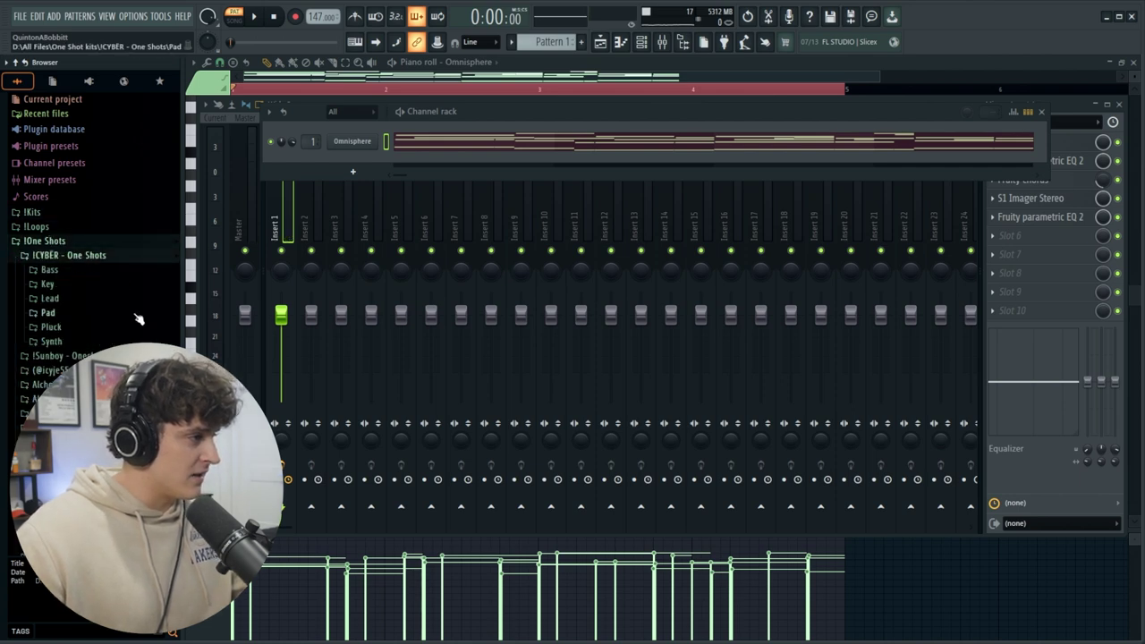
# Browse the Lead and Key folders and add the SECRET one-shot from Key as a new channel.
pyautogui.click(51, 298)
pyautogui.click(56, 300)
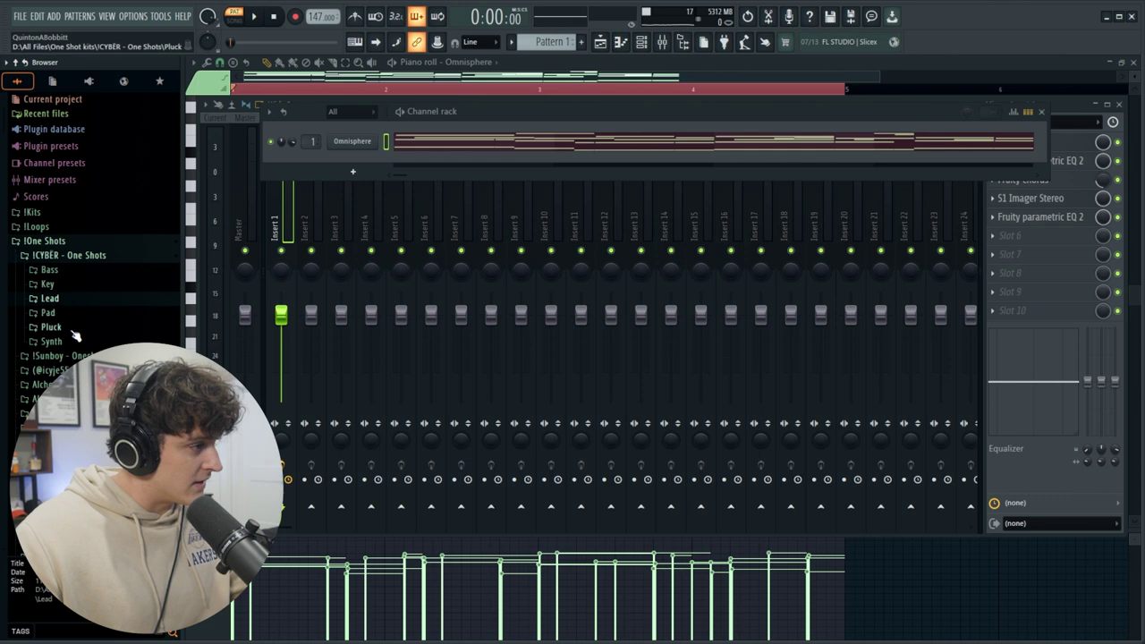
pyautogui.click(67, 285)
pyautogui.moveTo(63, 390); pyautogui.dragTo(363, 161)
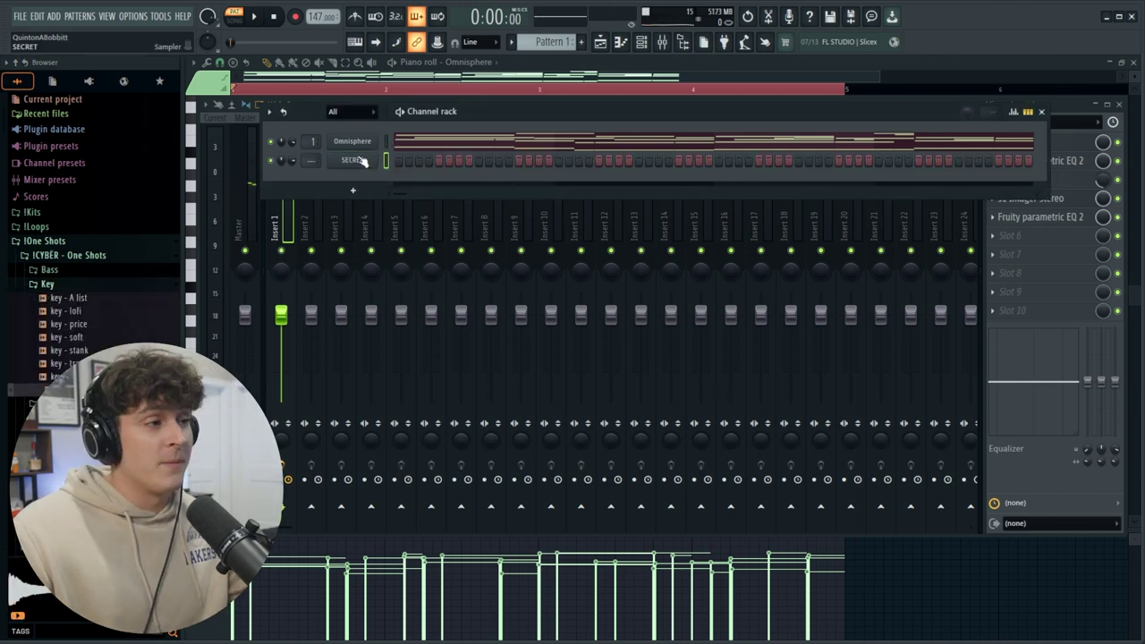
# Set the SECRET channel's volume to about 80% and open its piano roll with a first note at bar 1.
pyautogui.rightClick(362, 161)
pyautogui.click(419, 241)
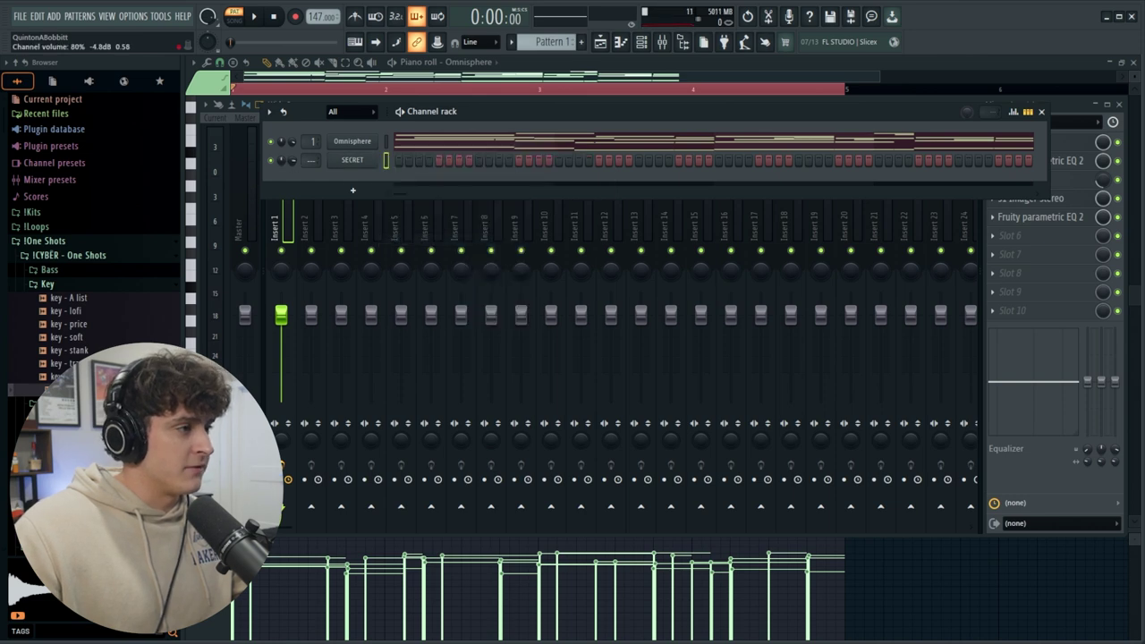
pyautogui.rightClick(399, 164)
pyautogui.click(402, 162)
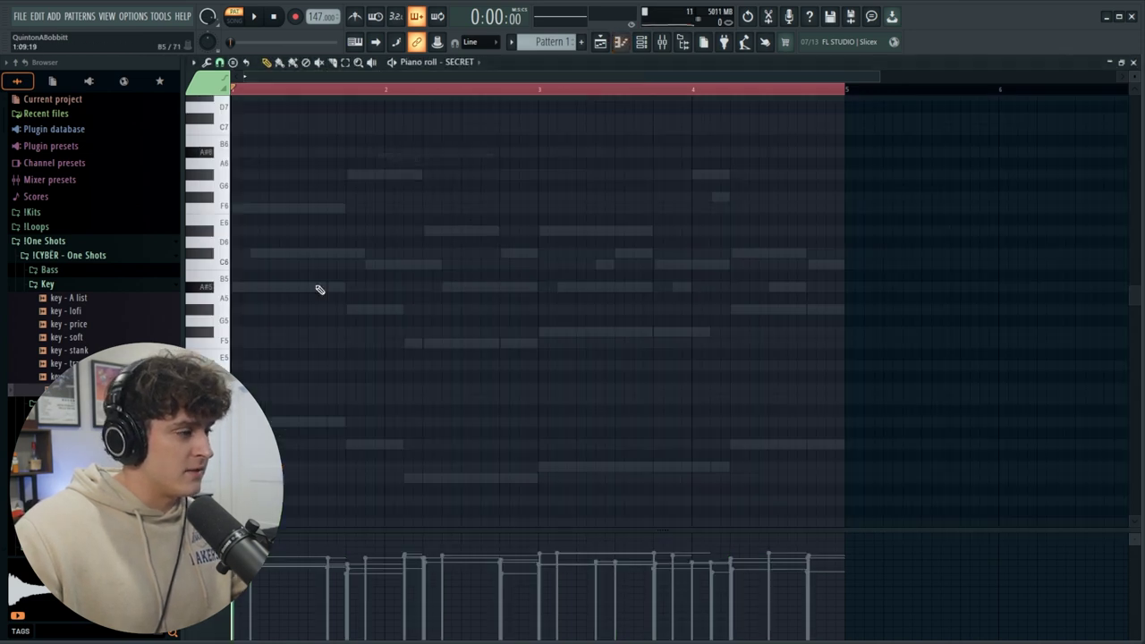
# Place a short G#4 note at step 13 of bar 1 for SECRET and play the pattern.
pyautogui.press('space')
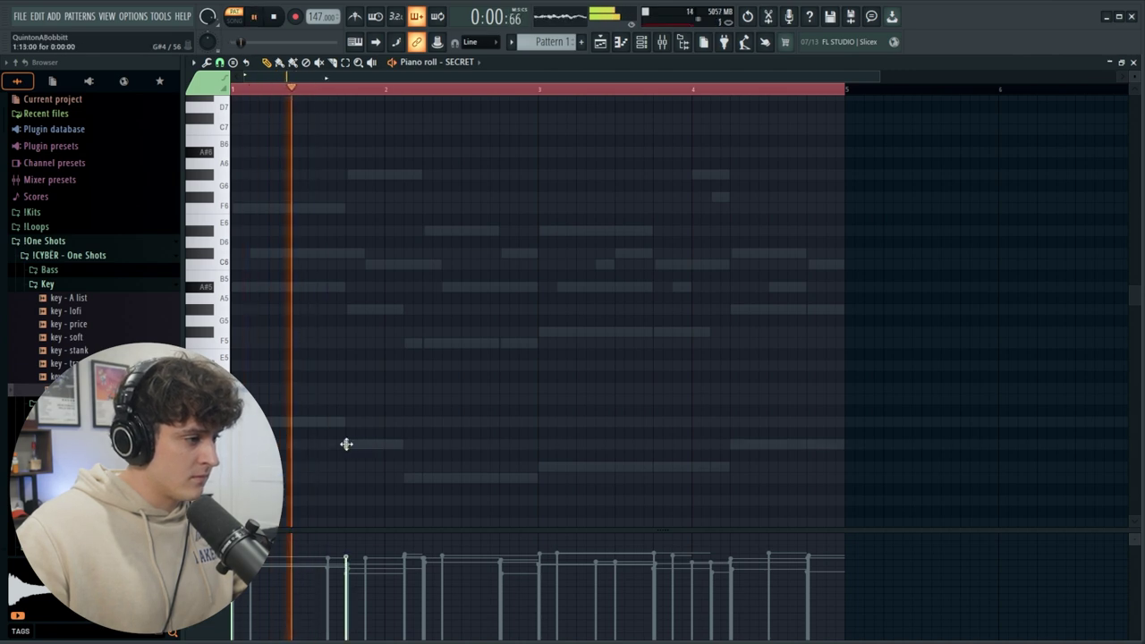
pyautogui.rightClick(414, 479)
pyautogui.press('space')
pyautogui.press('space')
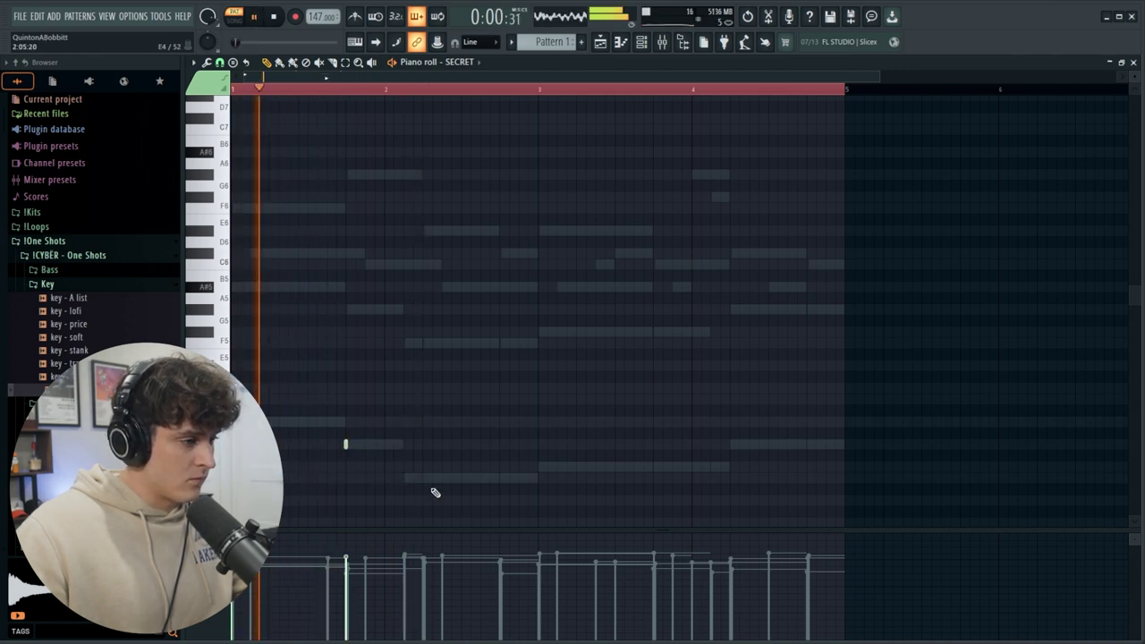
# Try the short G#4 note at the start of bar 2 and replay the pattern.
pyautogui.moveTo(346, 445); pyautogui.dragTo(384, 445)
pyautogui.press('space')
pyautogui.press('space')
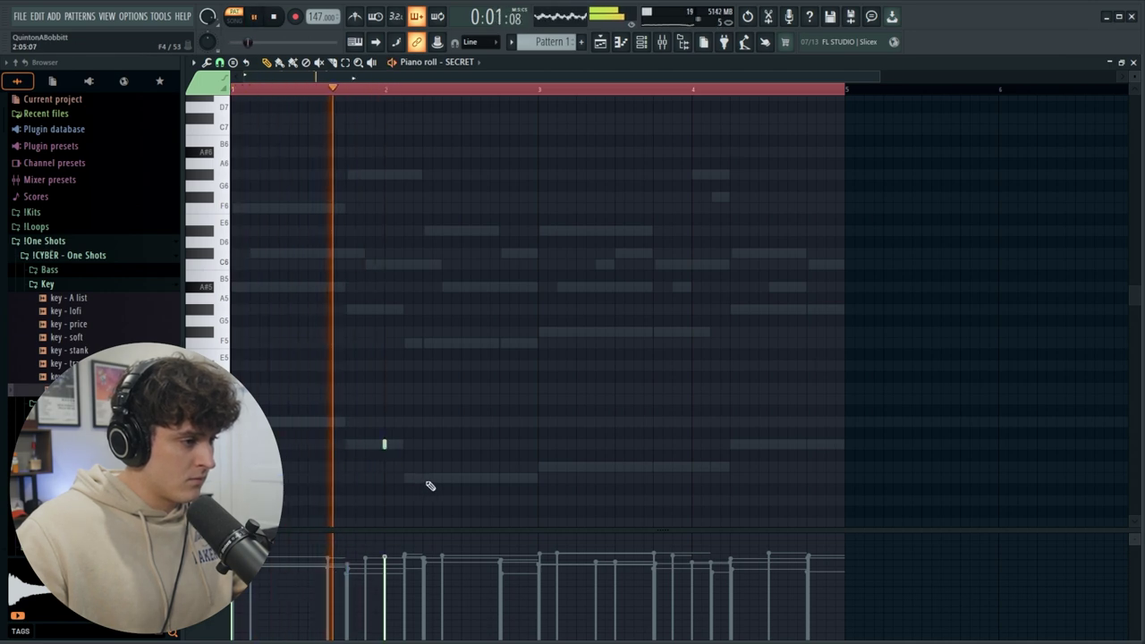
# Return the G#4 note to step 13 of bar 1, add a short F4 note at step 5 of bar 2 and replay.
pyautogui.click(422, 479)
pyautogui.moveTo(384, 446); pyautogui.dragTo(463, 481)
pyautogui.press('space')
pyautogui.press('space')
# Try the selected F4 note an octave higher during playback, and lower it back by an octave.
pyautogui.hotkey('ctrl', 'Up')
pyautogui.press('space')
pyautogui.hotkey('ctrl', 'Down')
# Add a short F#4 note at the start of bar 3 and a G#4 at step 5 of bar 4 while playing.
pyautogui.press('space')
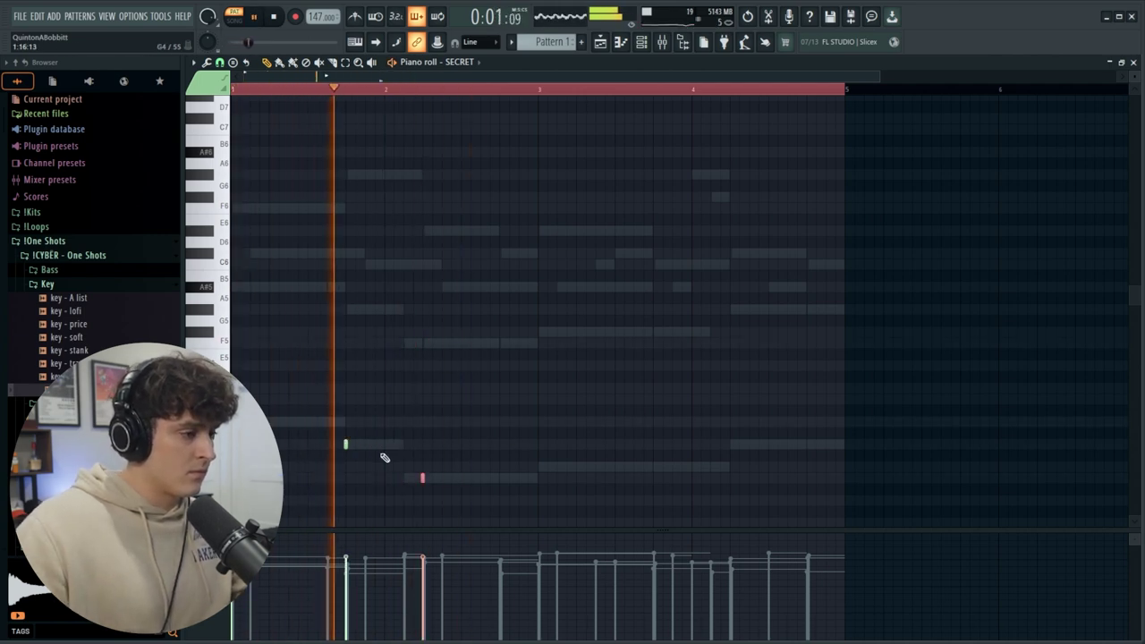
pyautogui.click(540, 468)
pyautogui.click(730, 445)
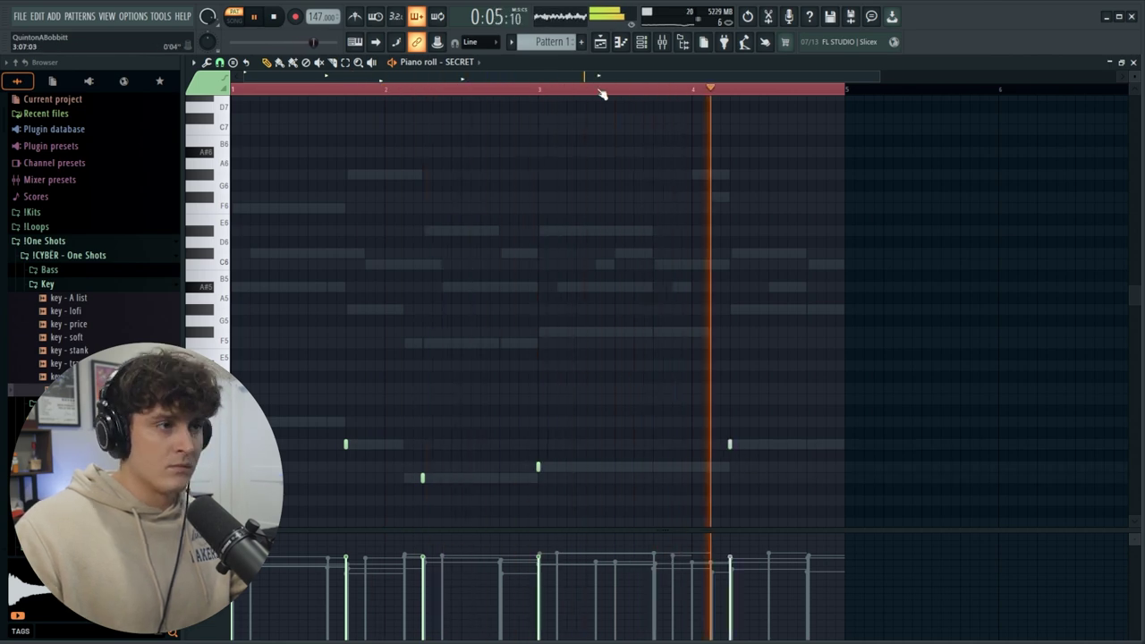
# Route the SECRET channel to mixer Insert 2, add Fruity Chorus to its first effect slot and replay the pattern.
pyautogui.scroll(-2, 579, 99)
pyautogui.press('space')
pyautogui.press('F6')
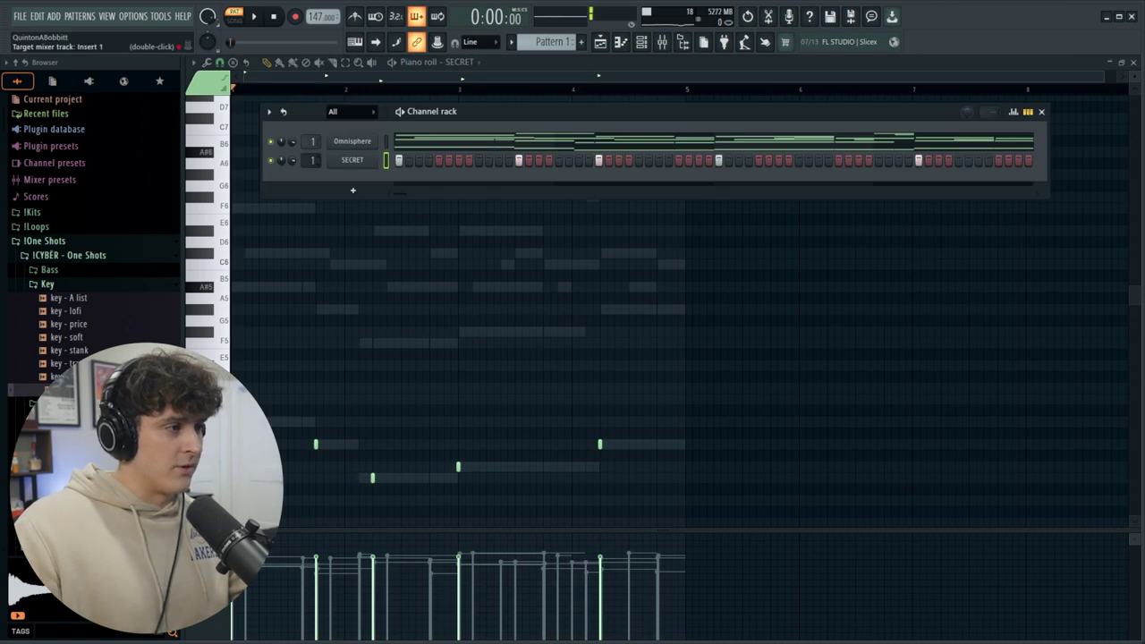
pyautogui.press('F9')
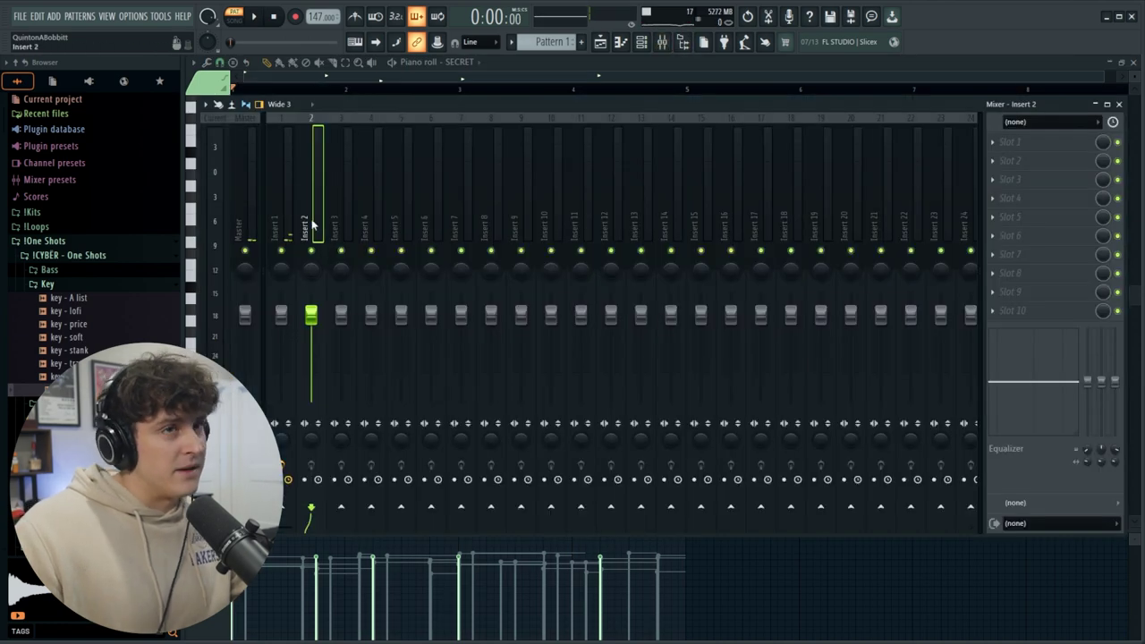
pyautogui.click(1020, 141)
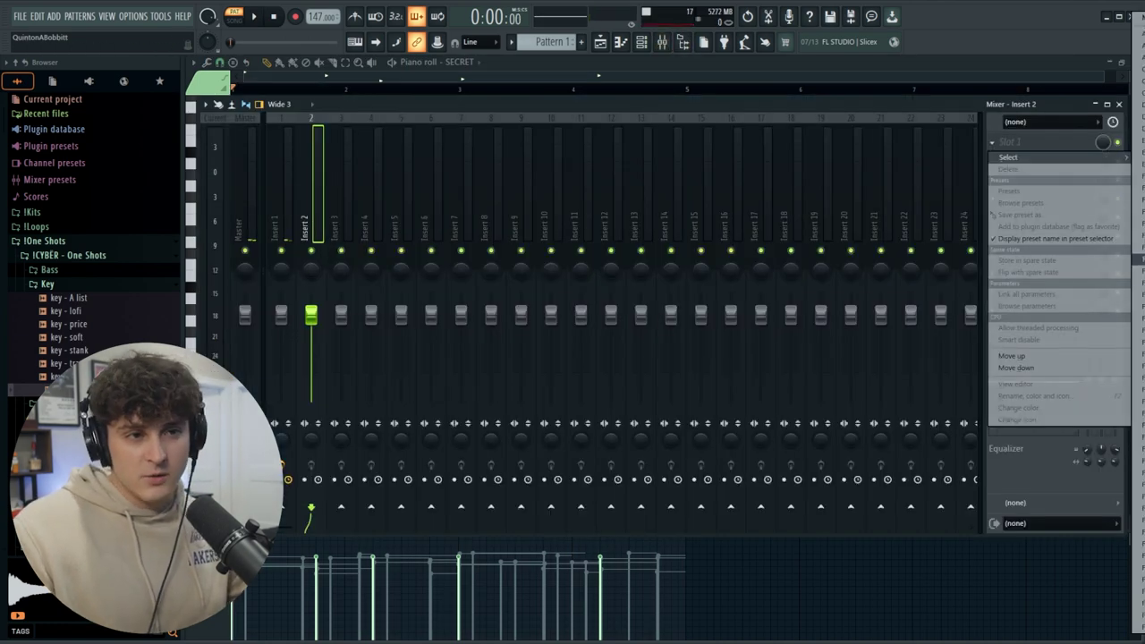
pyautogui.click(1074, 256)
pyautogui.press('Escape')
pyautogui.press('space')
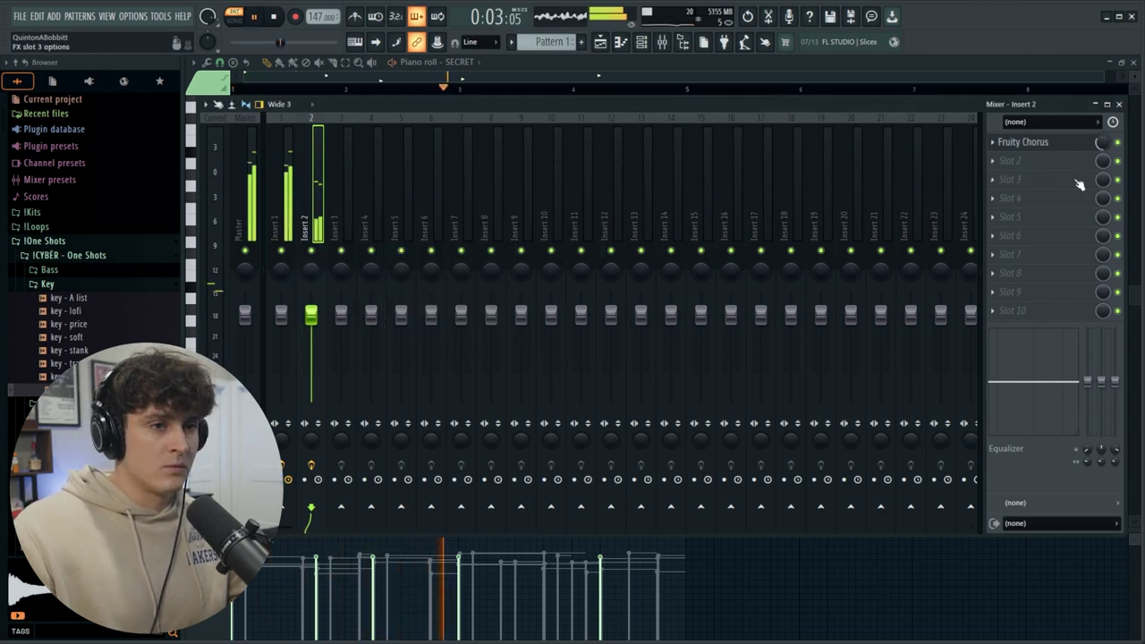
# Add Fruity Reeverb 2 to the second effect slot of Insert 2 during playback and check its settings.
pyautogui.click(1011, 165)
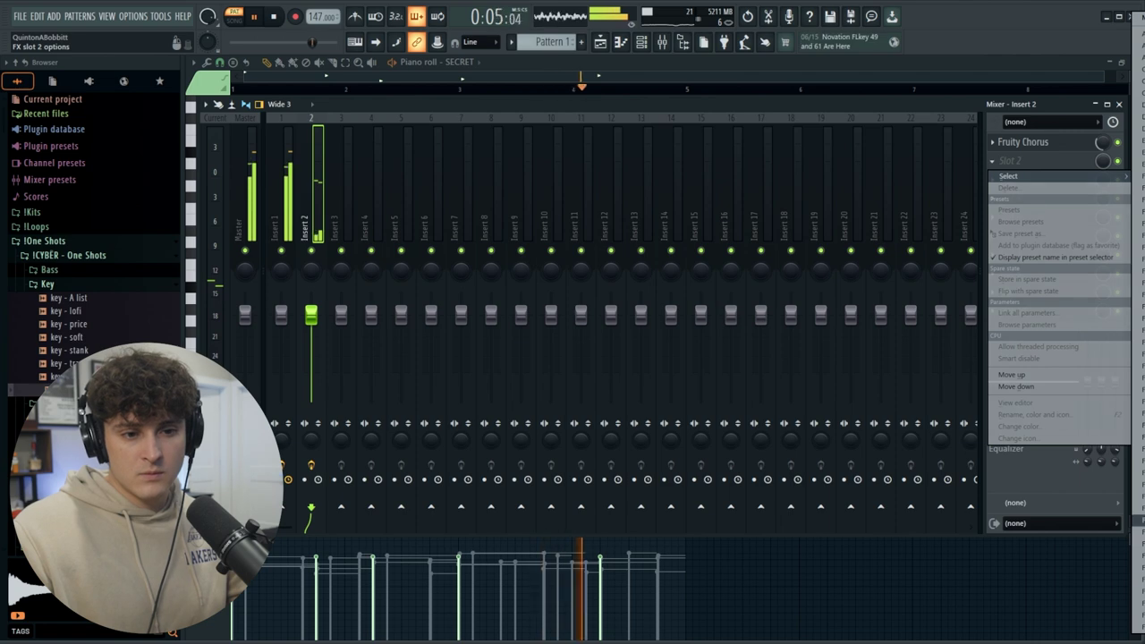
pyautogui.click(647, 258)
pyautogui.press('Escape')
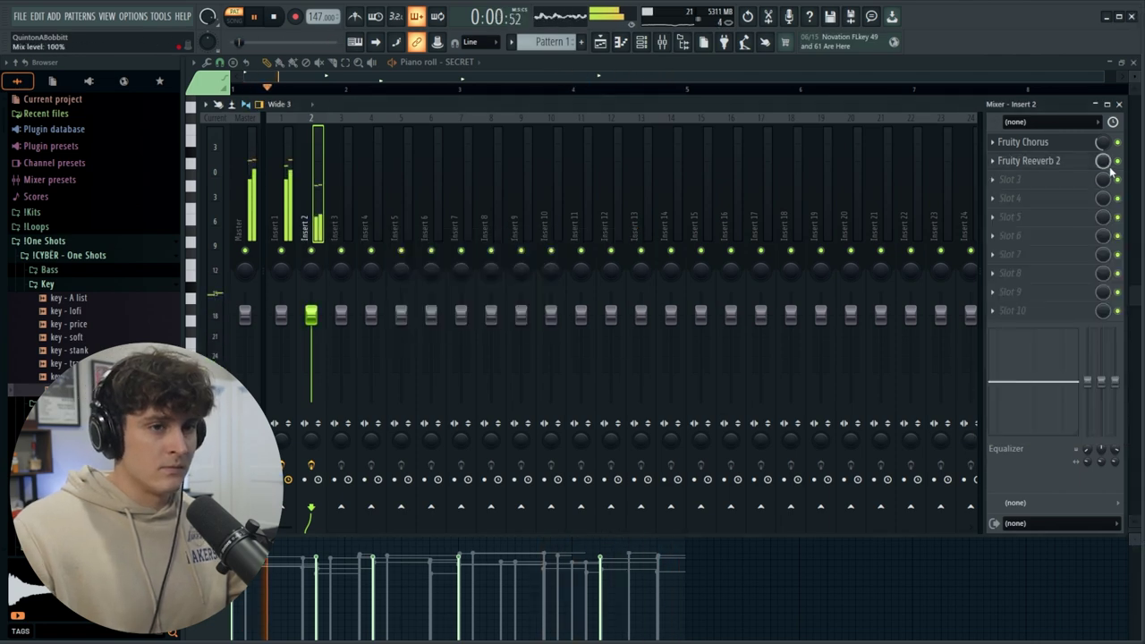
pyautogui.click(1030, 161)
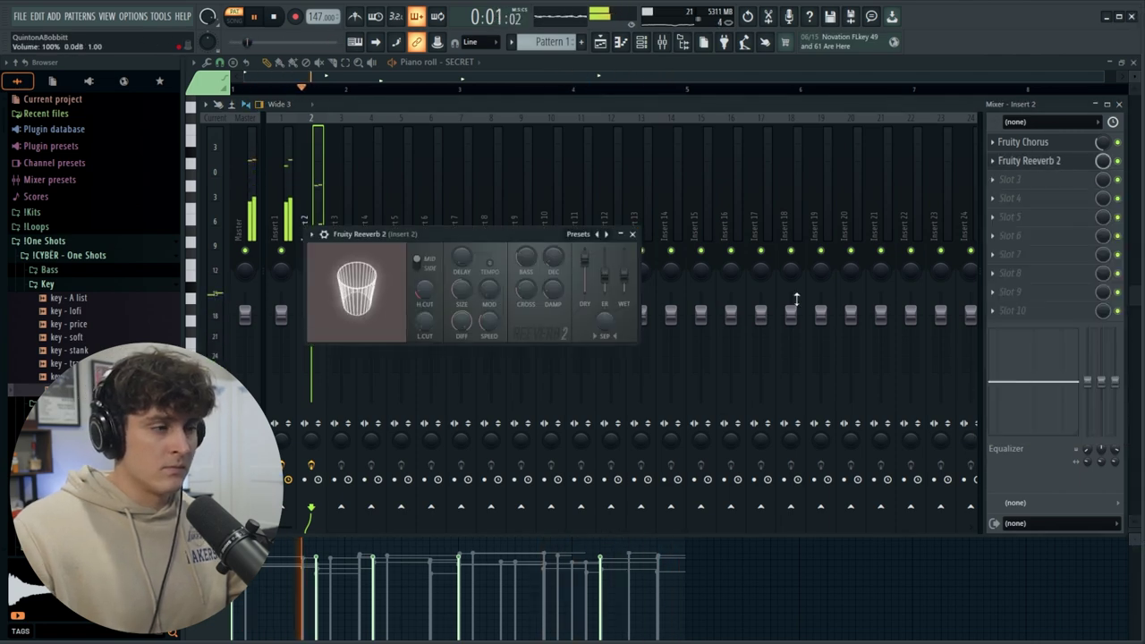
pyautogui.click(634, 235)
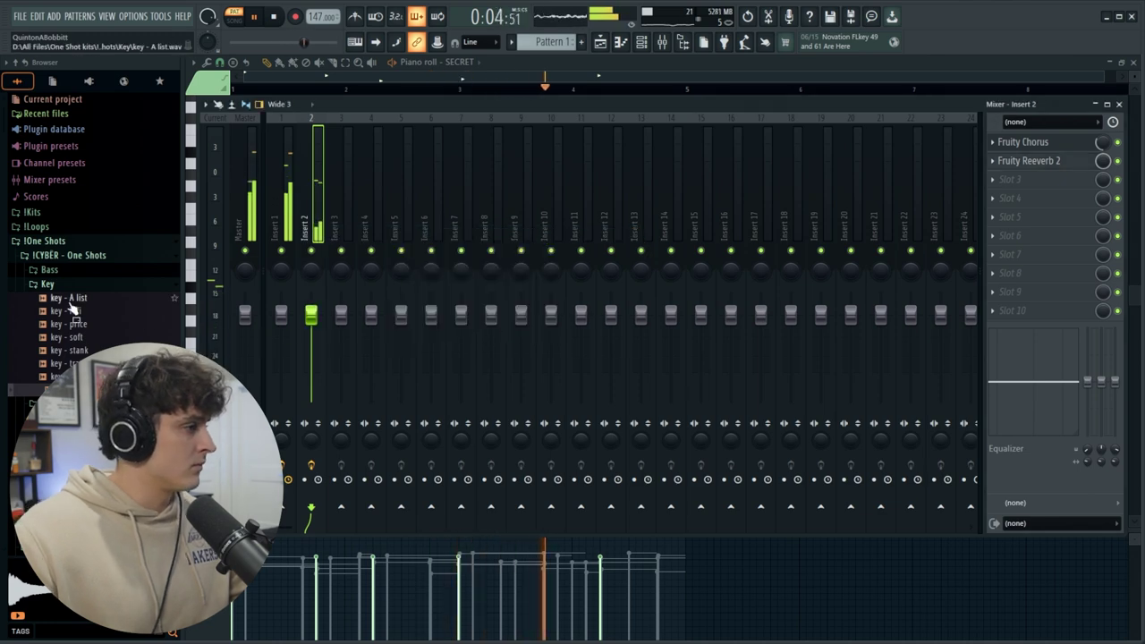
# Add the key - price one-shot as a new channel and enable its volume envelope with a 34% release.
pyautogui.click(48, 283)
pyautogui.rightClick(347, 185)
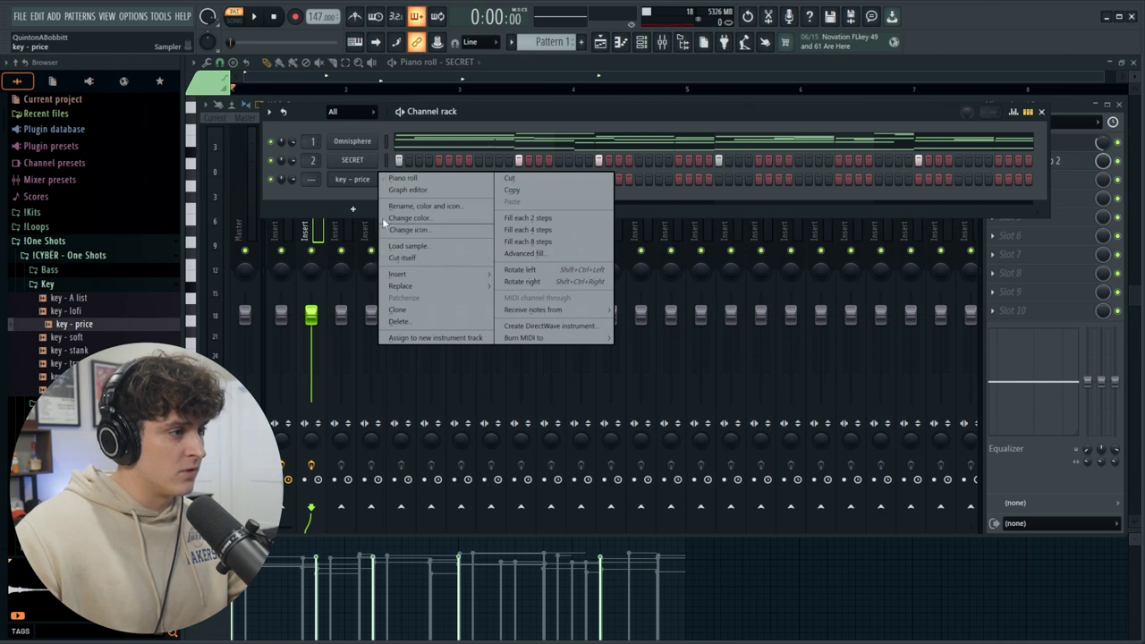
pyautogui.click(352, 179)
pyautogui.click(234, 143)
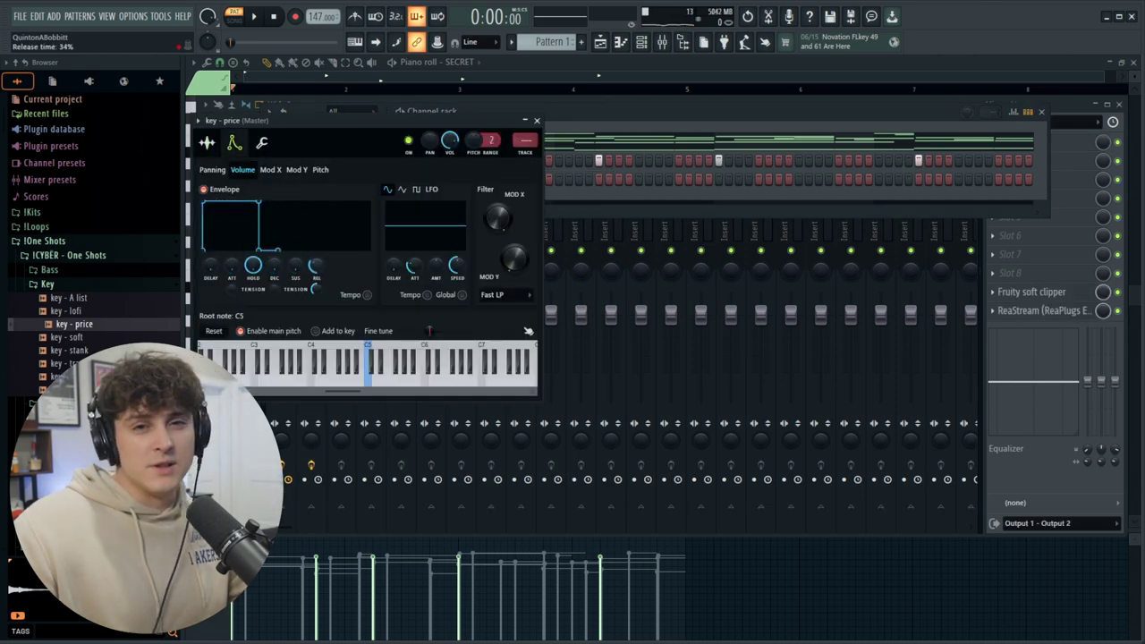
pyautogui.click(537, 119)
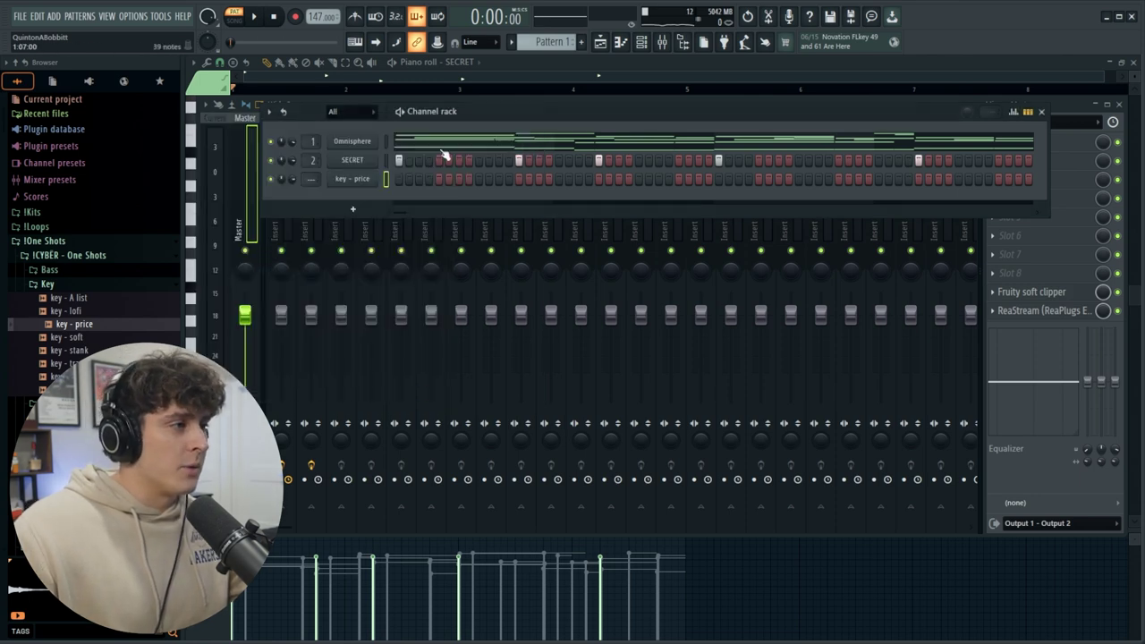
# Copy the Omnisphere notes into the key - price channel, solo that channel and play it.
pyautogui.click(386, 179)
pyautogui.rightClick(281, 184)
pyautogui.click(357, 192)
pyautogui.press('space')
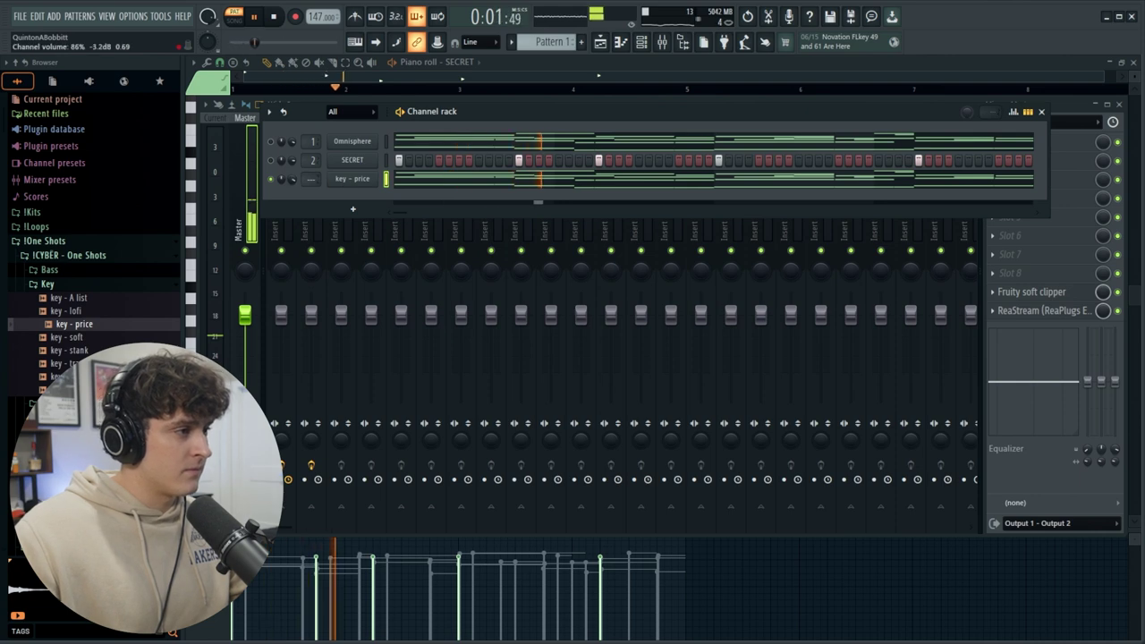
# Set the key - price envelope release to 36% and swap the sample for key - soft on mixer Insert 1.
pyautogui.click(352, 179)
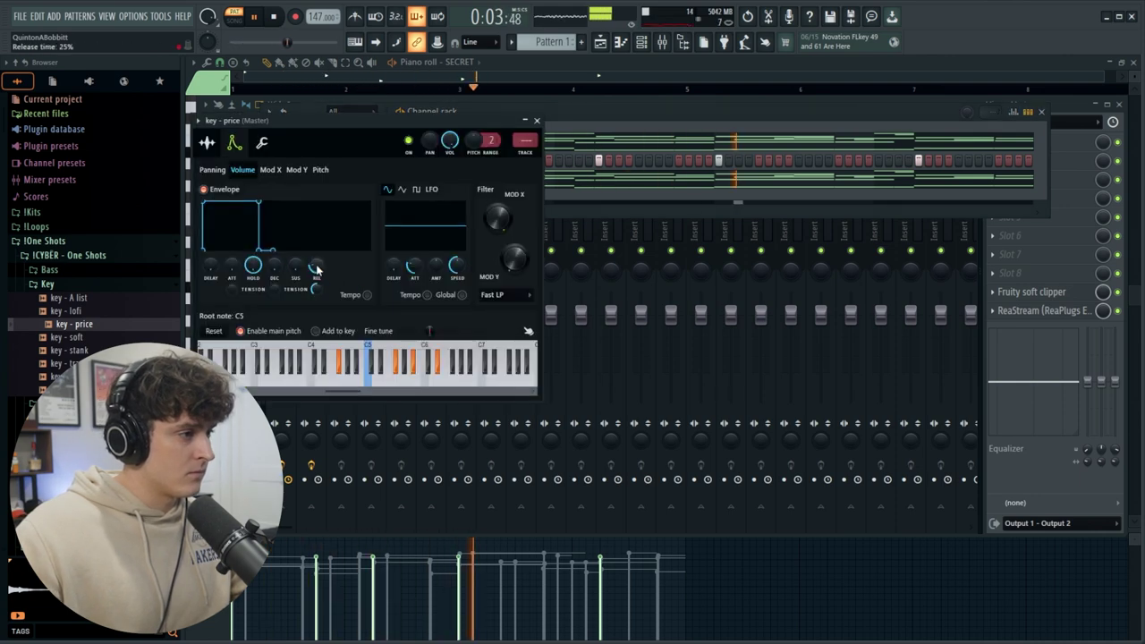
pyautogui.moveTo(314, 266); pyautogui.dragTo(314, 269)
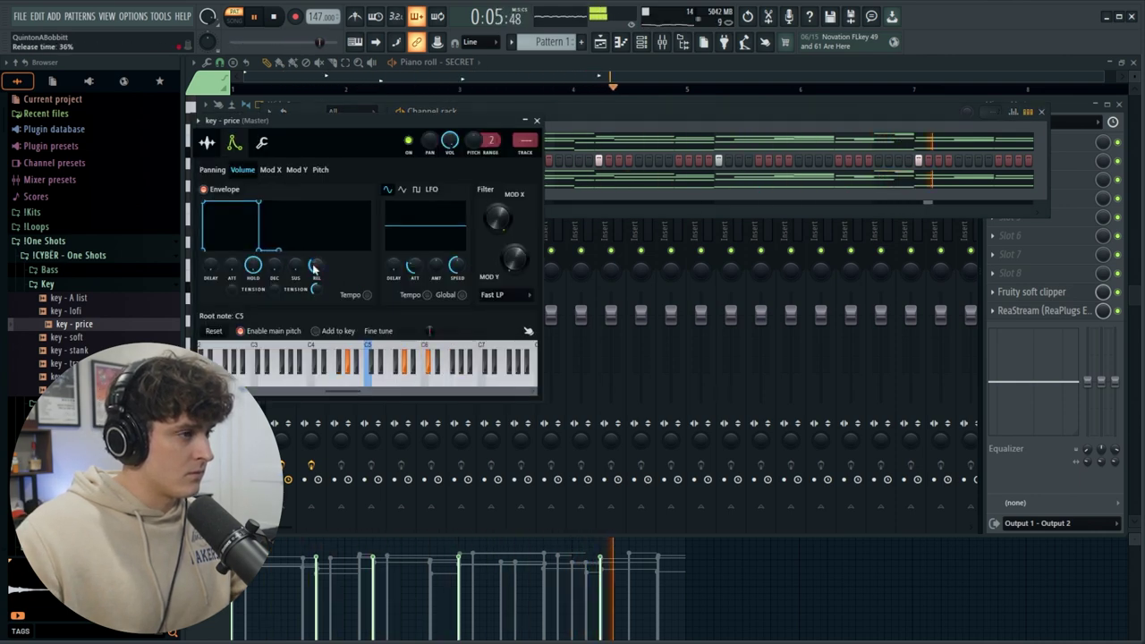
pyautogui.click(537, 121)
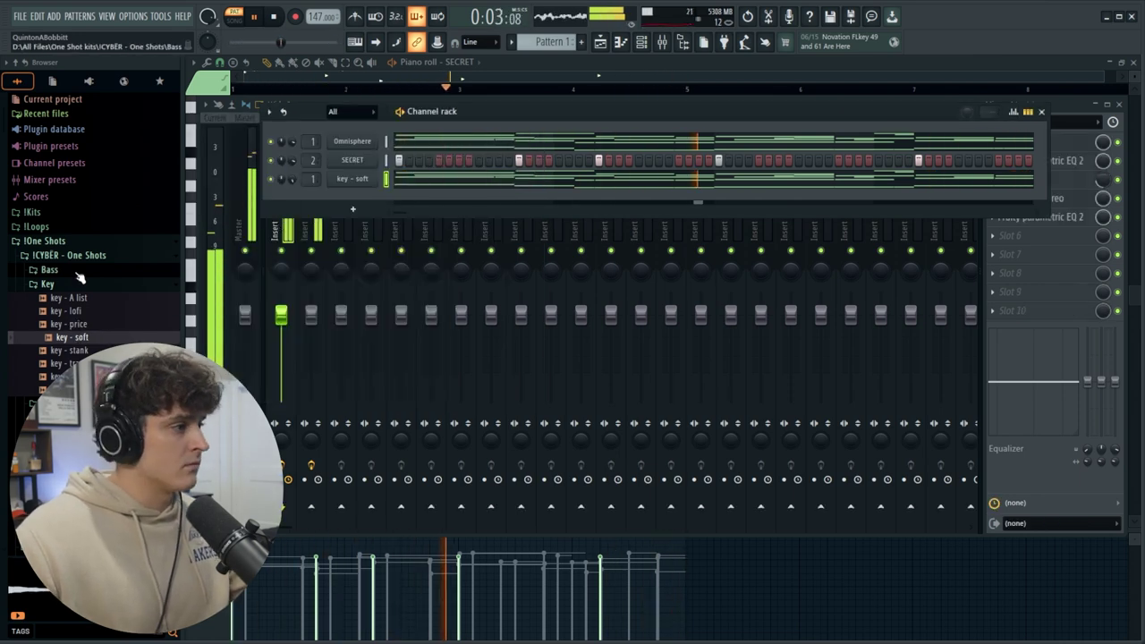
# Add the SNARE - BUNCH sample from the CYBER v2 Drum Kit as a new channel.
pyautogui.click(47, 284)
pyautogui.click(41, 240)
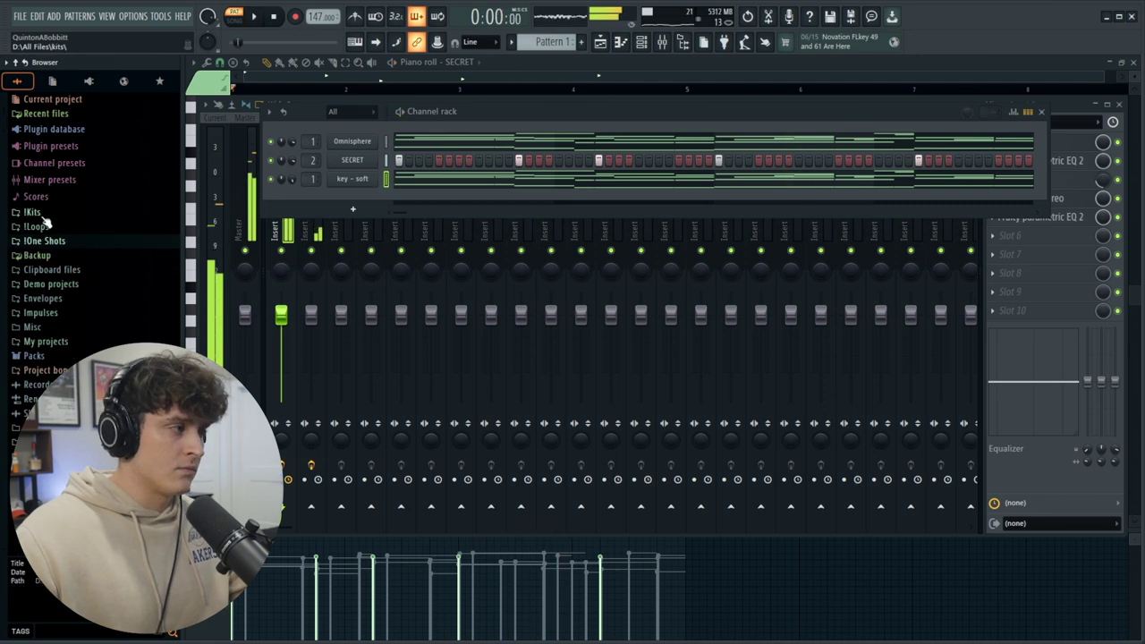
pyautogui.click(34, 213)
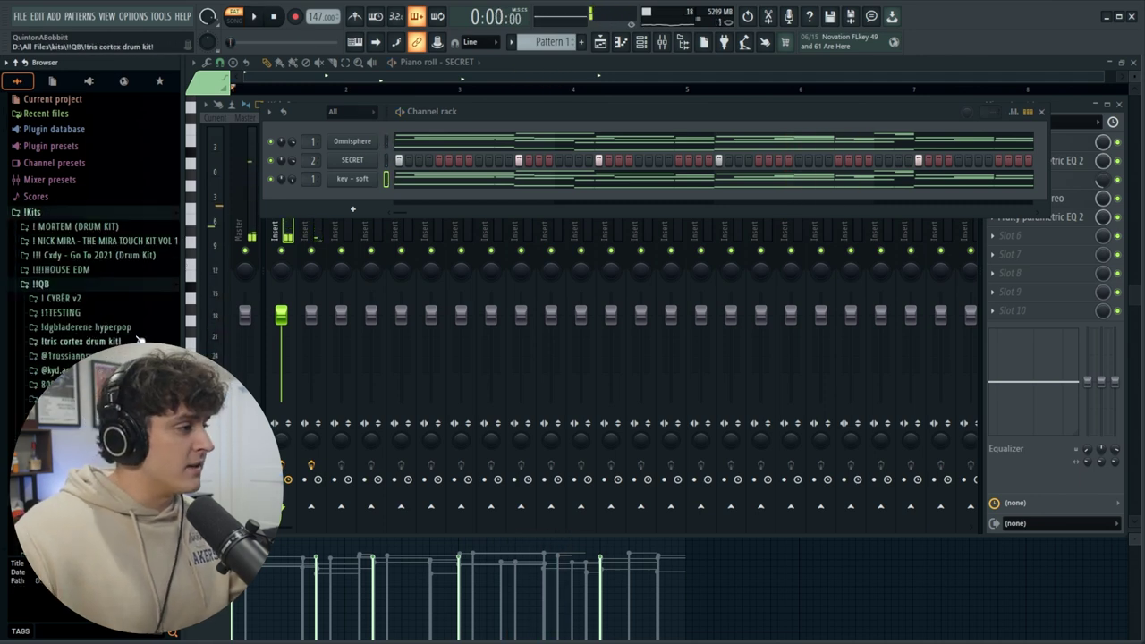
pyautogui.click(63, 298)
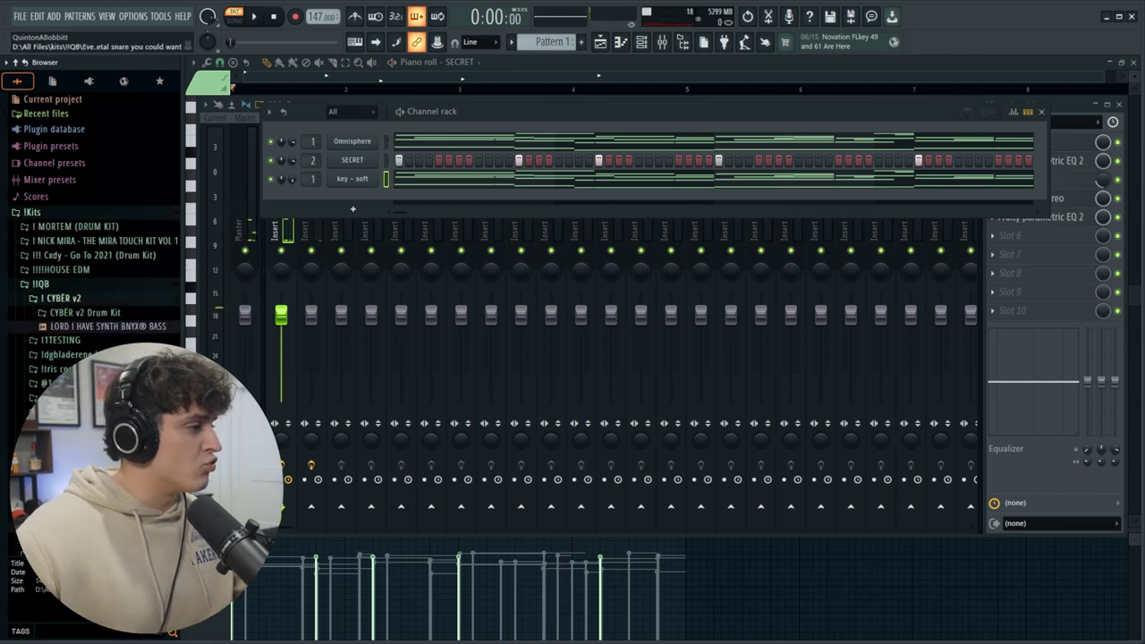
pyautogui.click(66, 313)
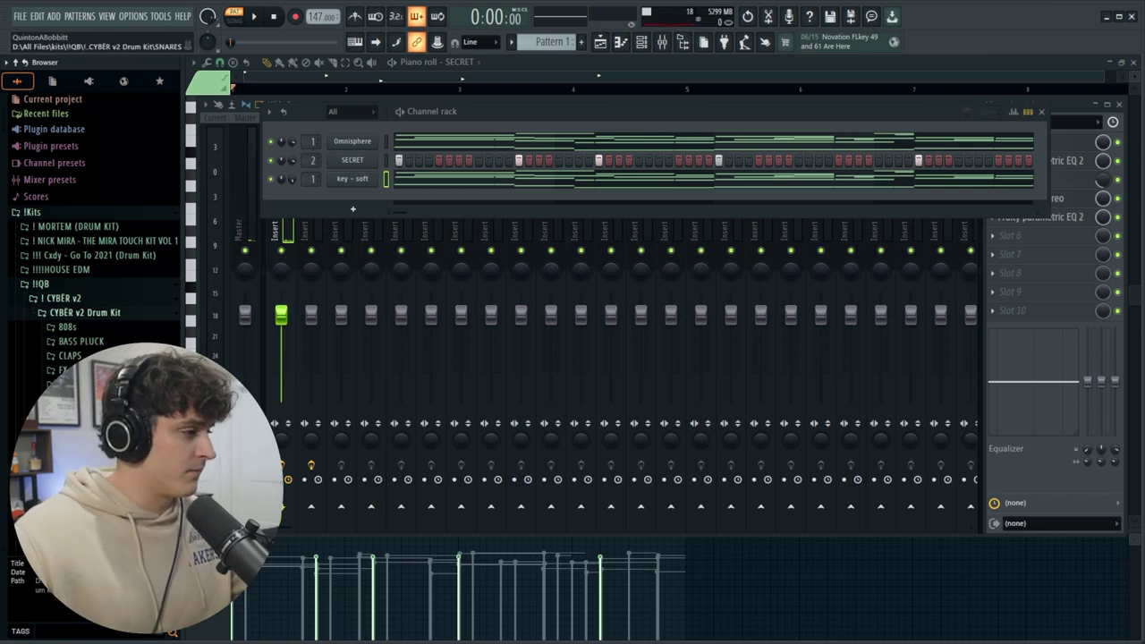
pyautogui.scroll(-1, 90, 376)
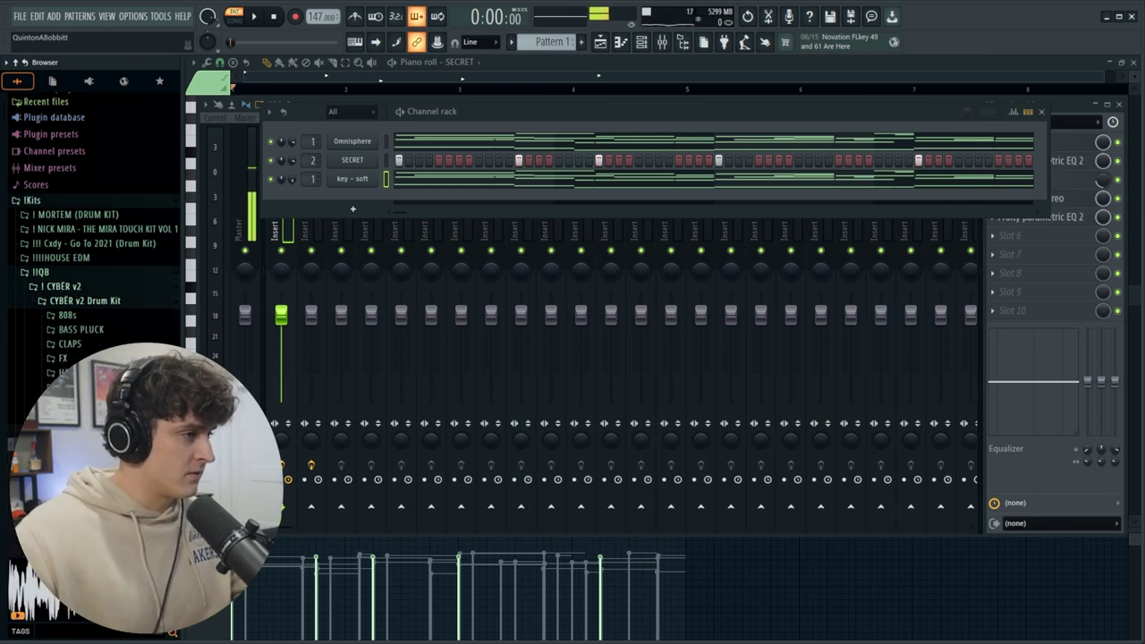
pyautogui.moveTo(339, 217); pyautogui.dragTo(463, 205)
# Play the pattern and place snare hits on steps 9, 25, 41, 57 and 61.
pyautogui.press('space')
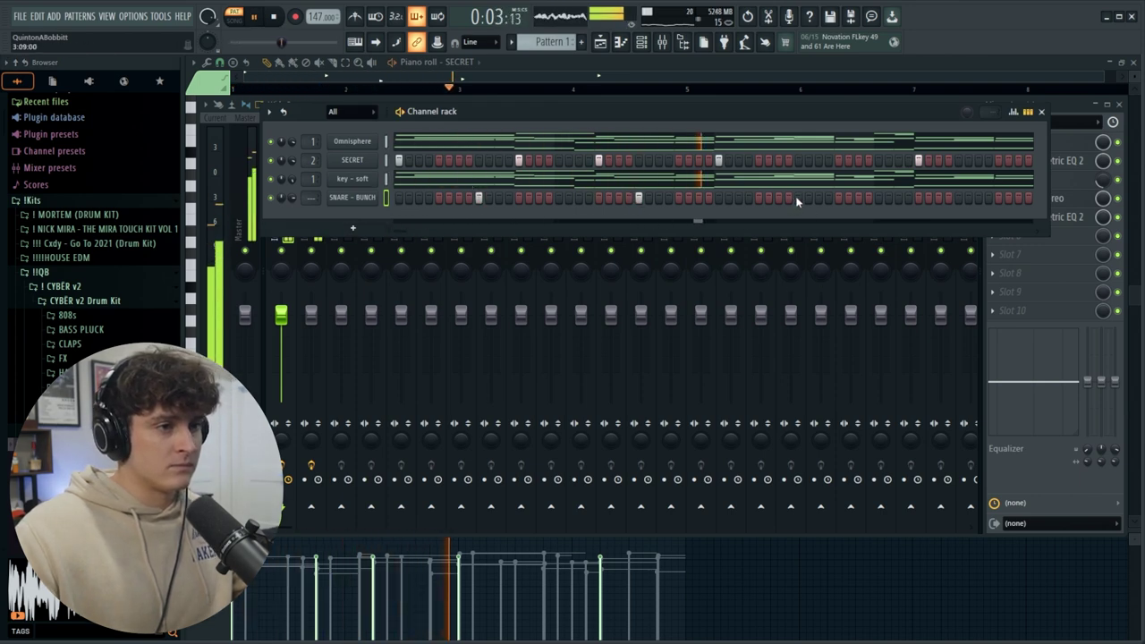
pyautogui.click(958, 198)
pyautogui.click(999, 197)
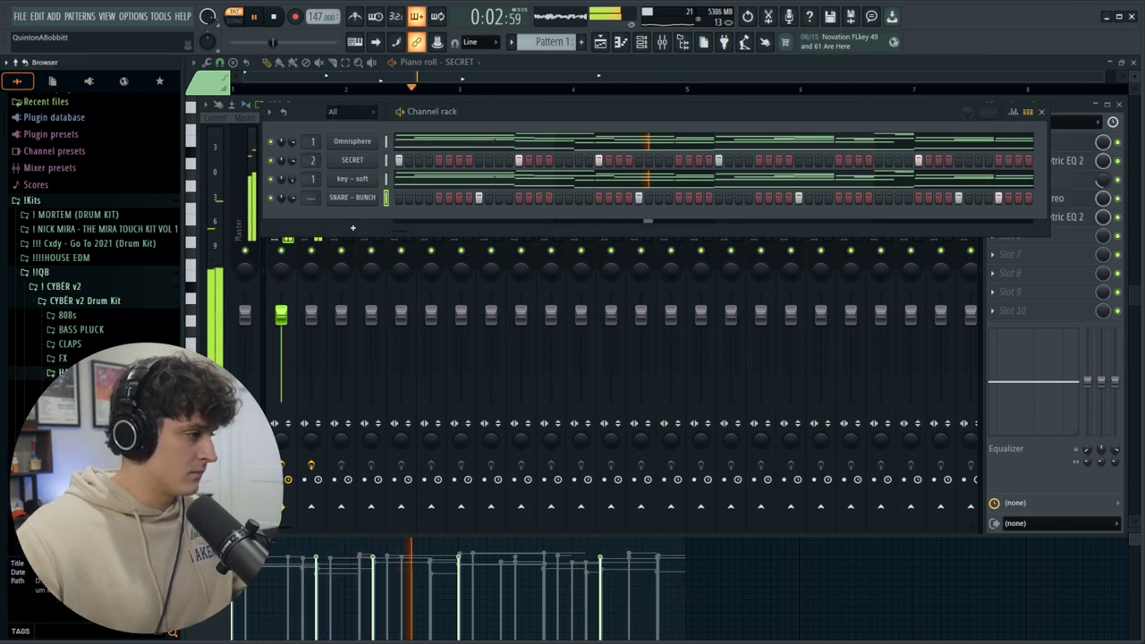
# Audition the kit's hats, add CLOSED HAT - FLINT as a channel and fill it every 2 steps.
pyautogui.press('Down')
pyautogui.press('Down')
pyautogui.press('Down')
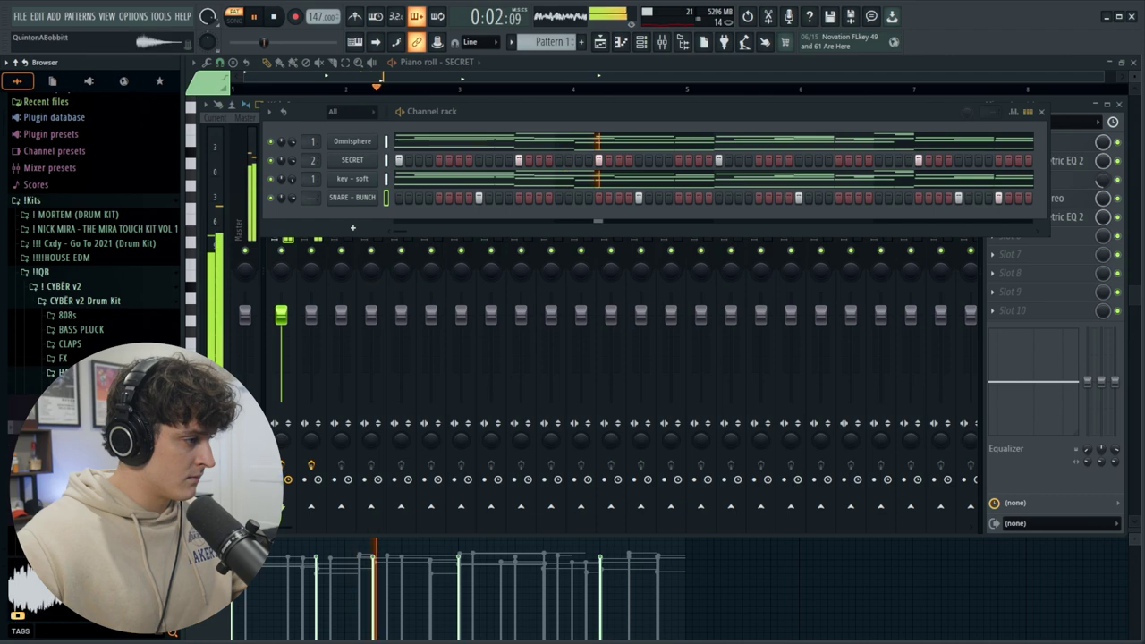
pyautogui.rightClick(379, 224)
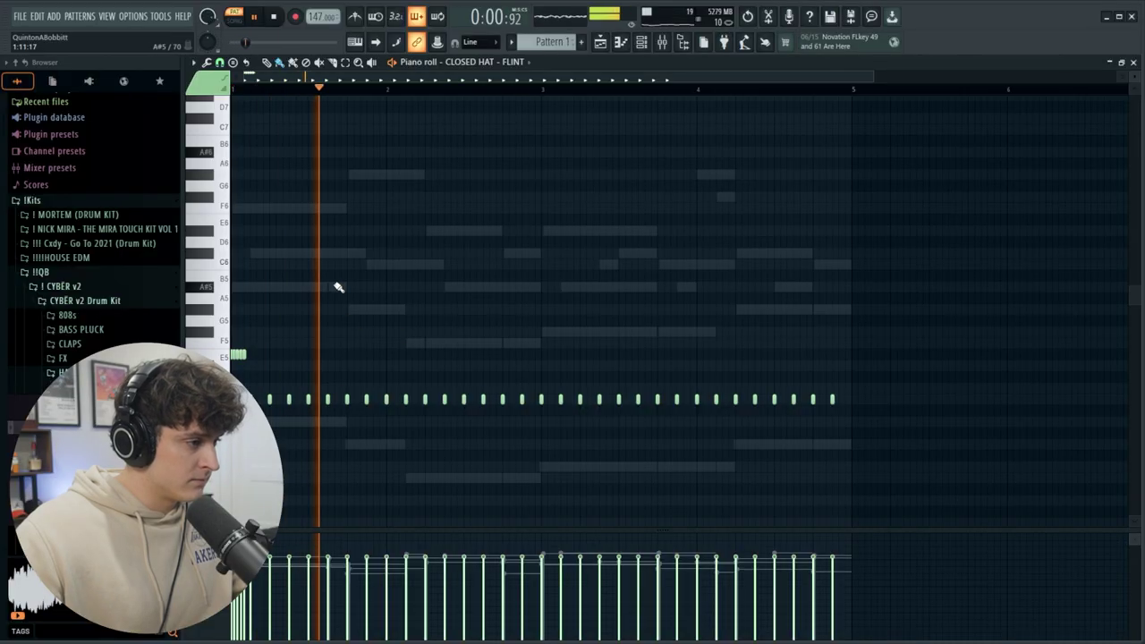
# Add short hat rolls at G#4 starting bars 2 and 3, F4 at steps 9 and 13 of bar 2, and A#4 in bar 3.
pyautogui.press('space')
pyautogui.click(390, 376)
pyautogui.press('space')
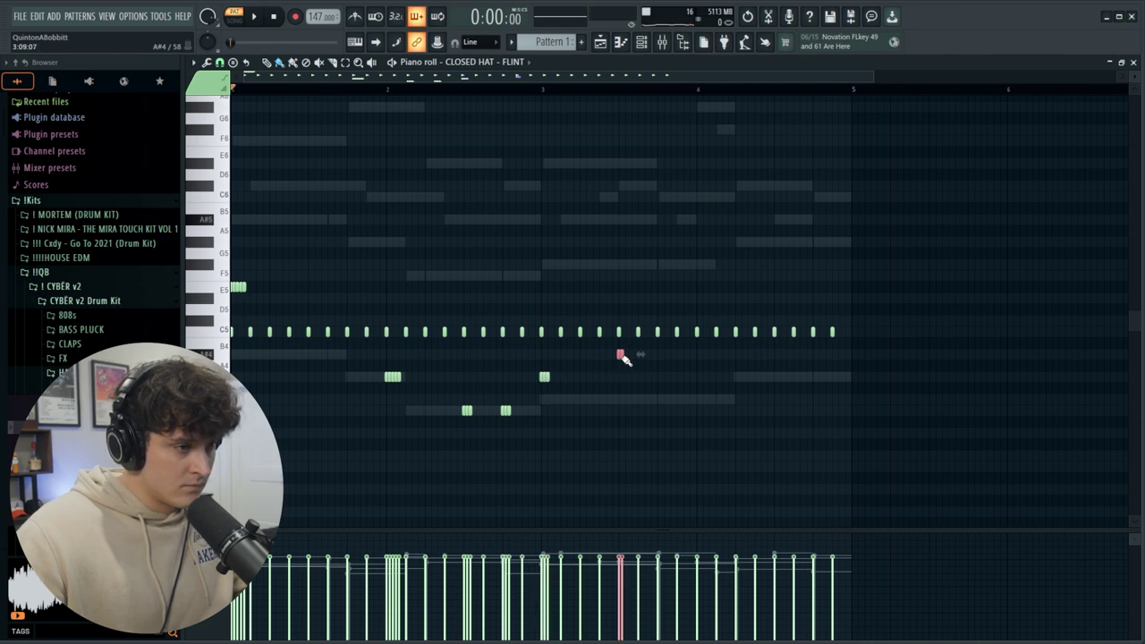
# Lower the opening hat roll by an octave to E4, replay the pattern and deselect the notes.
pyautogui.scroll(-3, 667, 447)
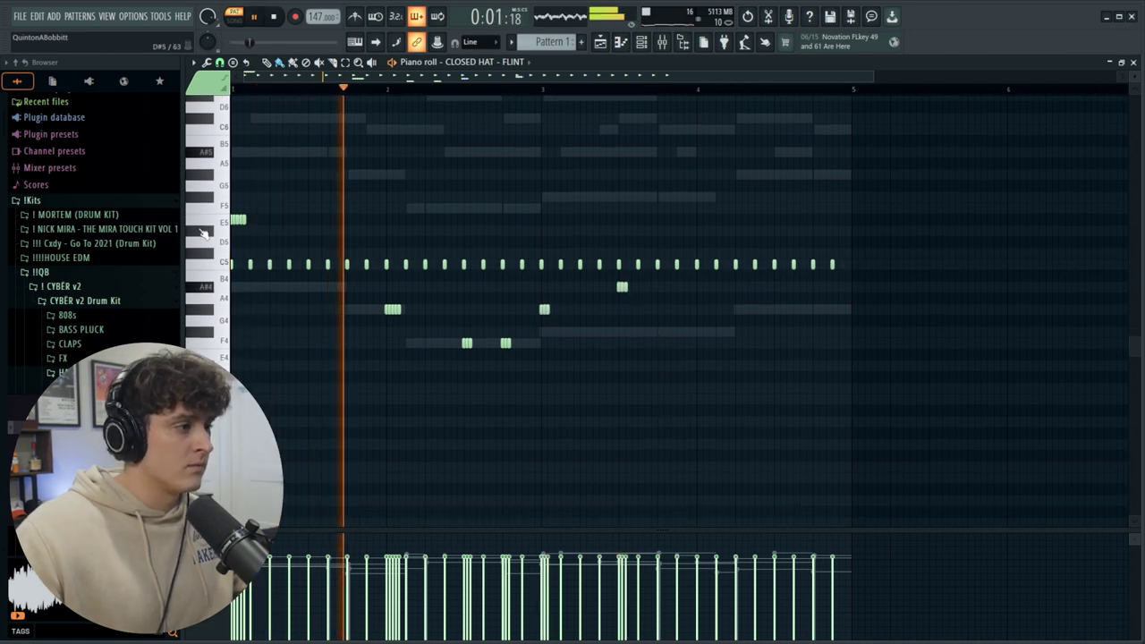
pyautogui.press('space')
pyautogui.press('space')
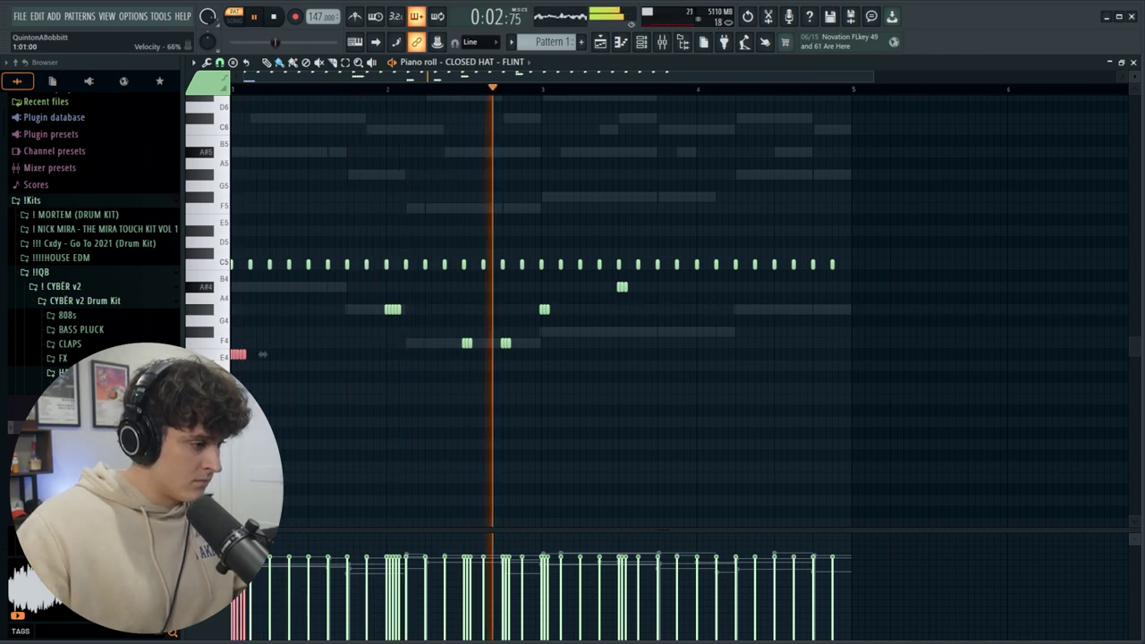
pyautogui.hotkey('ctrl', 'd')
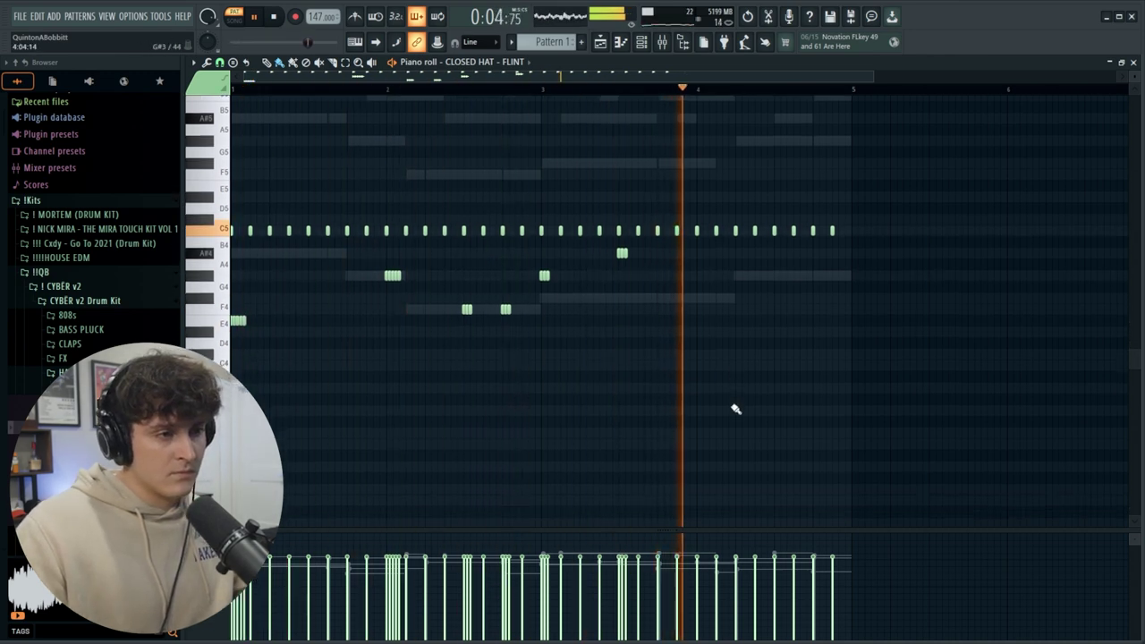
# Add G#4 and E4 hats in bar 4, an F4 hit at step 11 of bar 2, and G#4 hits at steps 3, 7 and 15 of bar 3.
pyautogui.click(817, 356)
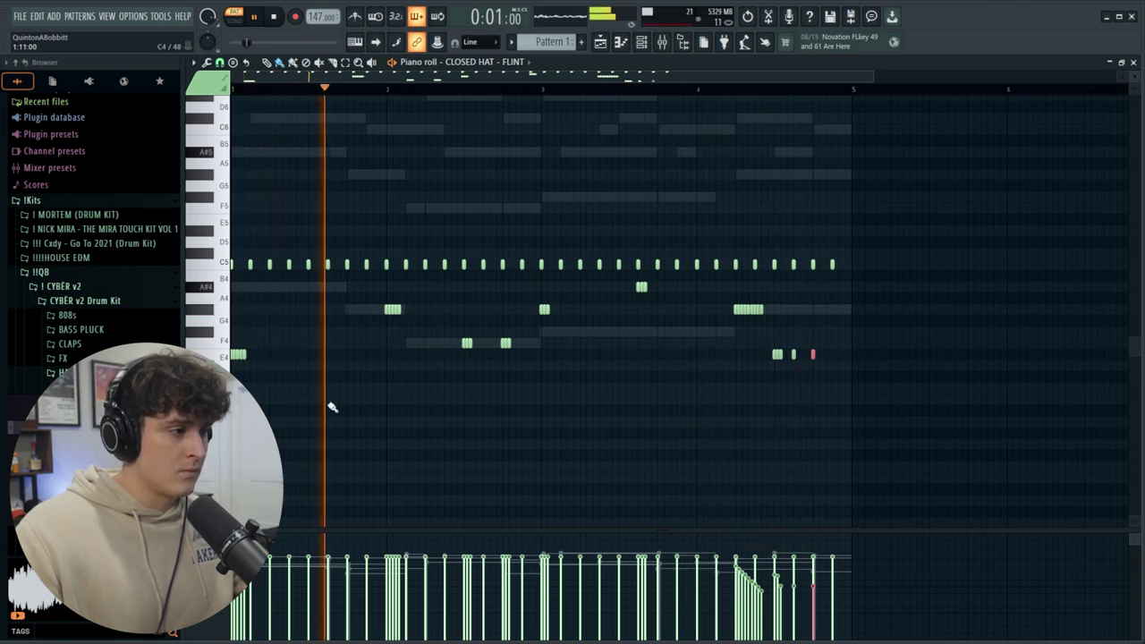
pyautogui.click(486, 344)
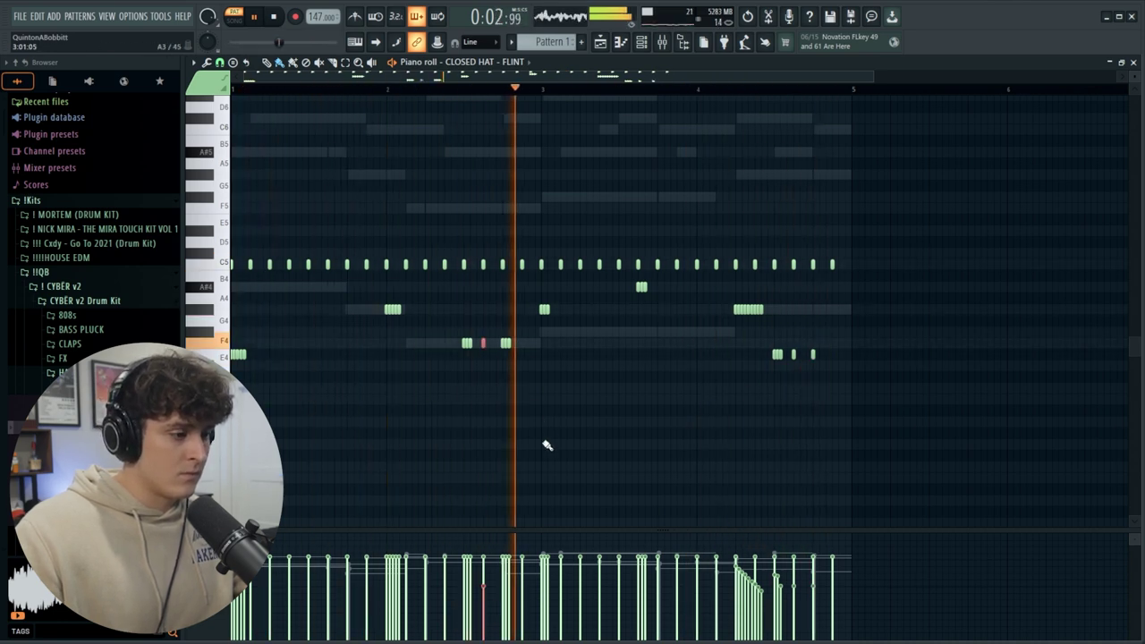
pyautogui.click(563, 311)
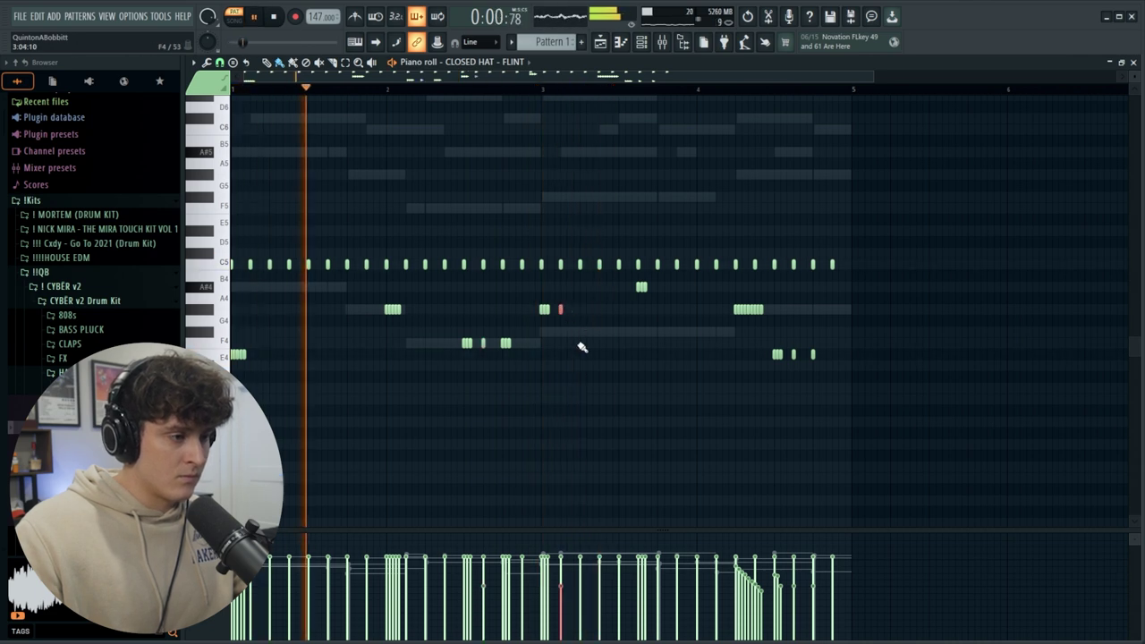
pyautogui.click(601, 309)
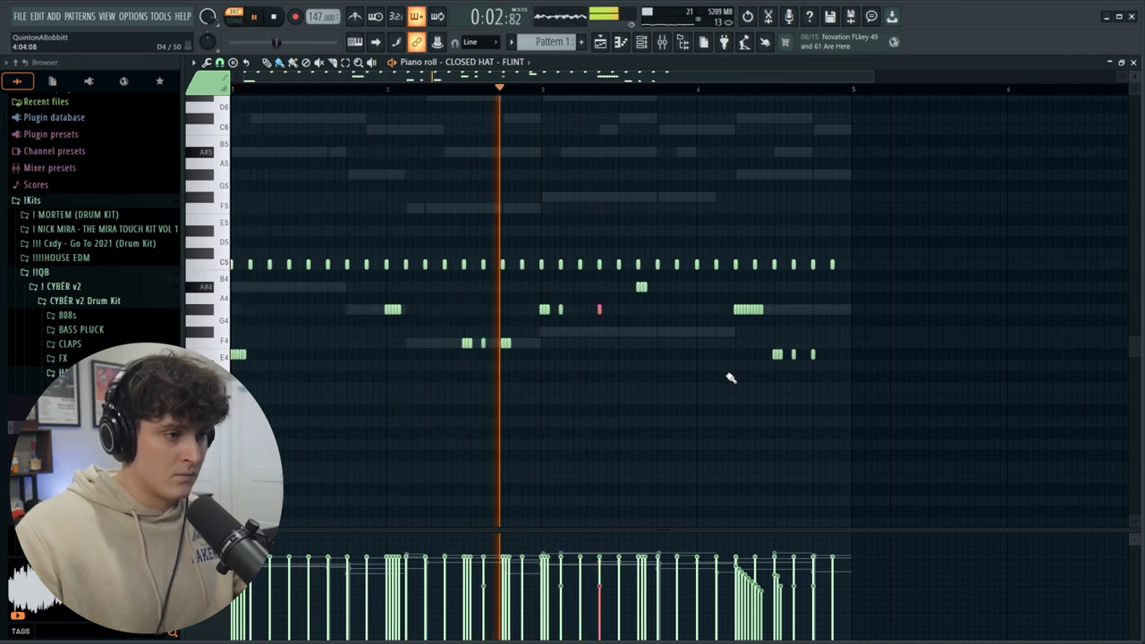
pyautogui.click(677, 309)
# Add an open hat at the start of bar 3 and view the OPEN HAT - STREET LEGEND channel's sampler settings.
pyautogui.press('F6')
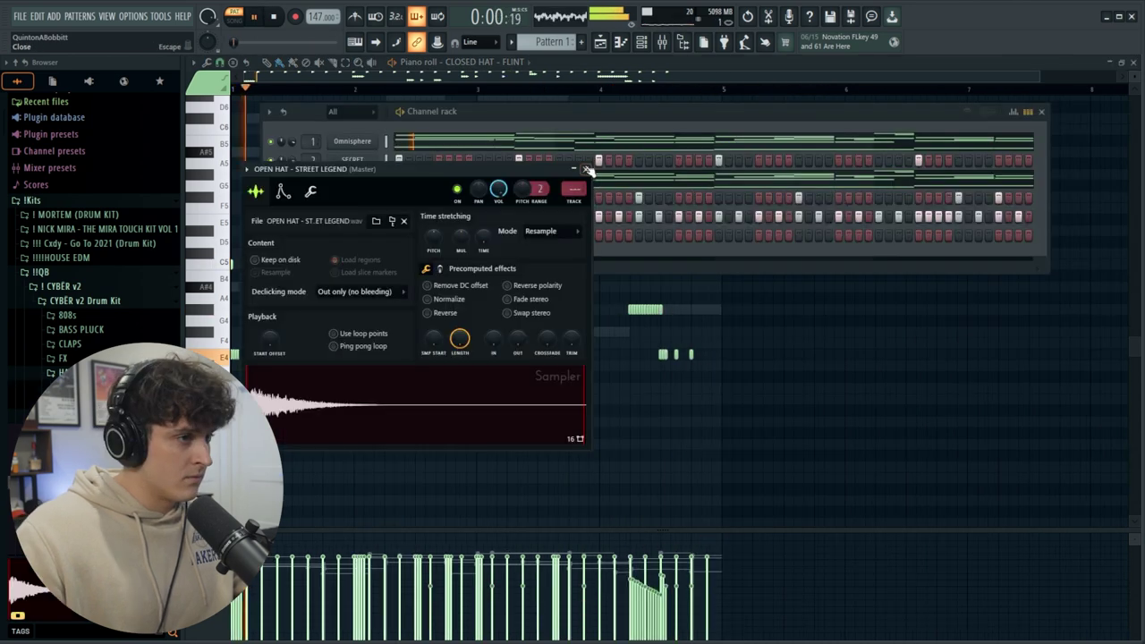
pyautogui.click(717, 234)
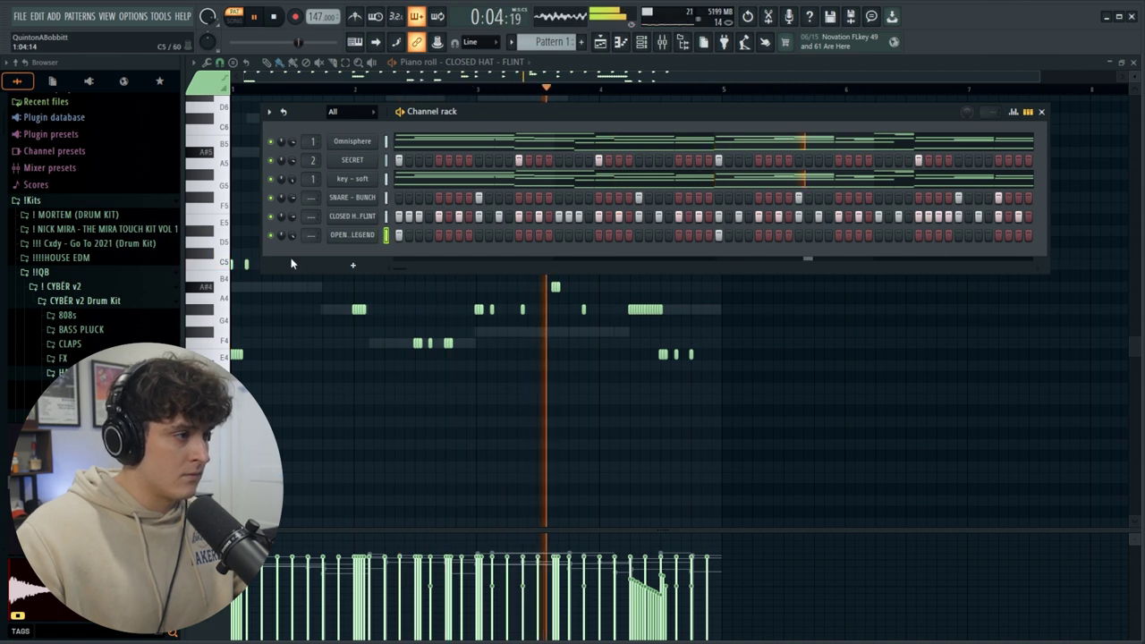
pyautogui.click(349, 234)
pyautogui.click(311, 191)
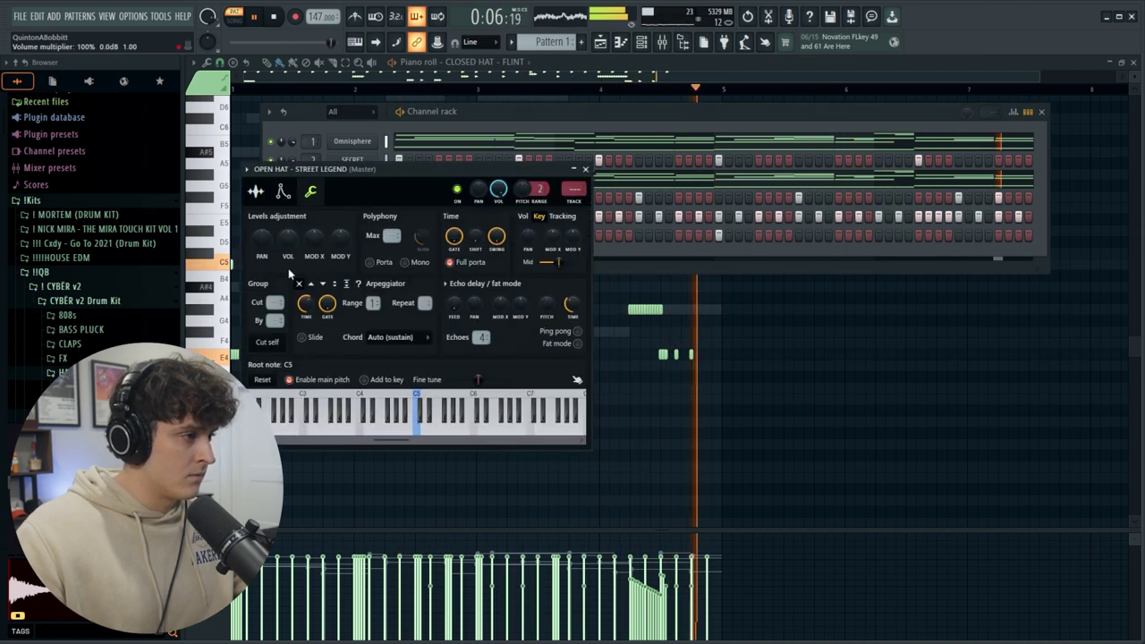
pyautogui.click(586, 169)
# Go back to the CLOSED HAT - FLINT notes in the piano roll.
pyautogui.rightClick(379, 211)
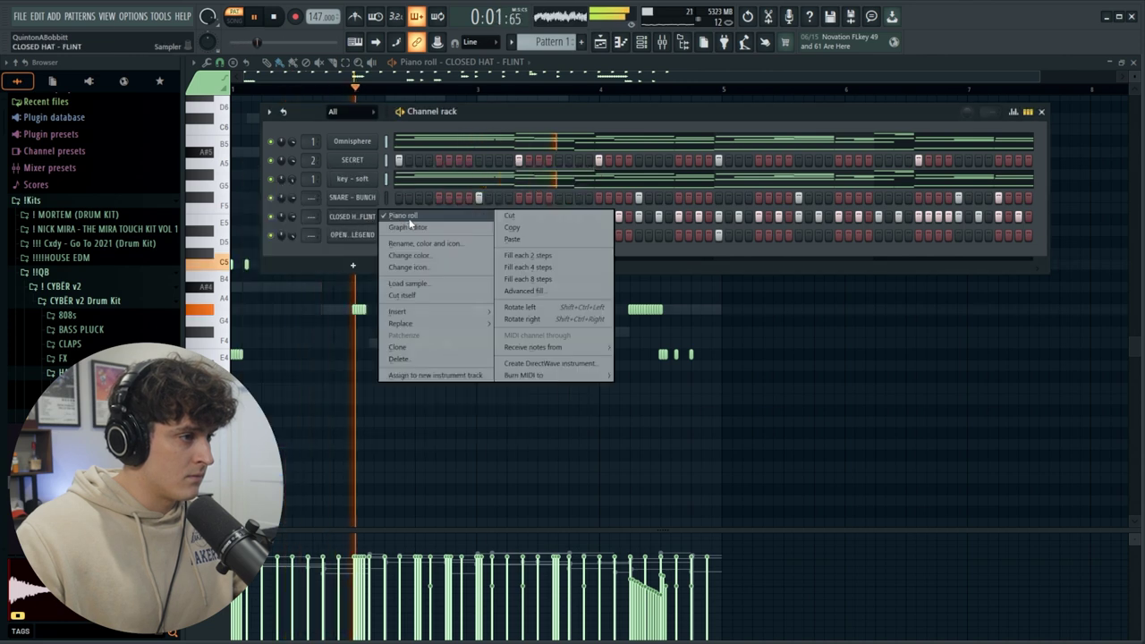
pyautogui.press('Escape')
pyautogui.press('Escape')
pyautogui.rightClick(357, 222)
pyautogui.click(380, 227)
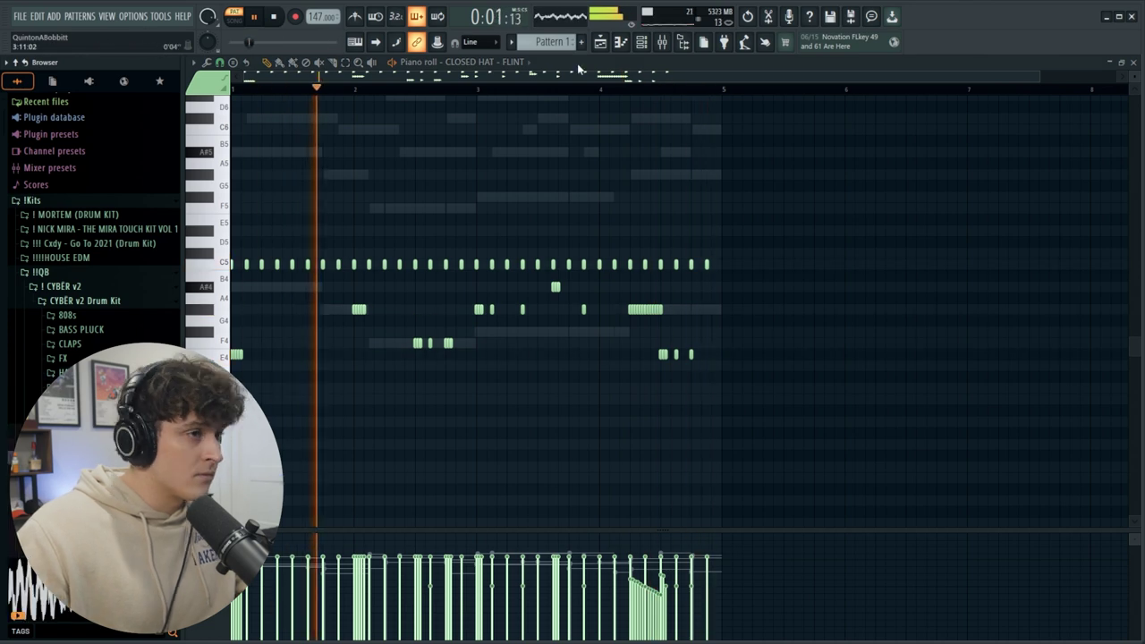
# Add SNARE - URUS from the kit as a channel and try a hit at step 11 of bar 1.
pyautogui.press('F6')
pyautogui.press('space')
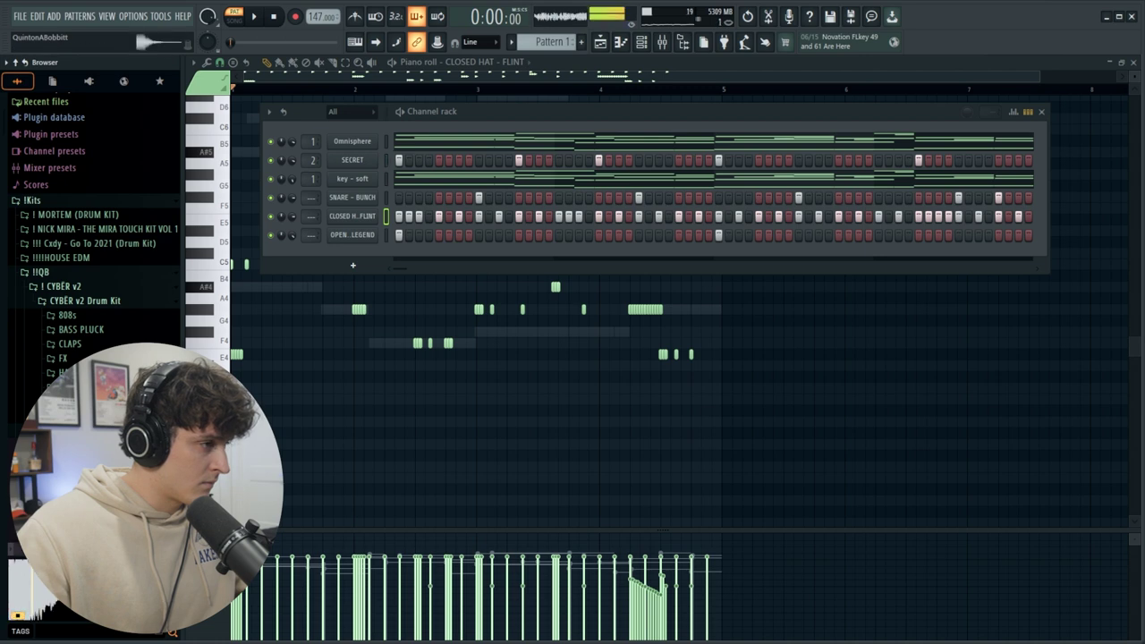
pyautogui.moveTo(364, 257); pyautogui.dragTo(363, 253)
pyautogui.press('space')
pyautogui.click(498, 253)
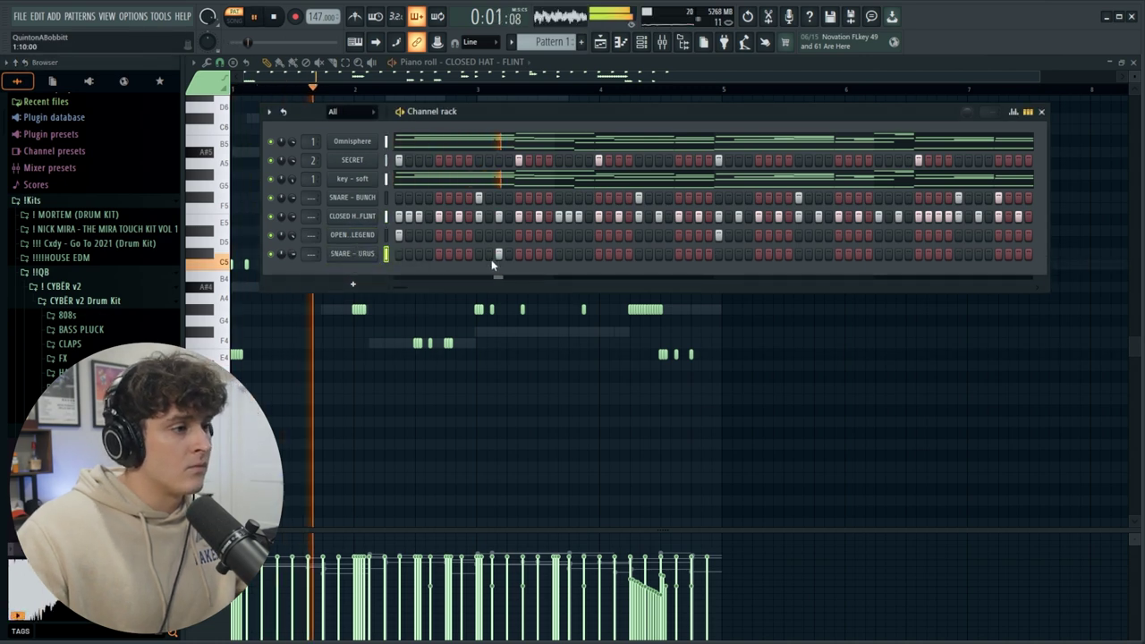
pyautogui.click(498, 254)
# Add SNARE - EASY GO TO as a channel and place a hit at step 7 of bar 1.
pyautogui.press('space')
pyautogui.press('Down')
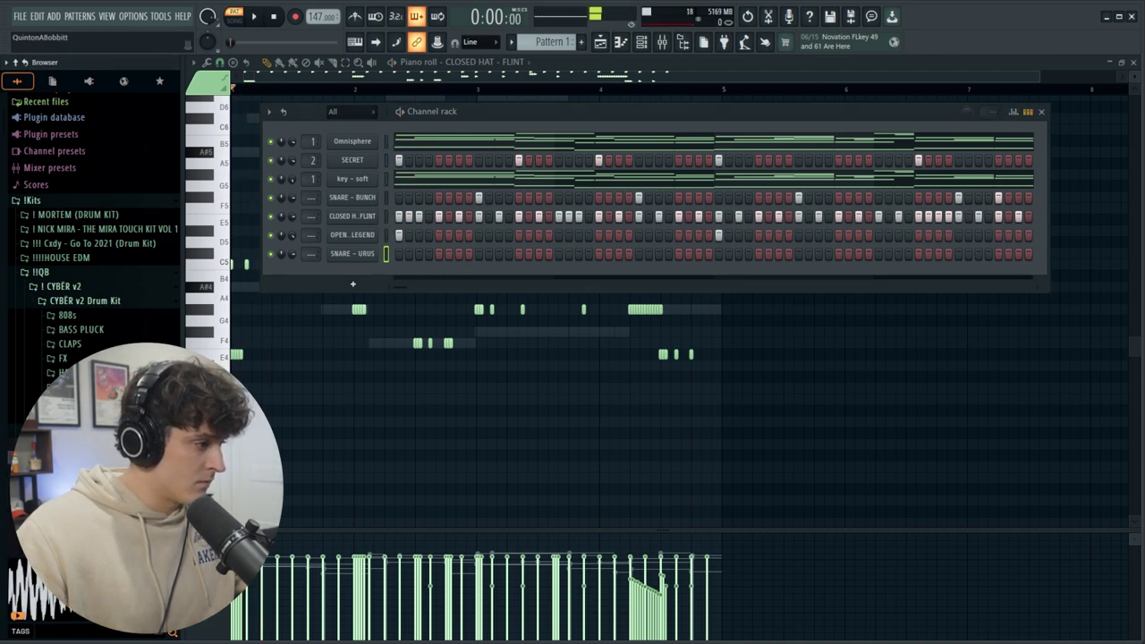
pyautogui.moveTo(374, 260); pyautogui.dragTo(419, 285)
pyautogui.click(458, 273)
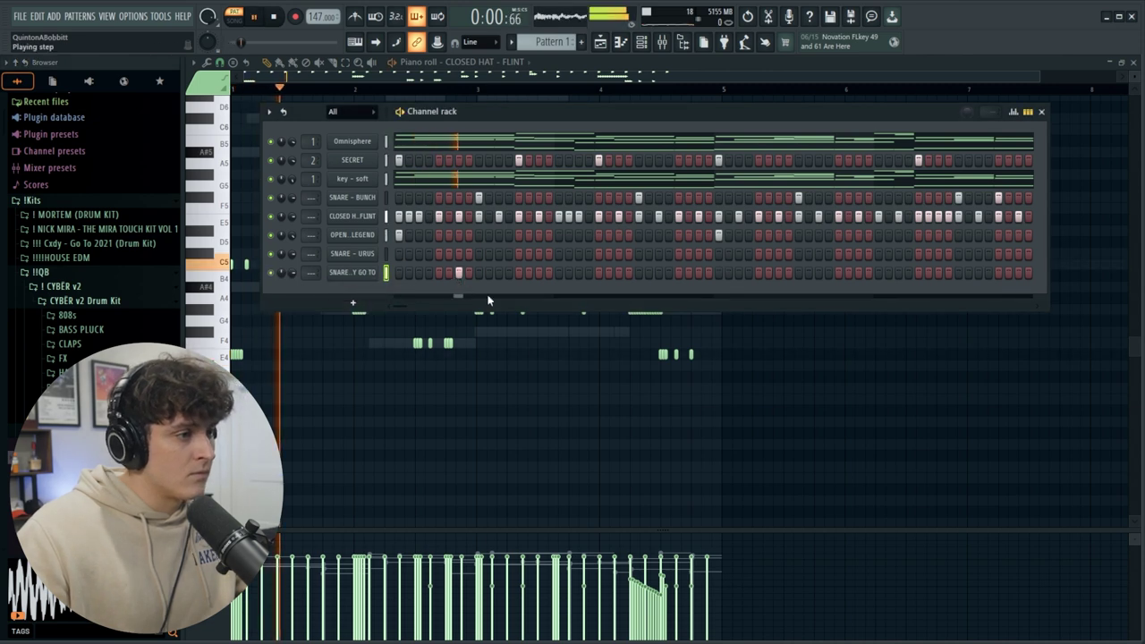
pyautogui.click(539, 273)
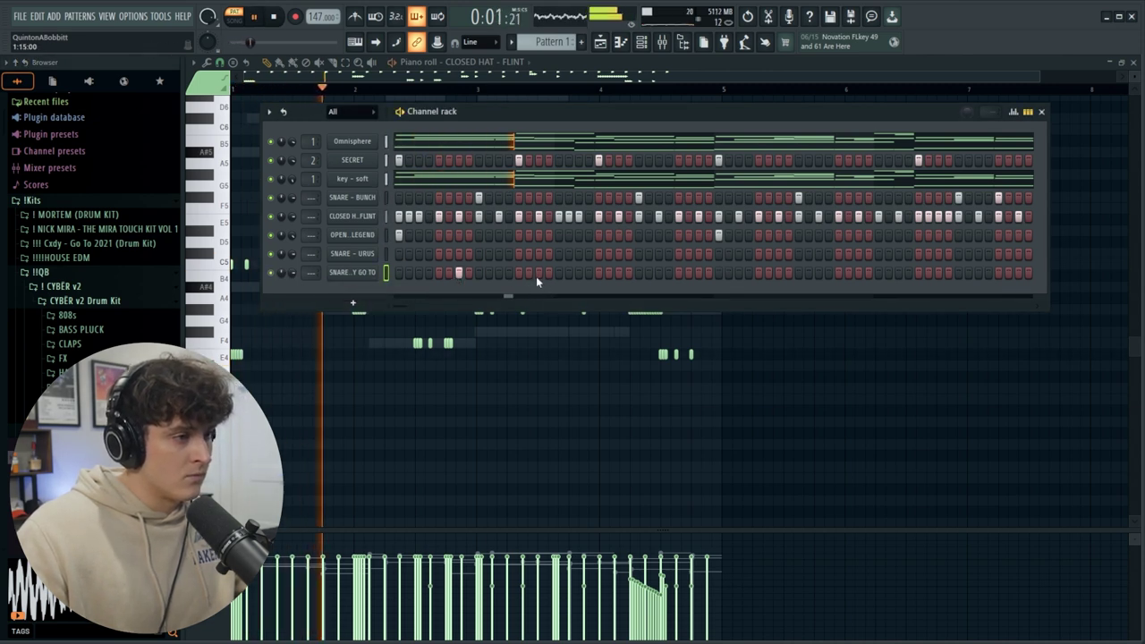
# Try SNARE - URUS hits at steps 11, 12, 13 and 15 of bar 1.
pyautogui.press('space')
pyautogui.click(539, 254)
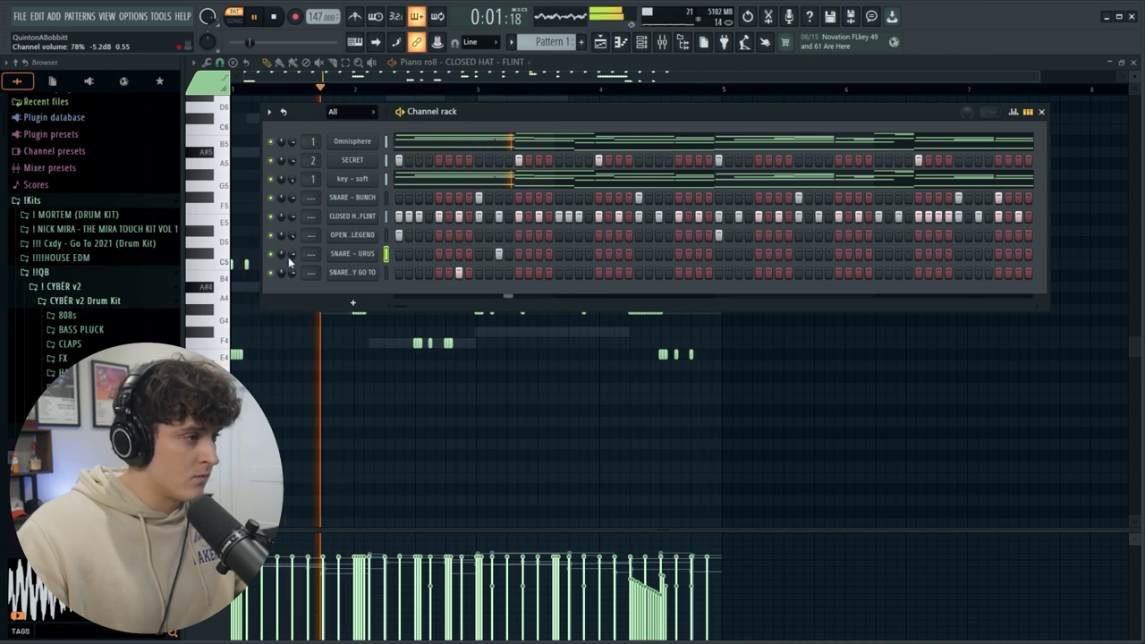
pyautogui.click(499, 254)
pyautogui.click(498, 254)
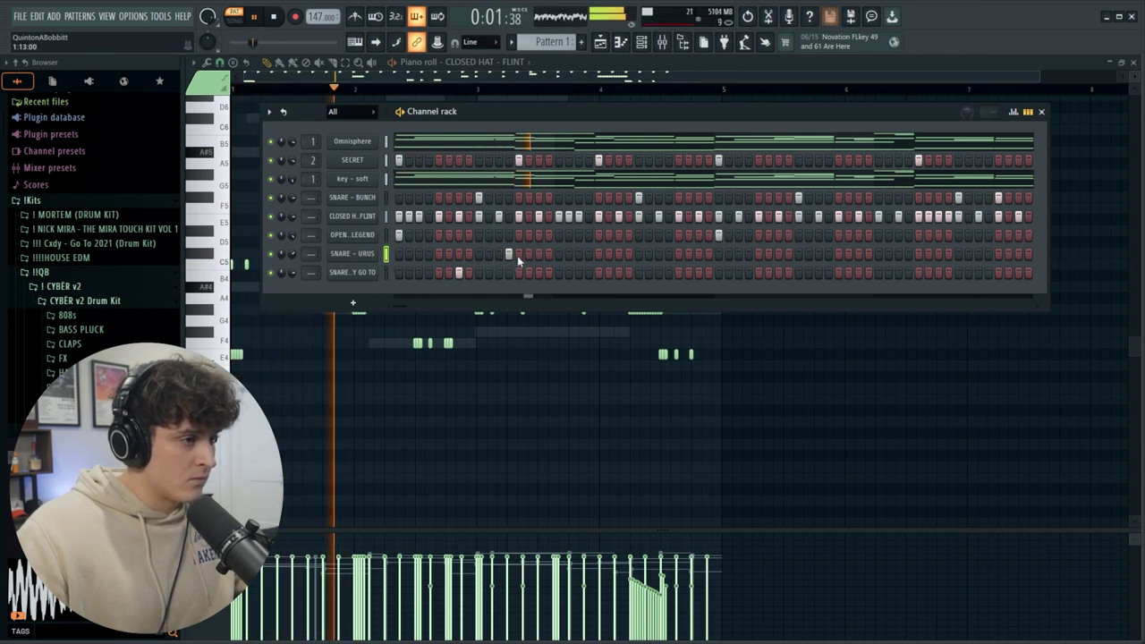
pyautogui.click(517, 254)
pyautogui.click(518, 255)
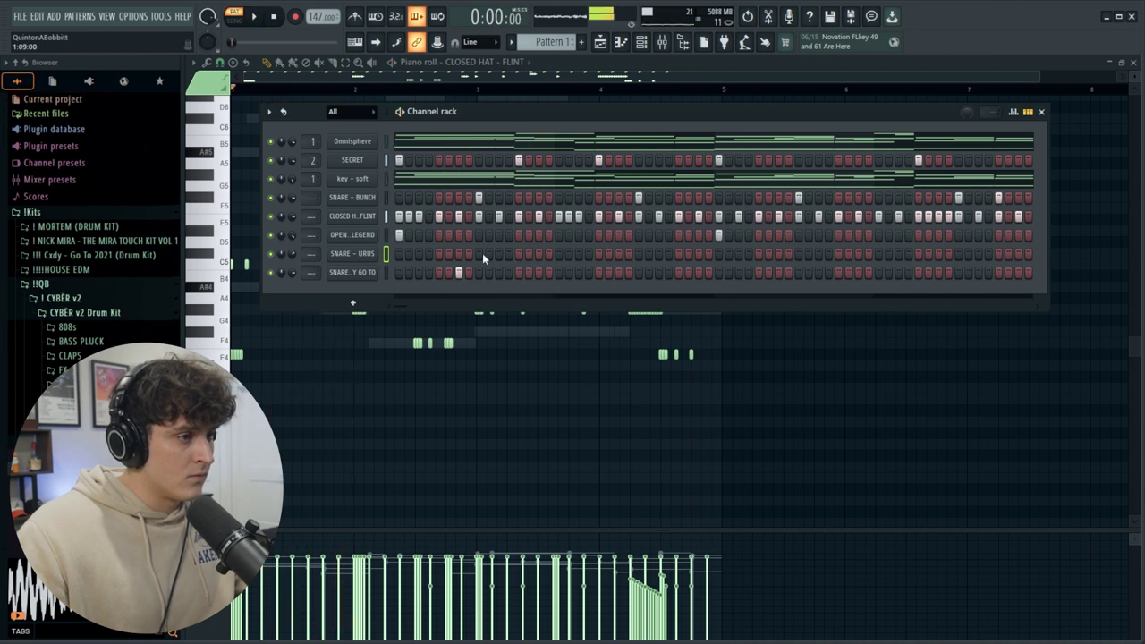
# Add SNARE - URUS at step 3 of bars 2 and 4, and SNARE - EASY GO TO at bar 3 step 7 and bar 4 steps 11, 13, 14.
pyautogui.click(578, 254)
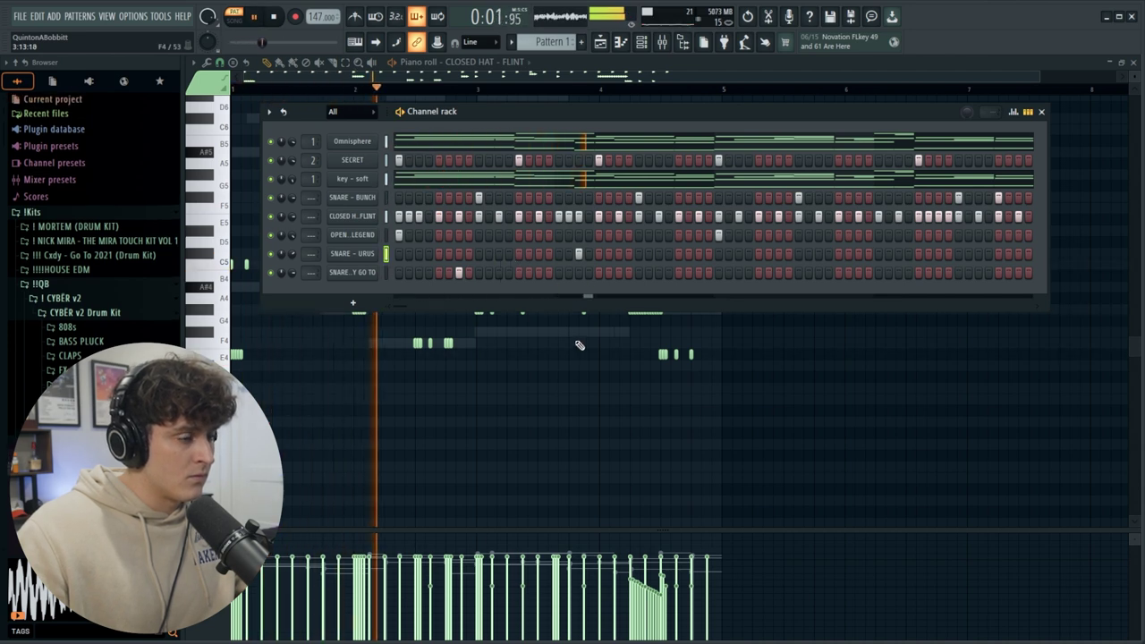
pyautogui.click(778, 272)
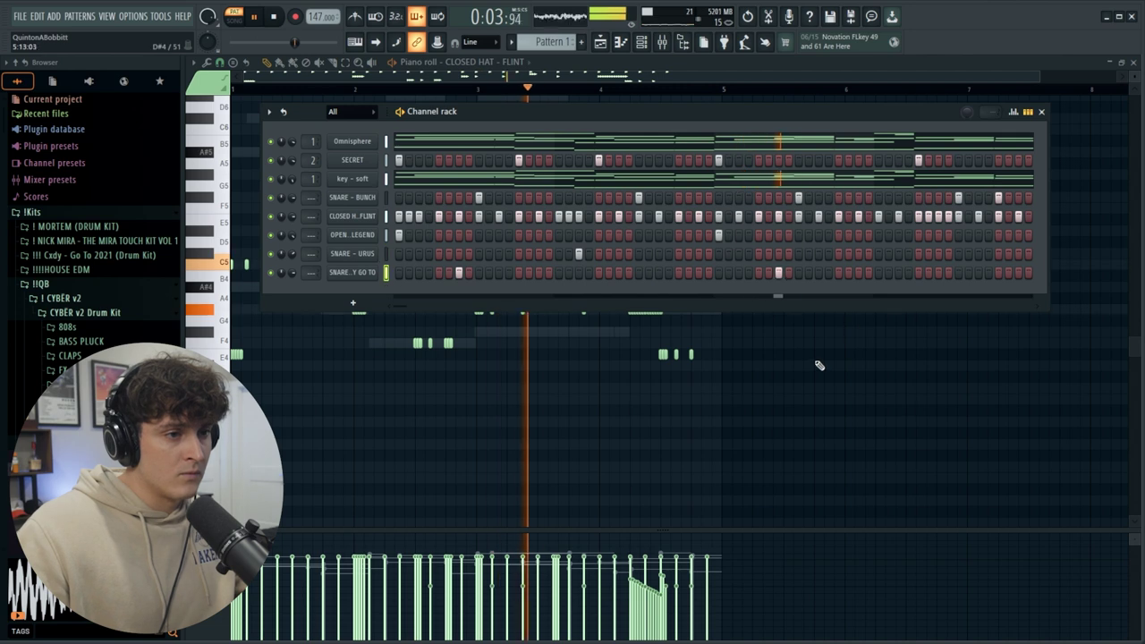
pyautogui.click(898, 254)
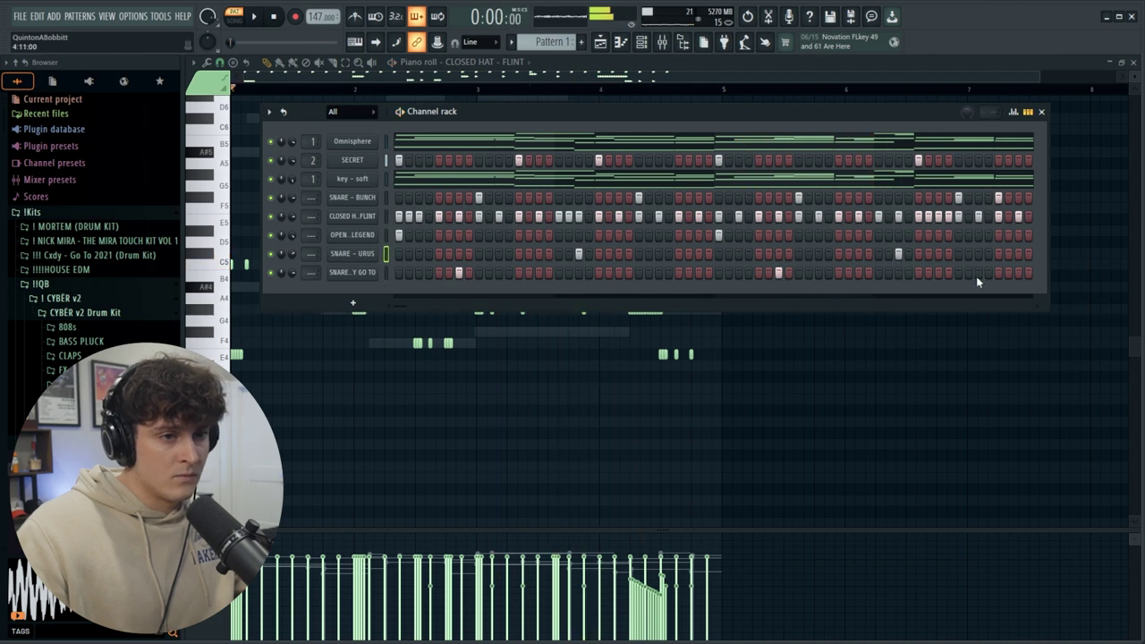
pyautogui.click(999, 272)
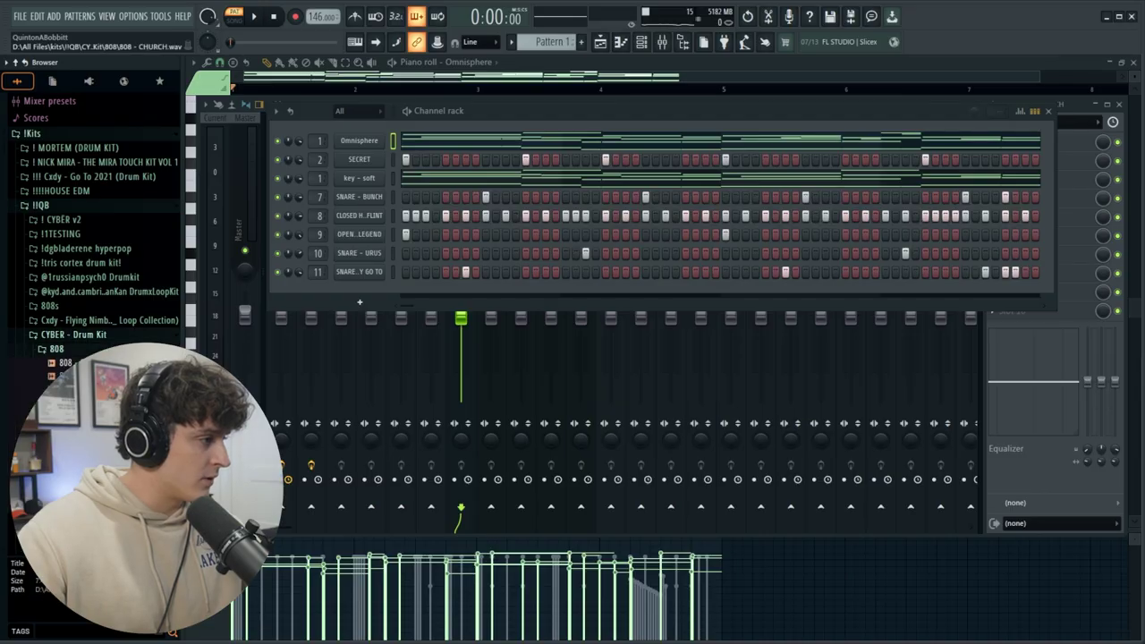
# Add 808 - CHURCH as a channel on mixer track 6 and move it up directly below key - soft.
pyautogui.moveTo(398, 294); pyautogui.dragTo(345, 294)
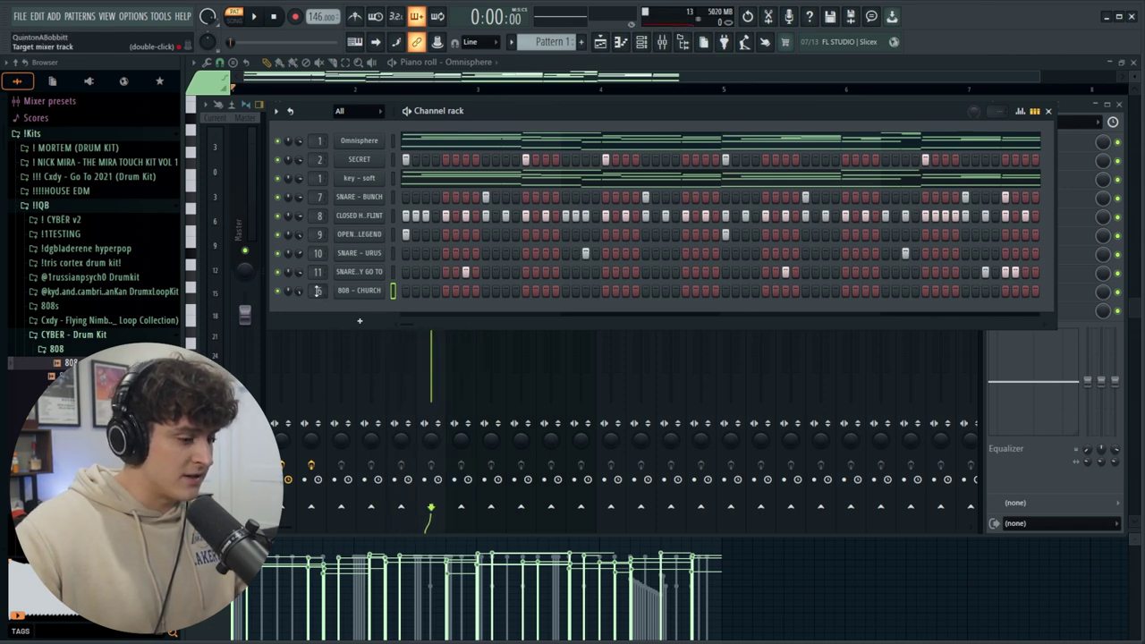
pyautogui.hotkey('alt', 'Up')
pyautogui.hotkey('alt', 'Up')
pyautogui.hotkey('alt', 'Up')
pyautogui.hotkey('alt', 'Up')
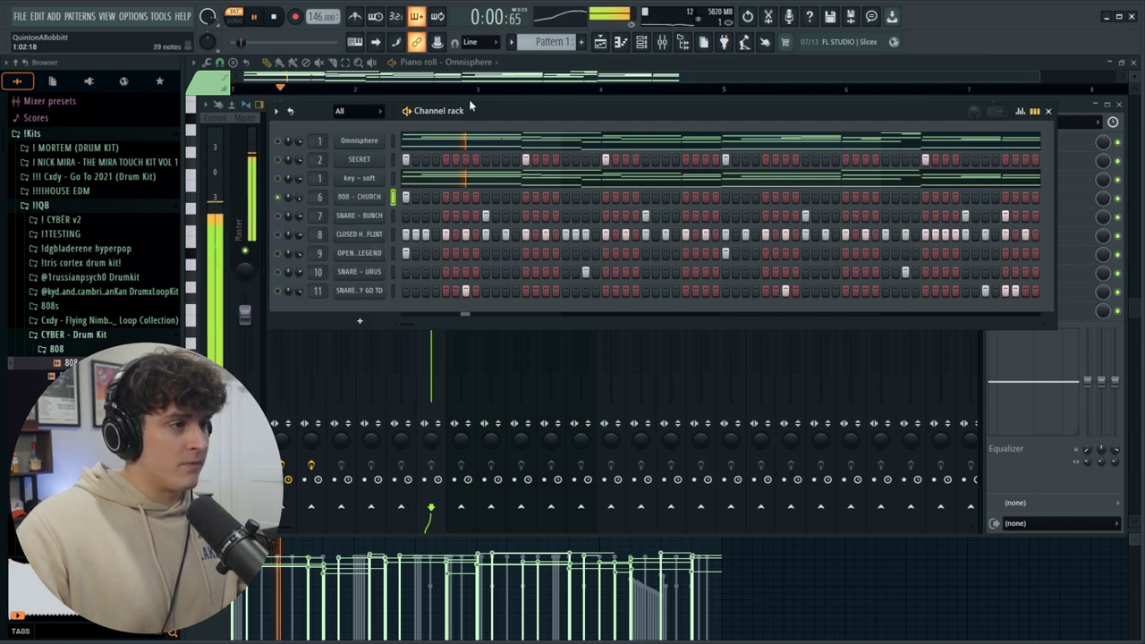
# Load Fruity parametric EQ 2 in the first effect slot of mixer insert 6.
pyautogui.press('F6')
pyautogui.click(1051, 143)
pyautogui.click(1051, 143)
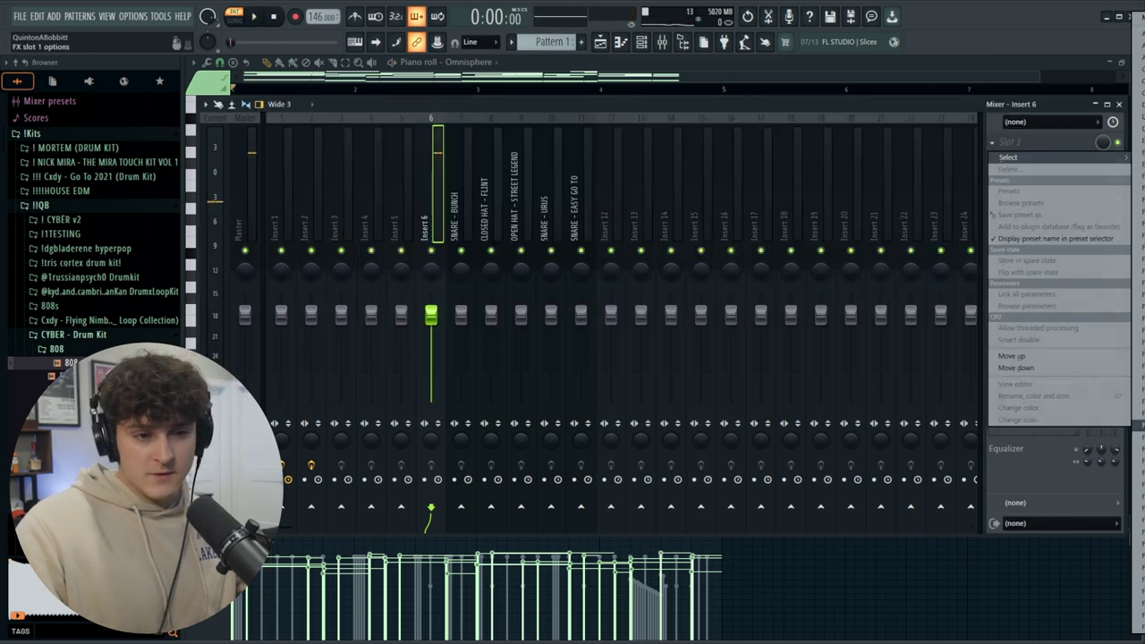
pyautogui.click(532, 275)
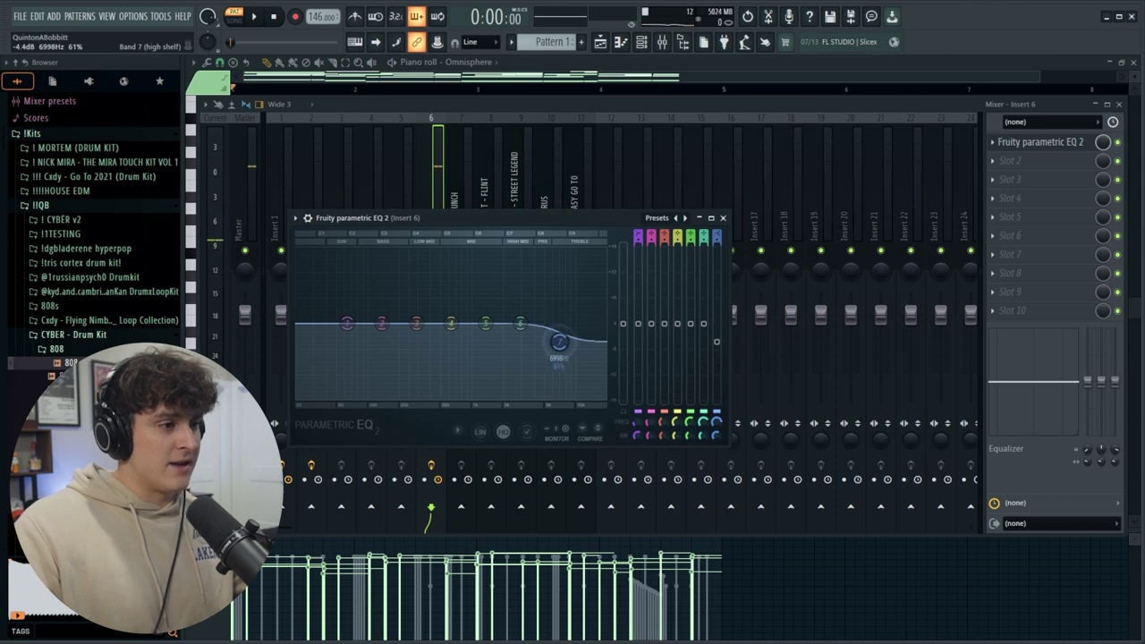
# Roll off the 808's highs with EQ bands 6 and 7, boost band 2 and dip band 3 by about 0.6 dB.
pyautogui.press('space')
pyautogui.moveTo(559, 342); pyautogui.dragTo(550, 397)
pyautogui.moveTo(523, 325); pyautogui.dragTo(585, 365)
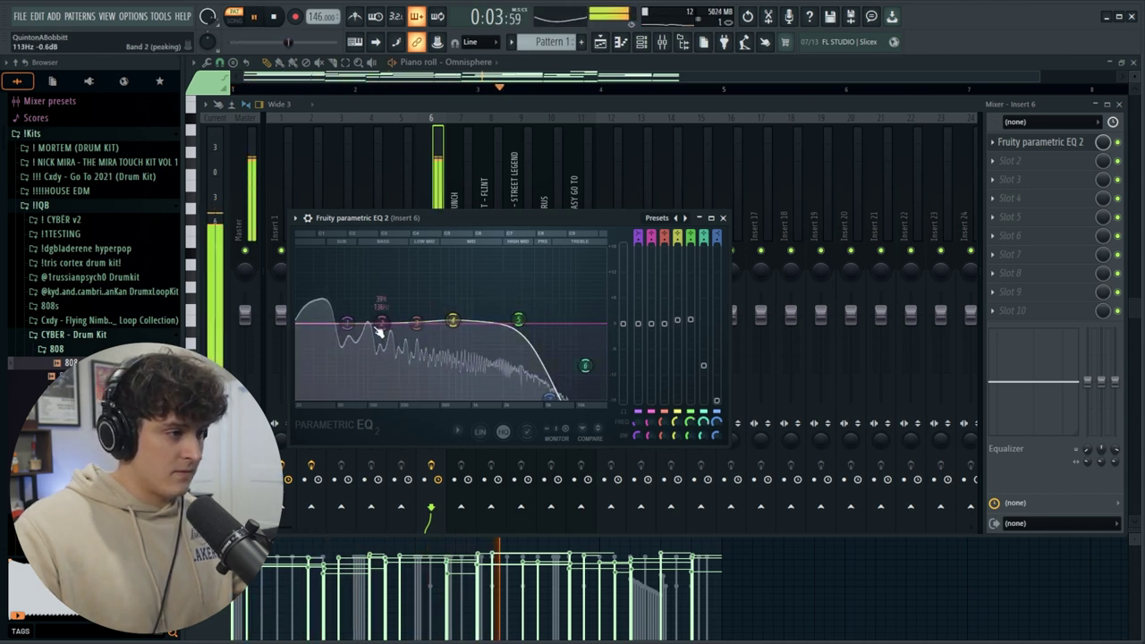
pyautogui.press('space')
pyautogui.moveTo(404, 307); pyautogui.dragTo(417, 331)
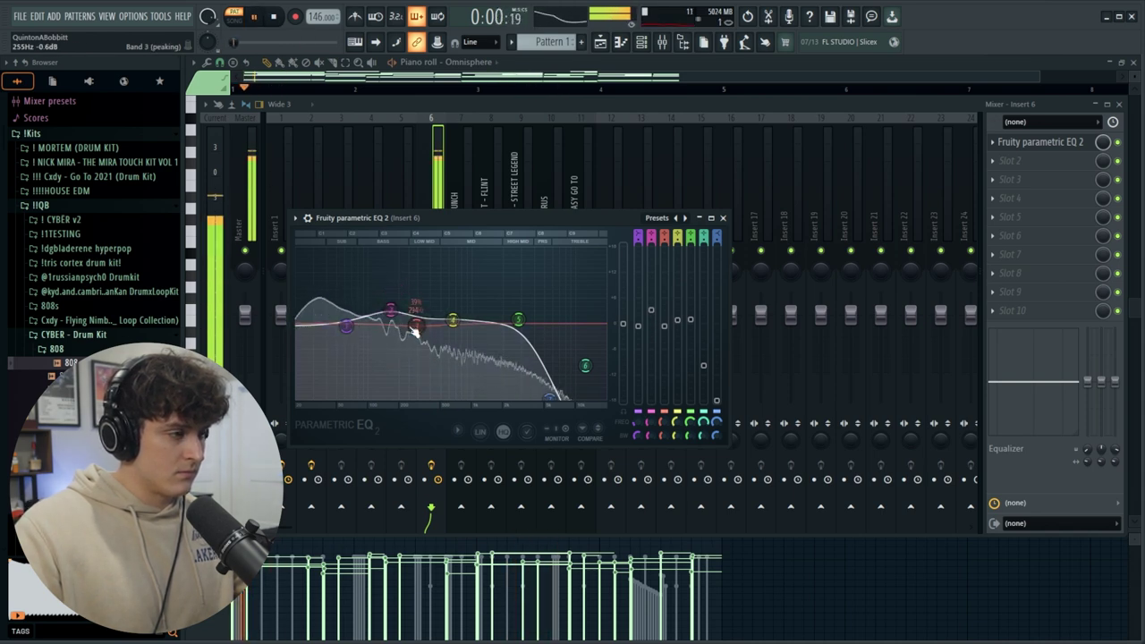
pyautogui.press('space')
pyautogui.click(723, 218)
# Add Fruity Chorus in the second slot of insert 6 and set its mix level to about 37%.
pyautogui.click(1009, 161)
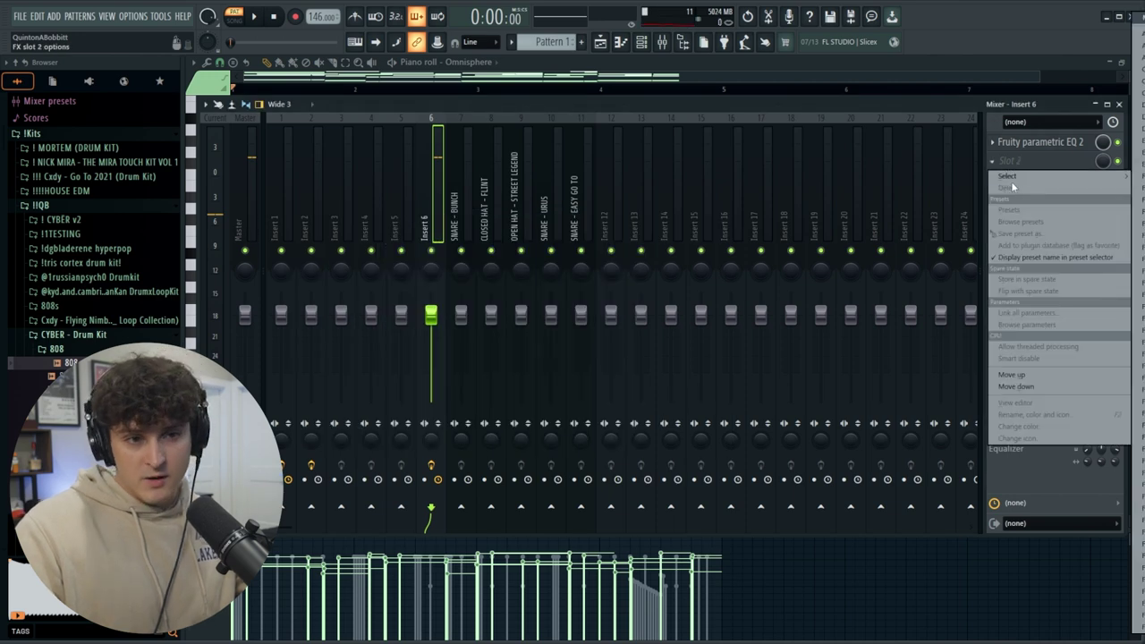
pyautogui.click(1009, 176)
pyautogui.press('space')
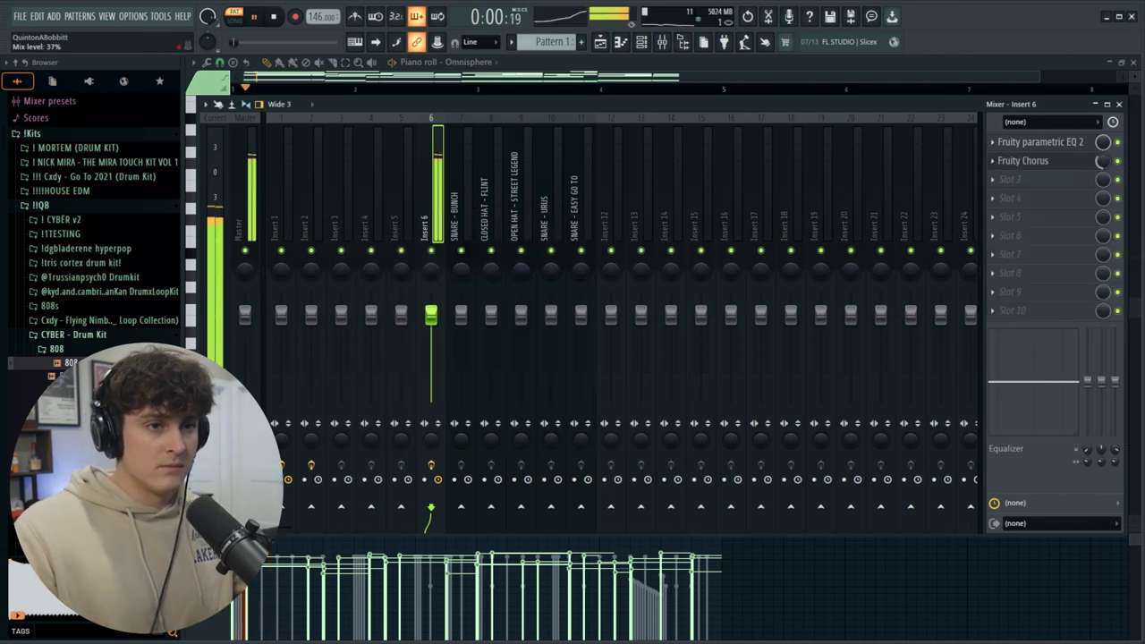
pyautogui.press('space')
# Draw 808 - CHURCH notes: a 12-step A#4 from the start and a 6-step G#4 from step 13 of bar 1.
pyautogui.press('F6')
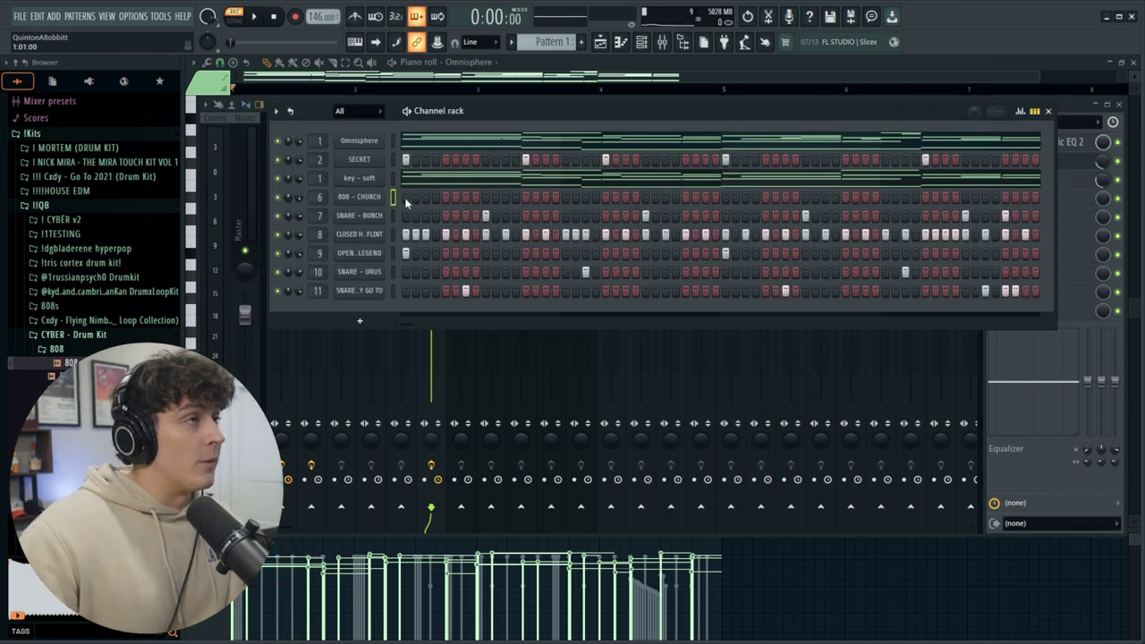
pyautogui.press('F7')
pyautogui.press('space')
pyautogui.moveTo(288, 391); pyautogui.dragTo(322, 392)
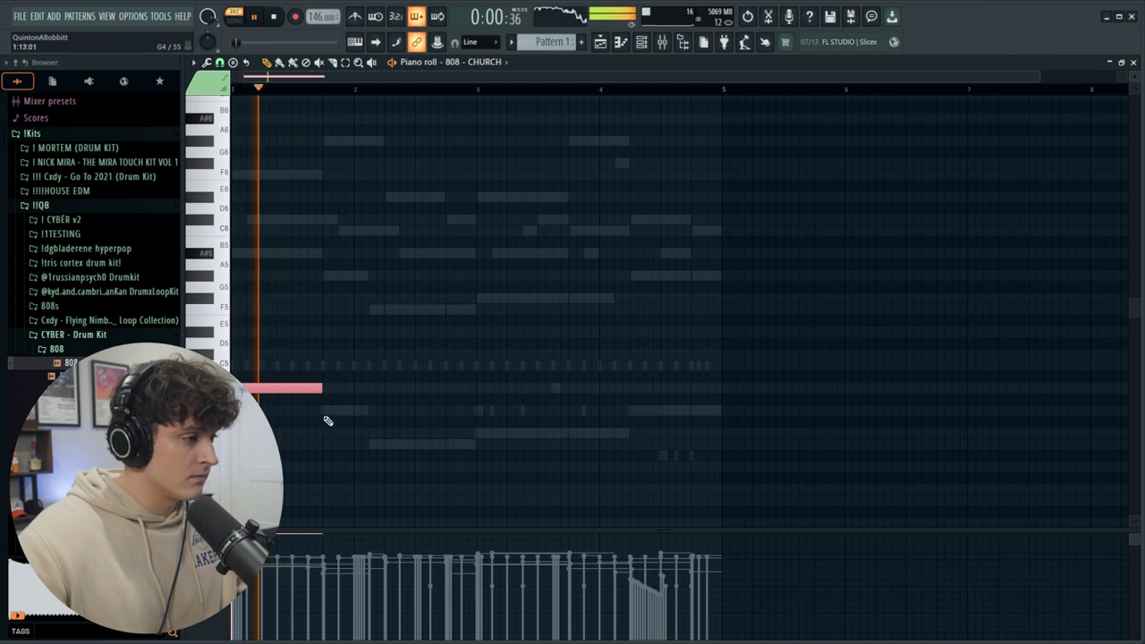
pyautogui.click(327, 421)
pyautogui.moveTo(413, 415); pyautogui.dragTo(371, 414)
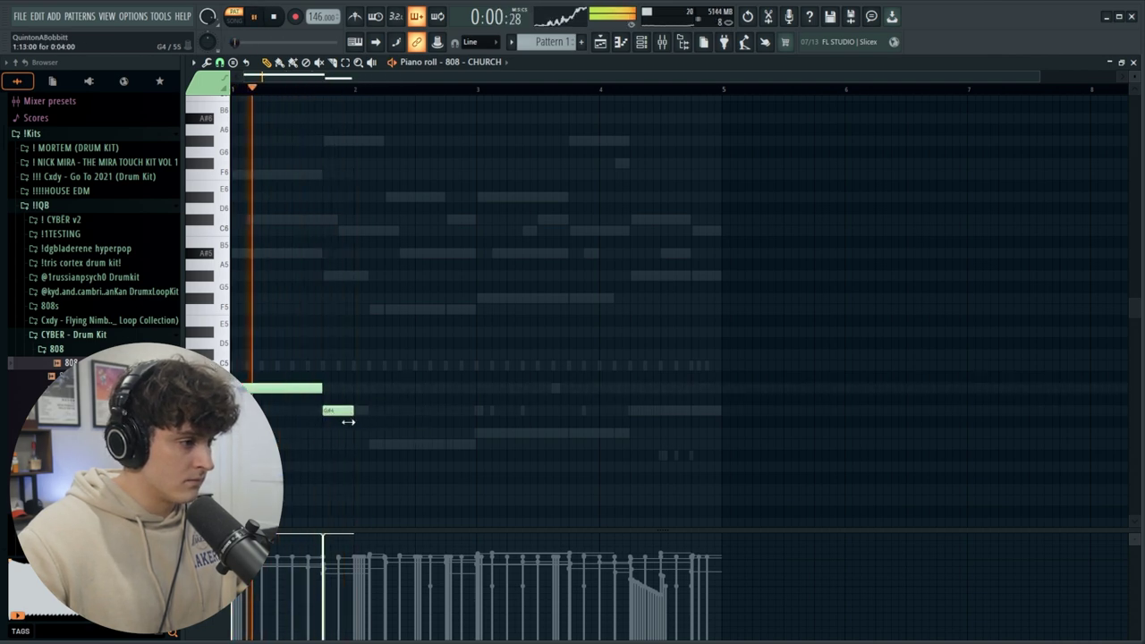
# Add a 12-step F4 808 note from step 5 of bar 2 and an 8-step F#4 at the start of bar 3.
pyautogui.click(371, 447)
pyautogui.moveTo(411, 449); pyautogui.dragTo(479, 447)
pyautogui.moveTo(368, 411); pyautogui.dragTo(384, 411)
pyautogui.click(475, 433)
pyautogui.press('space')
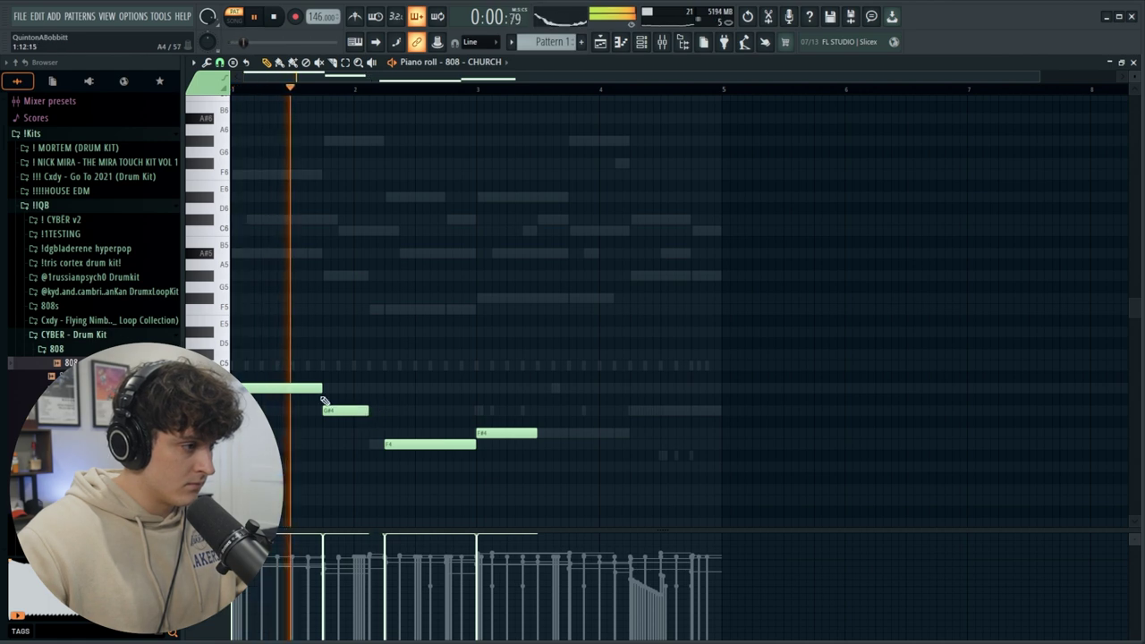
# Shorten the opening A#4 808 note to 10 steps and replay the pattern.
pyautogui.press('space')
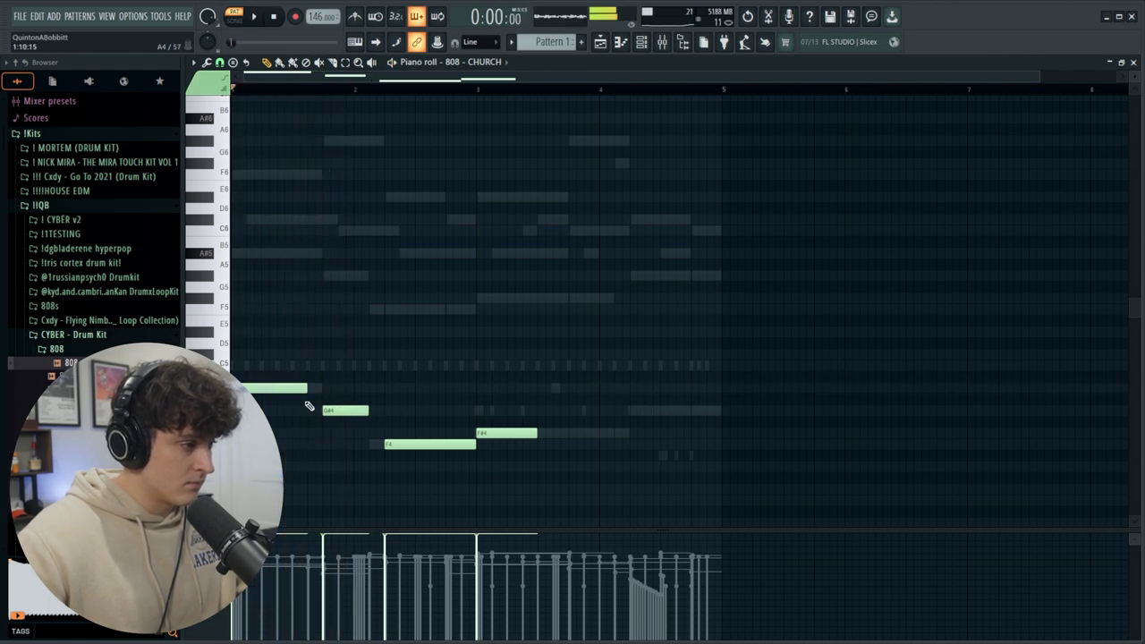
pyautogui.click(641, 43)
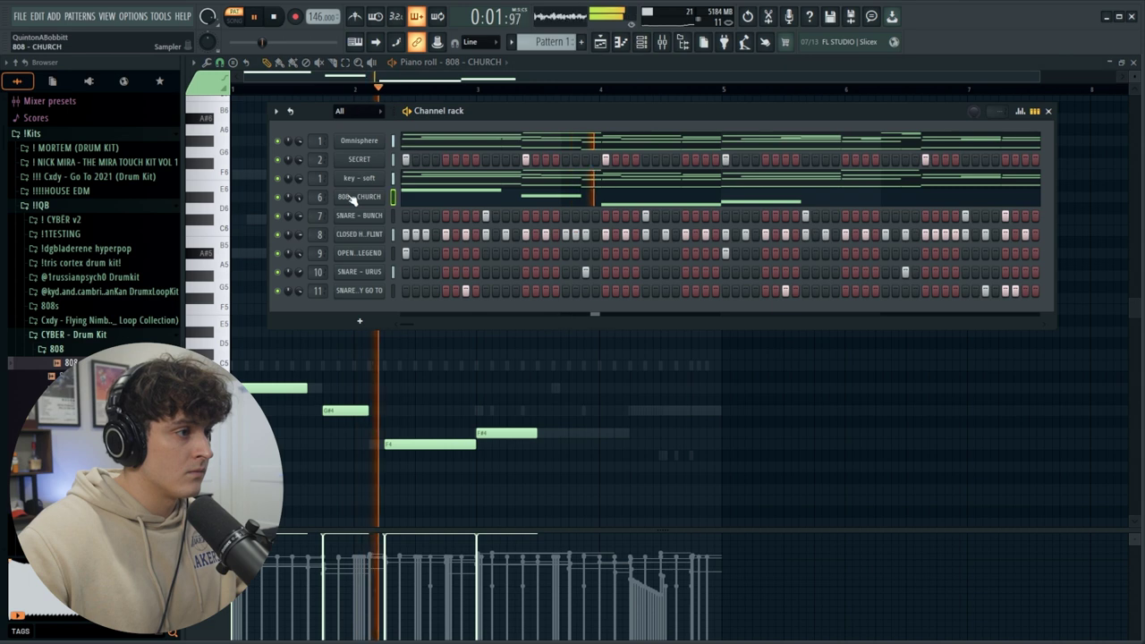
pyautogui.press('F6')
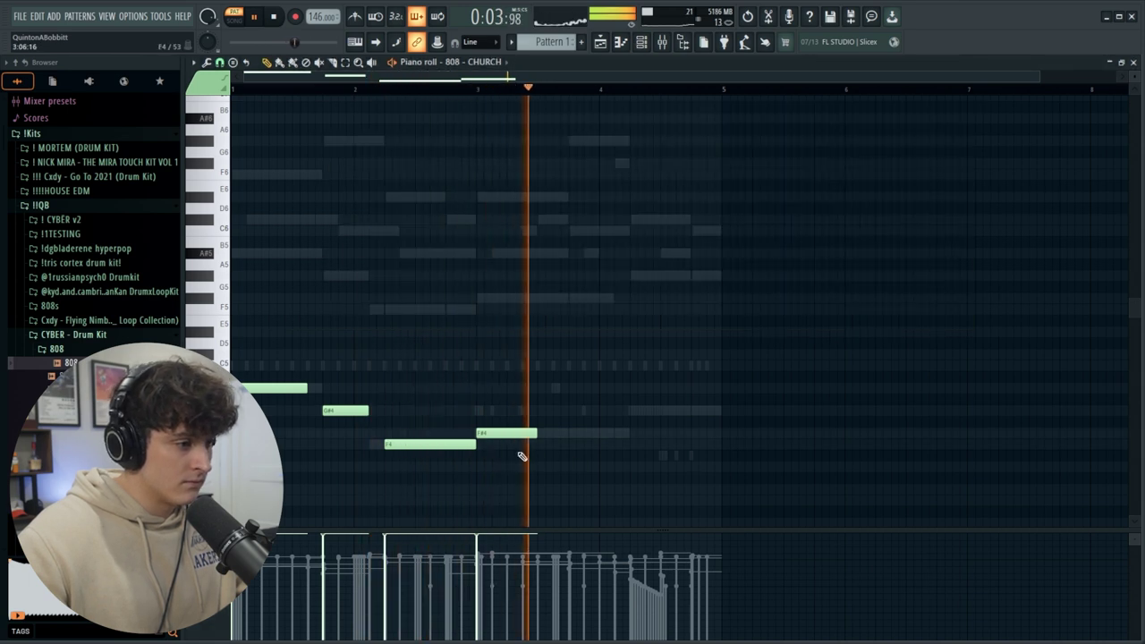
# Raise the F4 and F#4 808 notes by an octave, replay the pattern and deselect them.
pyautogui.press('space')
pyautogui.moveTo(428, 460); pyautogui.dragTo(520, 419)
pyautogui.hotkey('ctrl', 'Up')
pyautogui.press('space')
pyautogui.hotkey('ctrl', 'd')
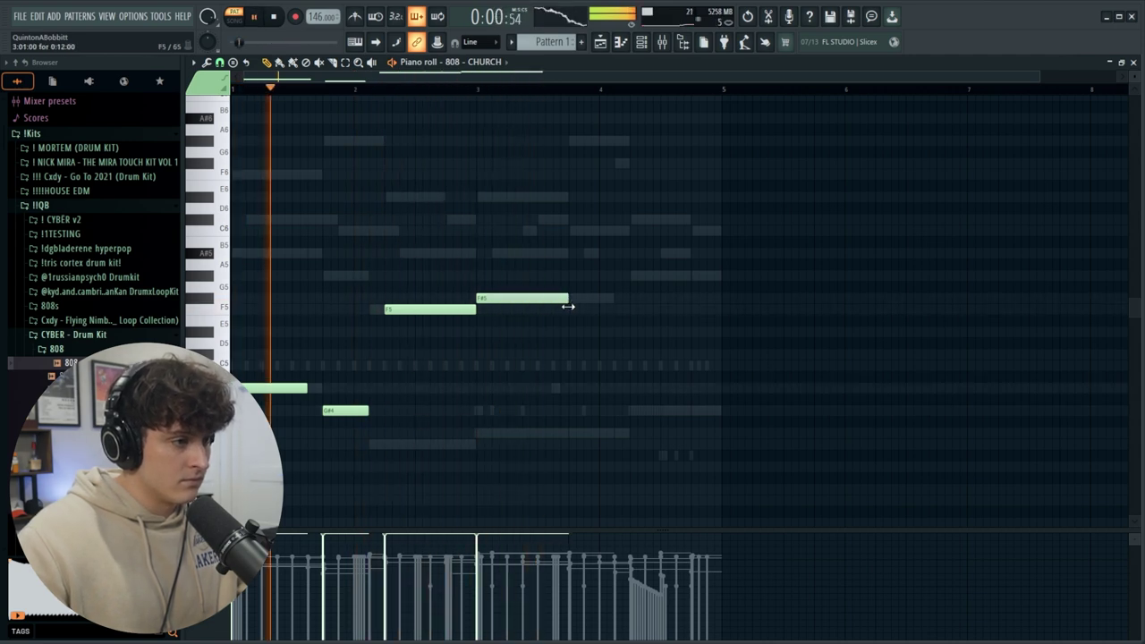
# Set the F#5 note to 8 steps, and add 8-step notes F#5 at step 13 of bar 3 and G#4 at step 5 of bar 4.
pyautogui.moveTo(557, 305); pyautogui.dragTo(537, 302)
pyautogui.click(570, 300)
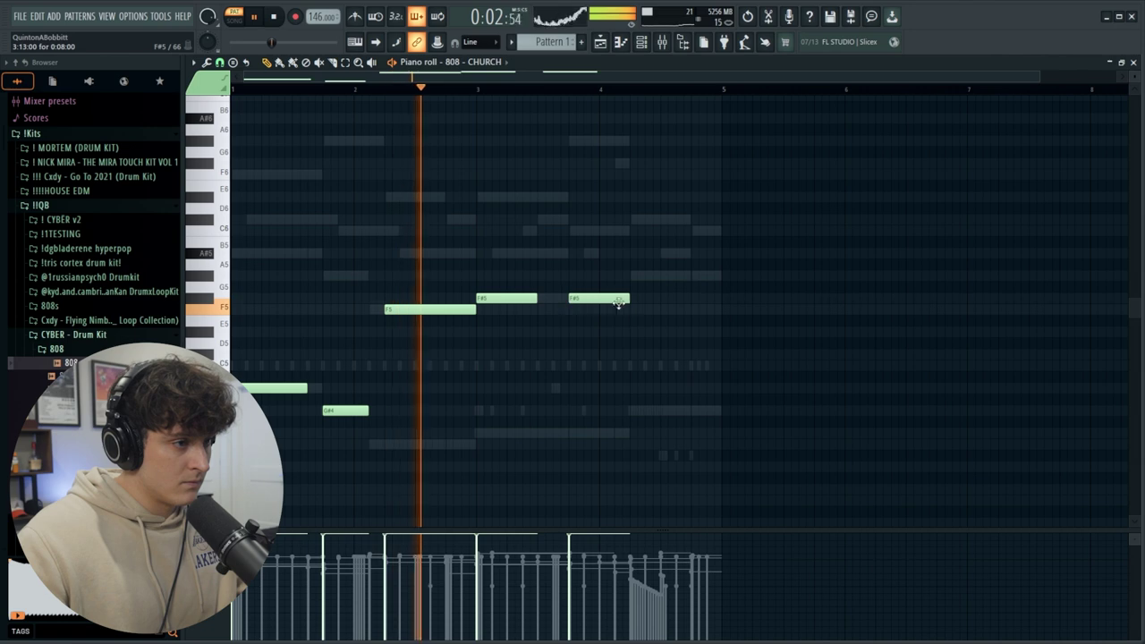
pyautogui.click(642, 409)
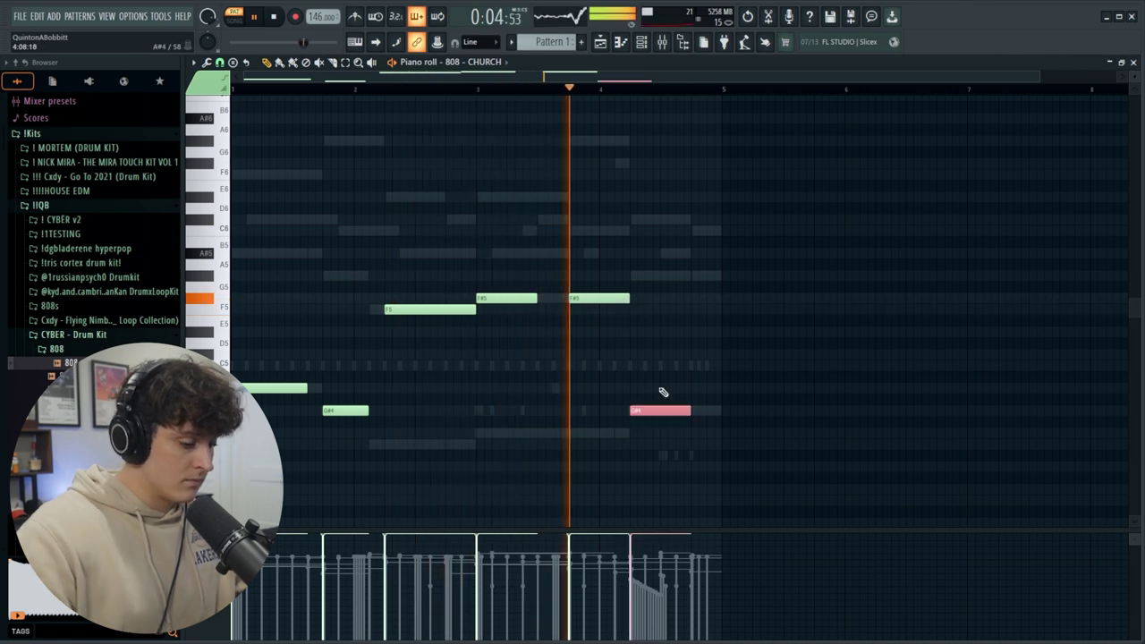
# Raise the bar 4 808 note to G#5, add two short G#5 repeats after it ending with the bar, and replay the pattern.
pyautogui.hotkey('ctrl', 'Up')
pyautogui.hotkey('ctrl', 'd')
pyautogui.press('space')
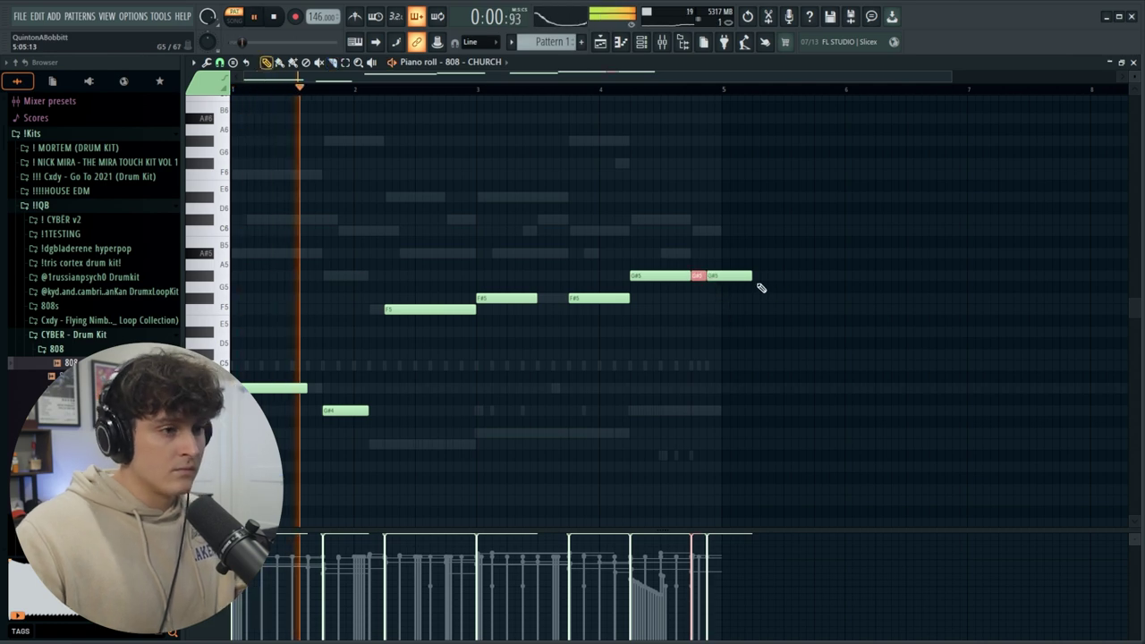
pyautogui.moveTo(751, 276); pyautogui.dragTo(721, 276)
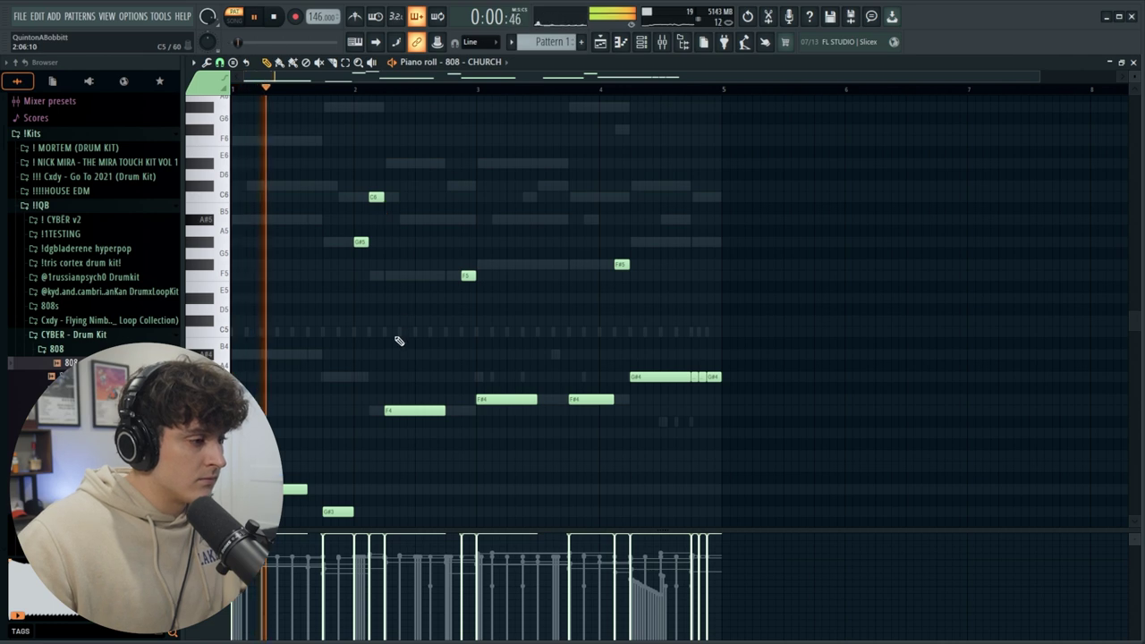
# Raise all 808 notes by an octave and replay the pattern.
pyautogui.hotkey('ctrl', 'Up')
pyautogui.press('space')
pyautogui.press('space')
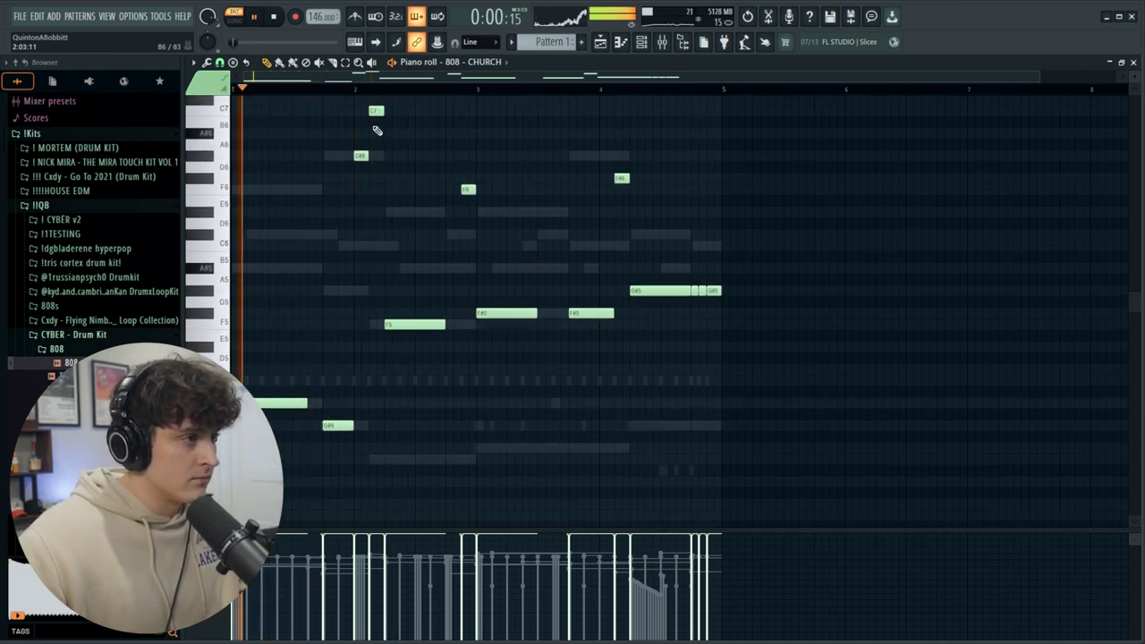
# Lower the short C7 808 note at step 3 of bar 2 by an octave, replay, and change it to F6.
pyautogui.hotkey('ctrl', 'Down')
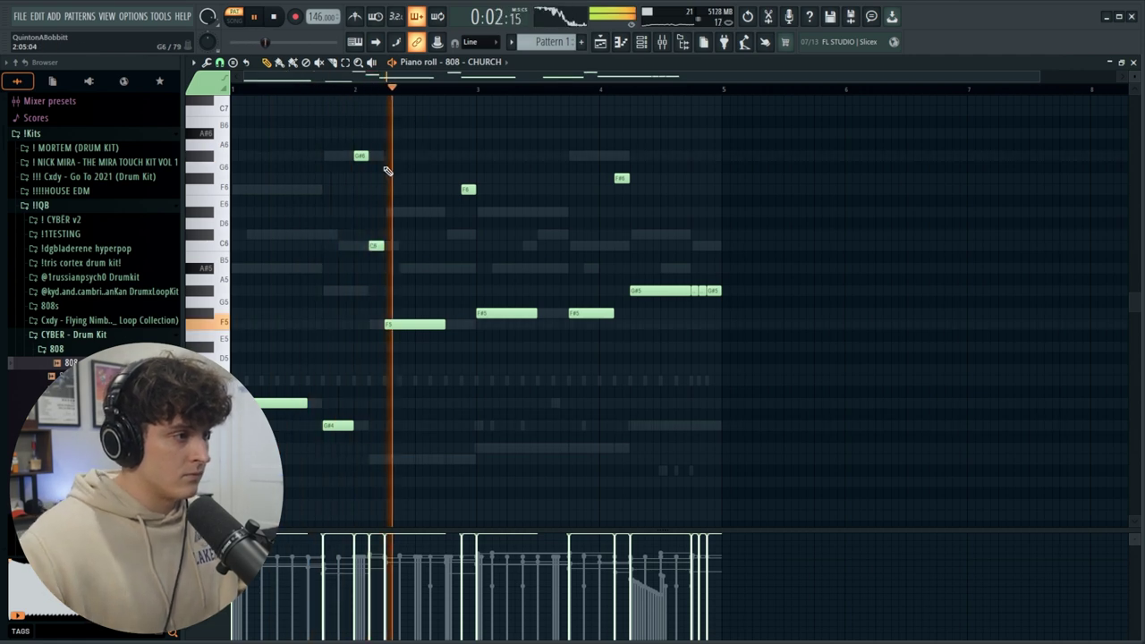
pyautogui.click(372, 324)
pyautogui.hotkey('ctrl', 'Up')
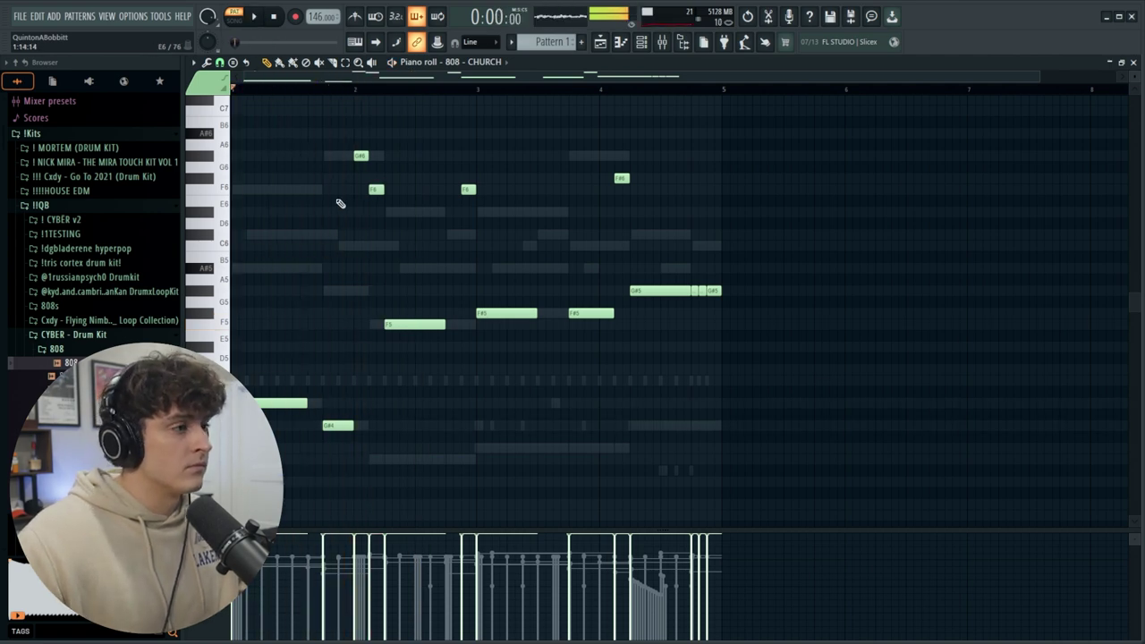
# Replace the short G#6 note with a 4-step G#6 from step 15 of bar 1, and shorten the G#4 before it to 2 steps.
pyautogui.rightClick(361, 155)
pyautogui.press('space')
pyautogui.press('space')
pyautogui.hotkey('ctrl', 'Up')
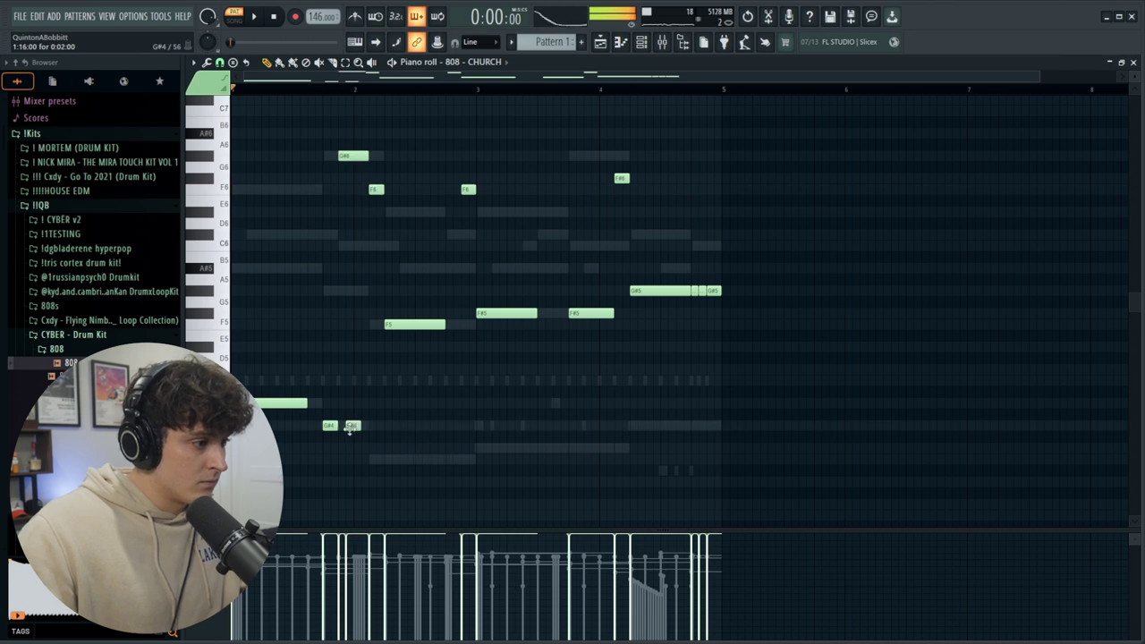
# Turn the 2-step G#4 note at the start of bar 2 into a slide note and replay the pattern.
pyautogui.doubleClick(359, 425)
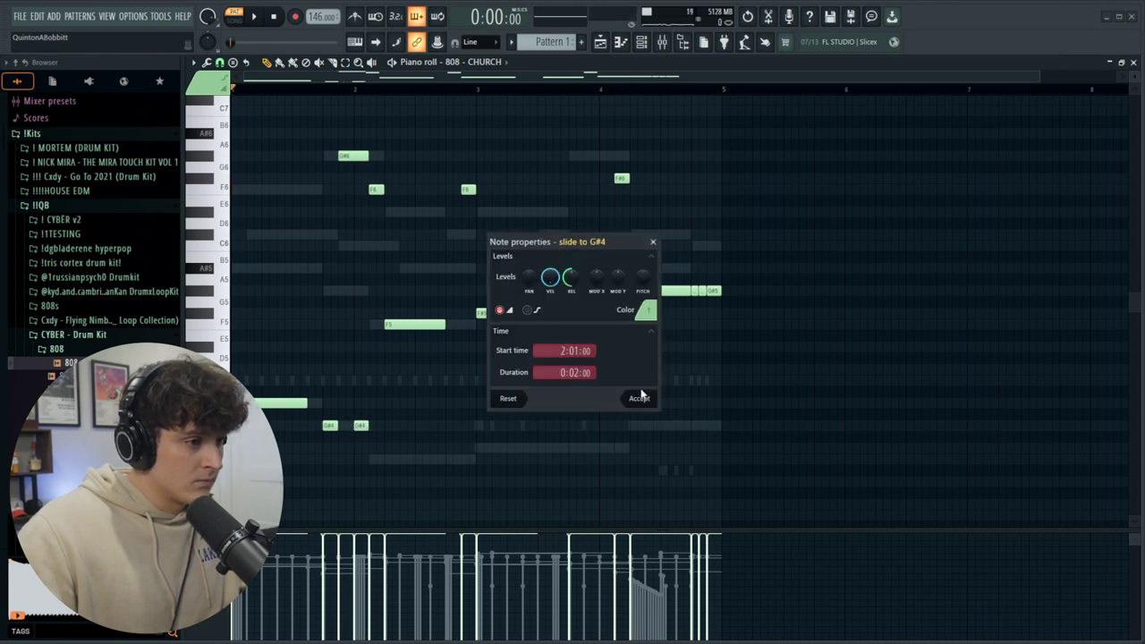
pyautogui.click(641, 393)
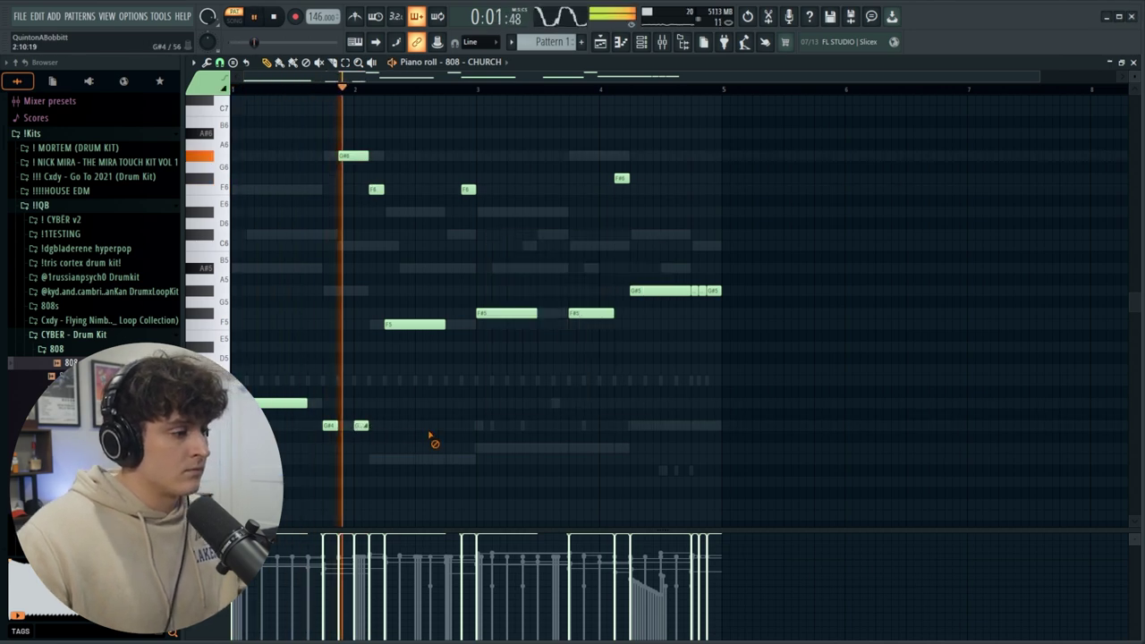
pyautogui.press('space')
pyautogui.press('space')
# Lower the short F6 note at step 3 of bar 2 by two octaves to F4.
pyautogui.click(376, 190)
pyautogui.hotkey('ctrl', 'Down')
pyautogui.hotkey('ctrl', 'Down')
pyautogui.click(478, 417)
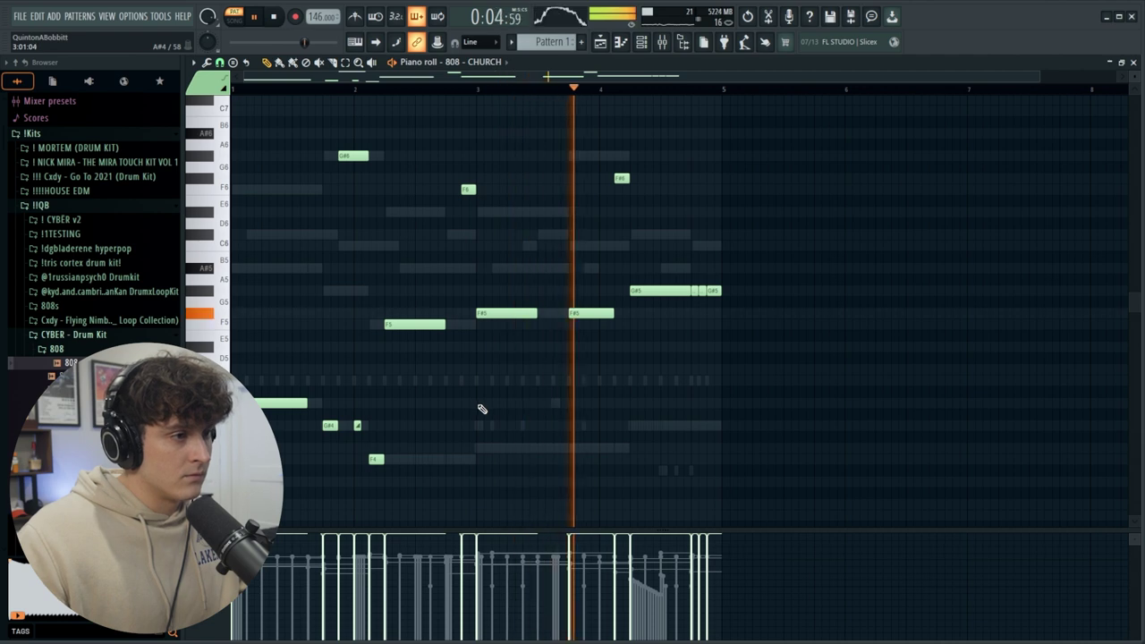
# Raise the closing short G#5 808 notes at the end of bar 4 by an octave and deselect them.
pyautogui.scroll(-3, 664, 409)
pyautogui.scroll(3, 723, 268)
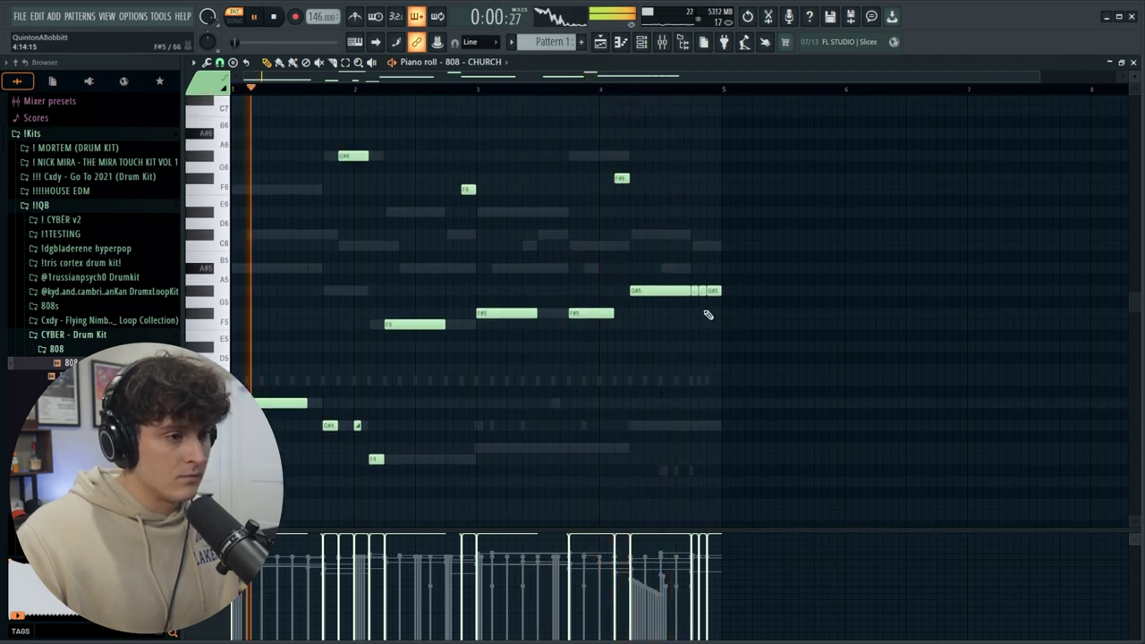
pyautogui.moveTo(698, 313); pyautogui.dragTo(723, 286)
pyautogui.hotkey('ctrl', 'Up')
pyautogui.click(714, 471)
# Load the D3STRO kick as a new channel above the 808, place hits on steps 1 and 13, and replay the pattern.
pyautogui.click(663, 41)
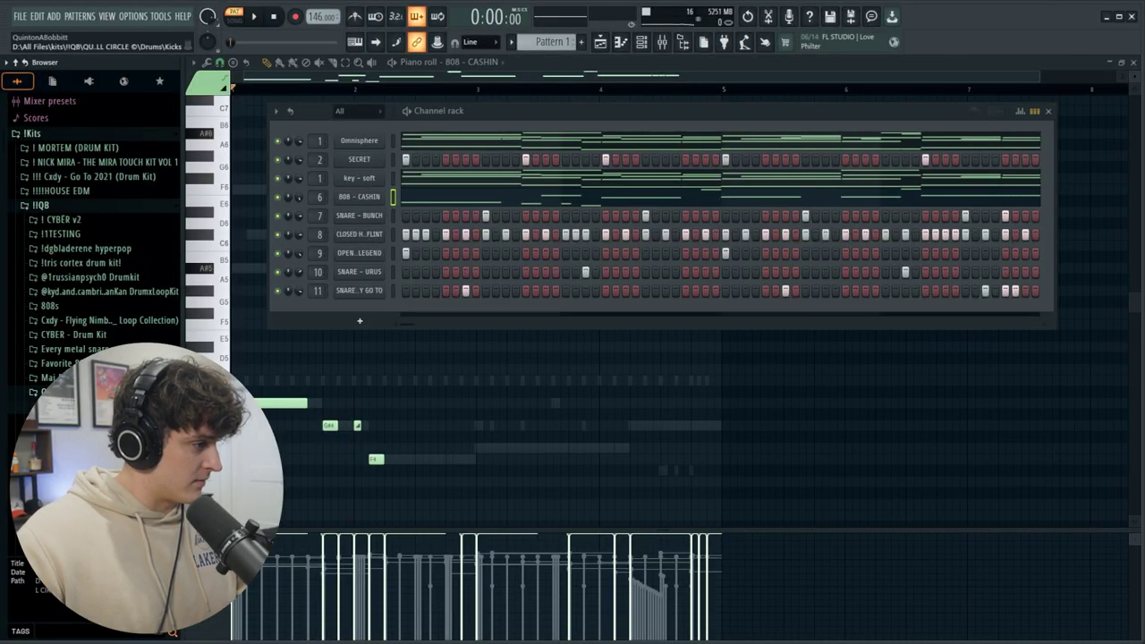
pyautogui.scroll(-1, 89, 250)
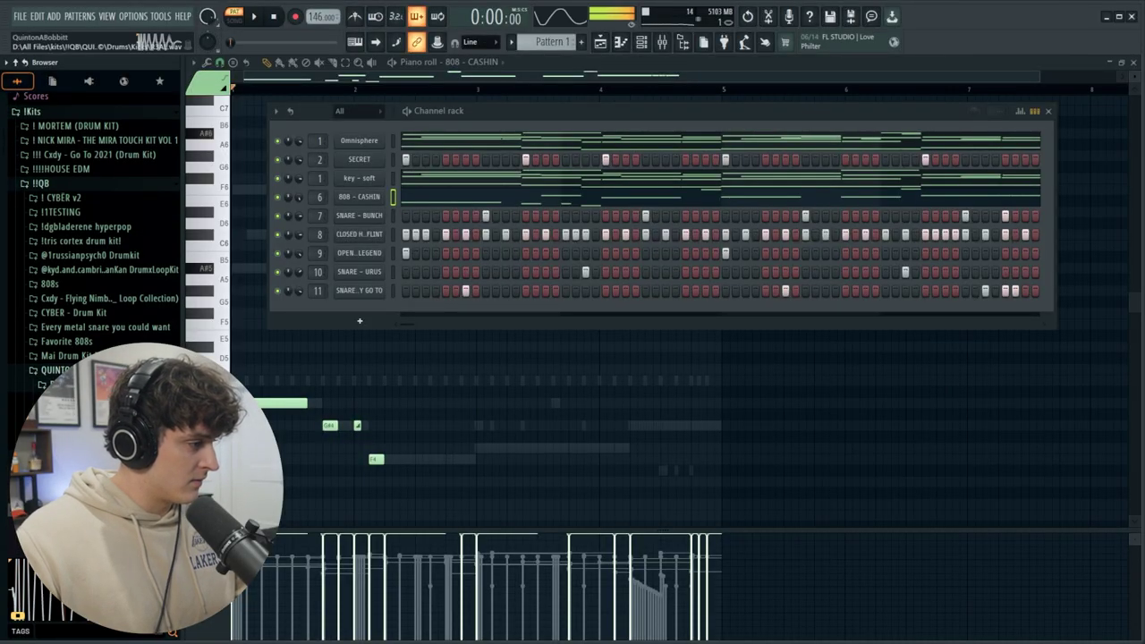
pyautogui.moveTo(54, 383); pyautogui.dragTo(289, 192)
pyautogui.press('space')
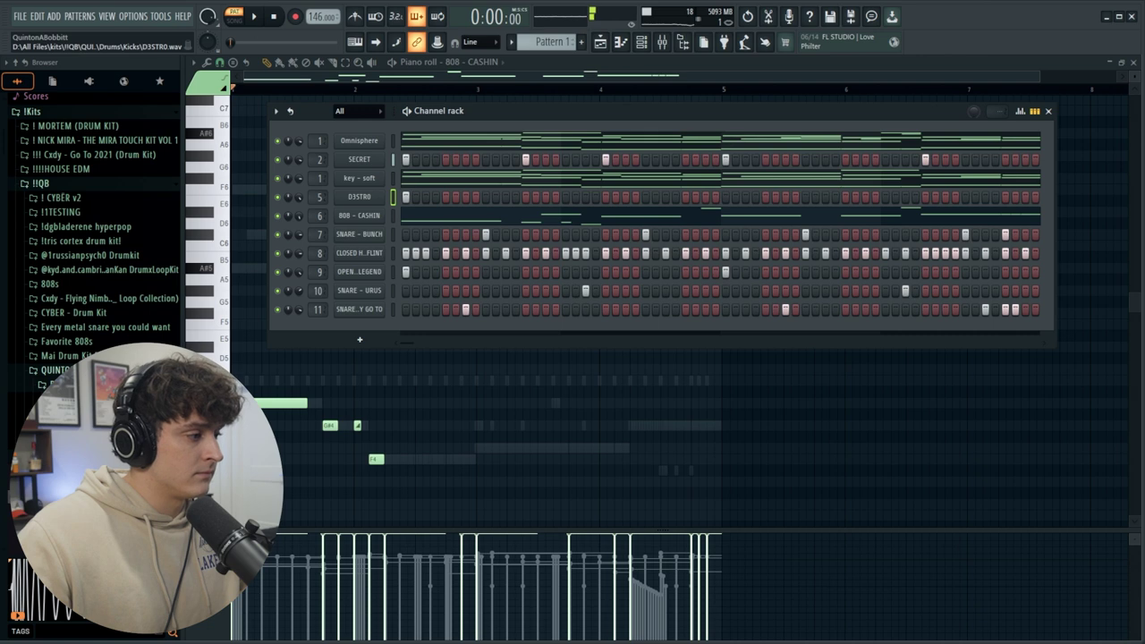
pyautogui.click(526, 197)
pyautogui.press('space')
pyautogui.press('space')
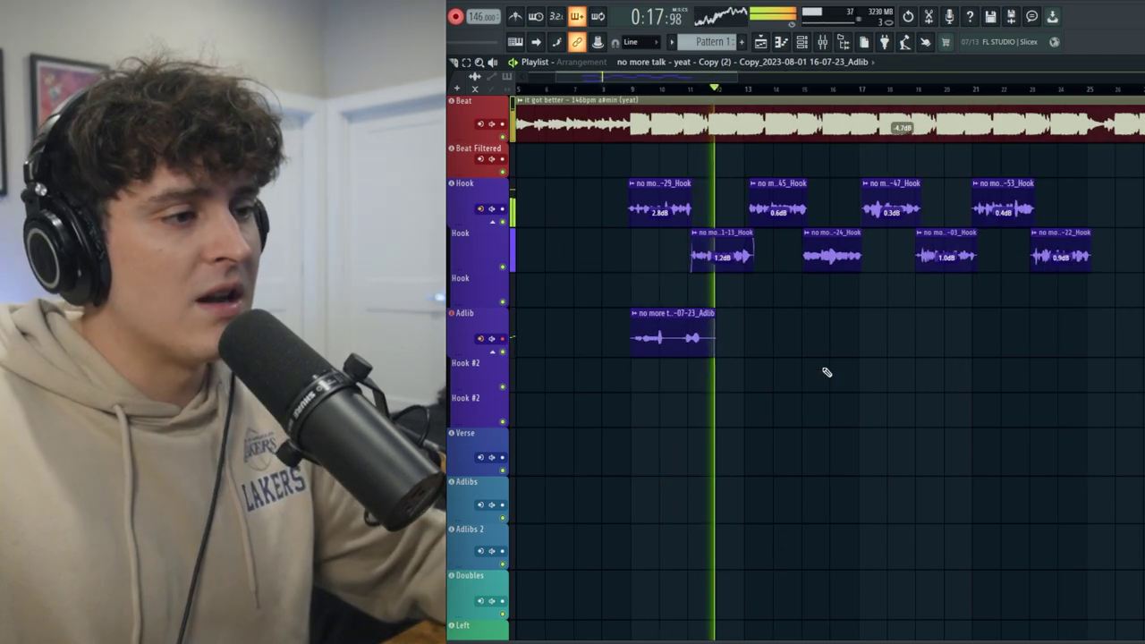
# Record further ad-lib takes over the hook on the Adlib and Hook #2 tracks, up to about bar 20.
pyautogui.press('space')
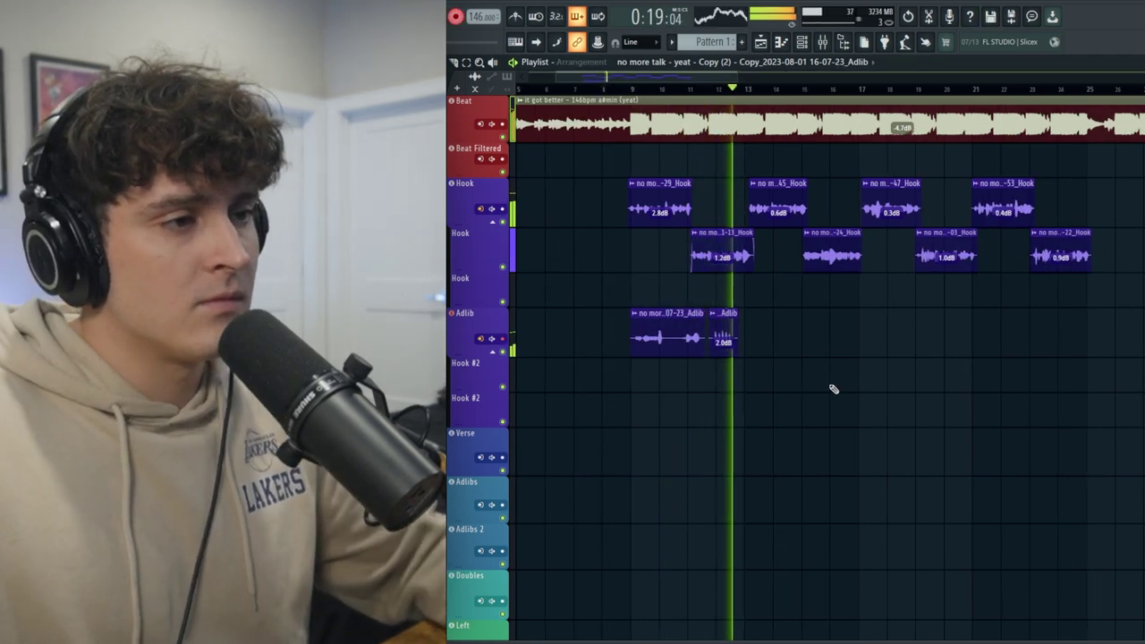
pyautogui.press('space')
pyautogui.press('space')
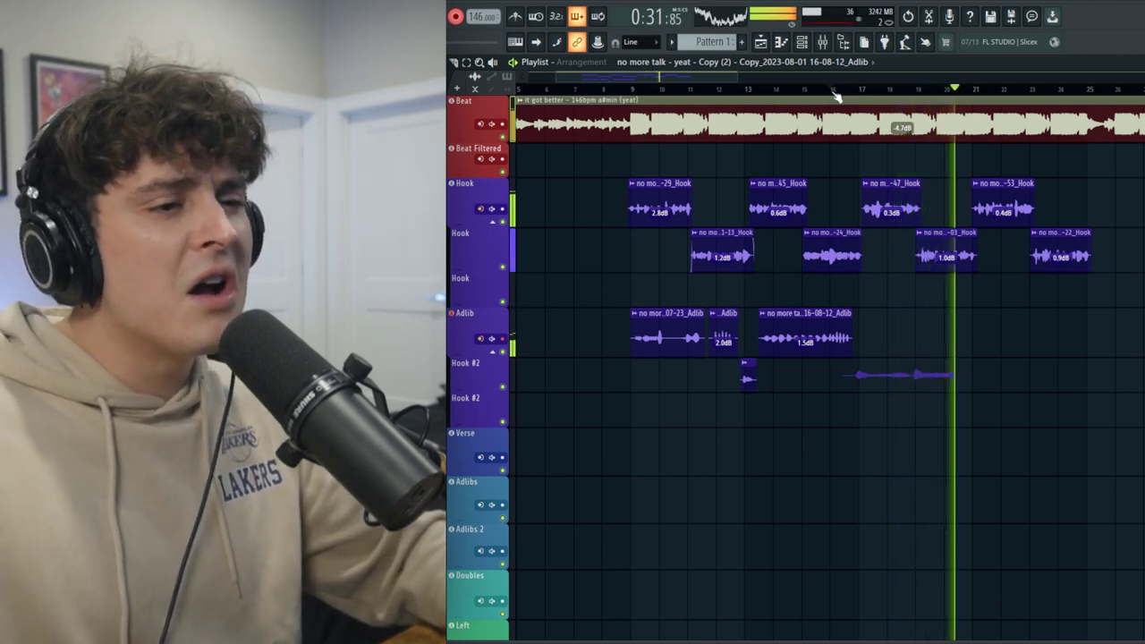
pyautogui.press('space')
# Trim the start of the last ad-lib take on the Hook #2 track and place a copy of it ending at bar 25.
pyautogui.moveTo(850, 390); pyautogui.dragTo(858, 390)
pyautogui.click(971, 383)
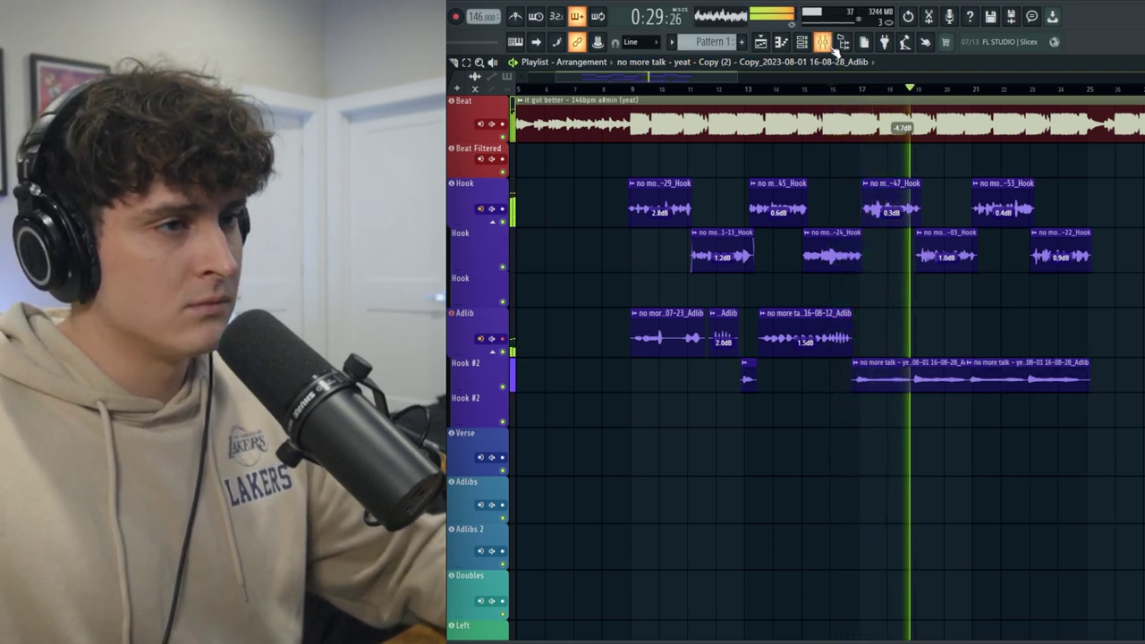
pyautogui.scroll(-2, 781, 99)
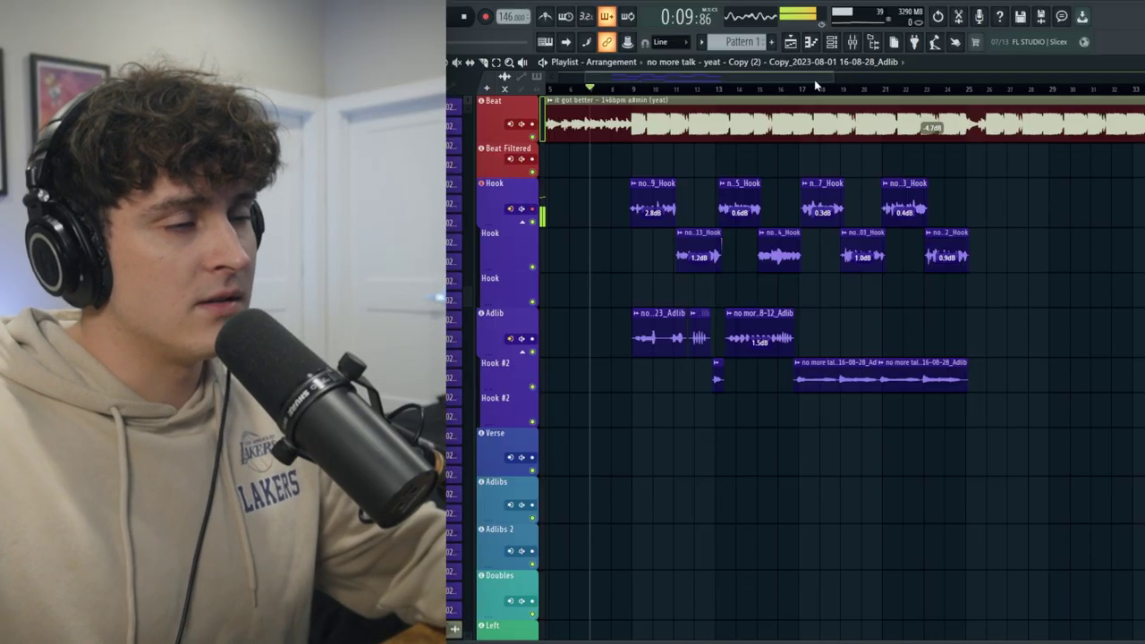
# Play back the beat's intro leading into the hook and stop playback.
pyautogui.press('space')
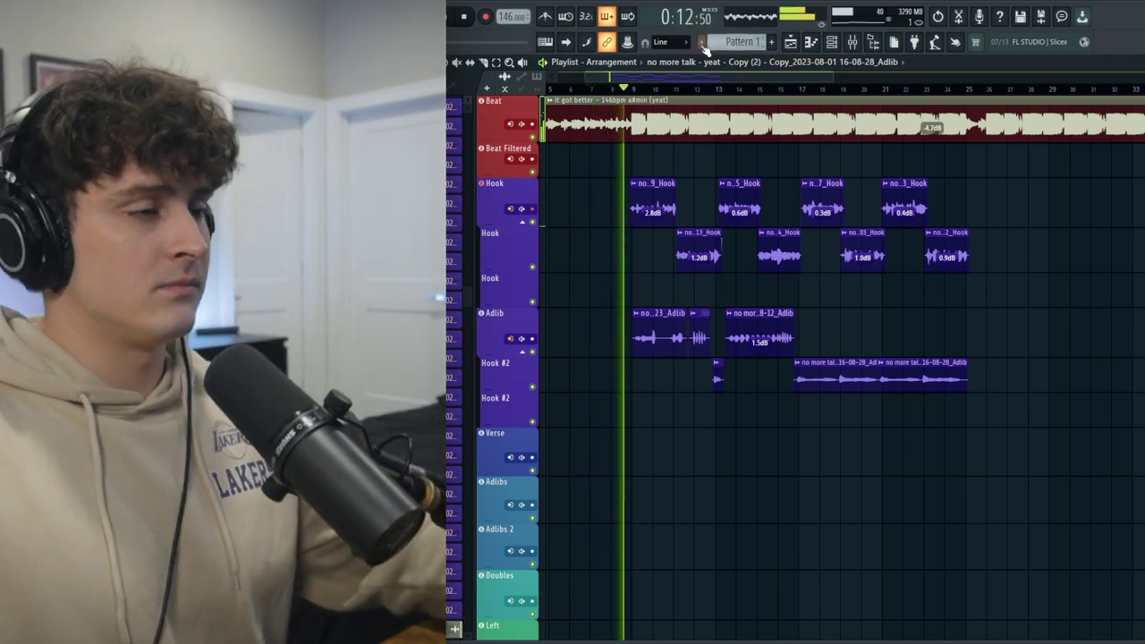
pyautogui.press('space')
pyautogui.scroll(2, 580, 91)
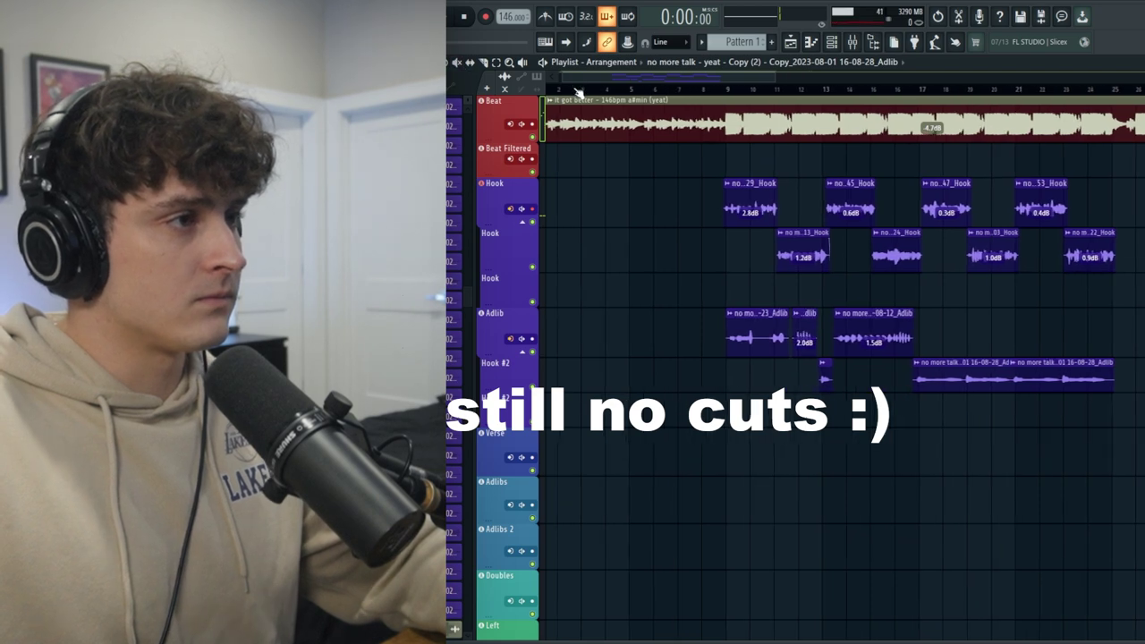
# Return to the start of the arrangement and start recording a vocal take over the beat's intro.
pyautogui.click(612, 62)
pyautogui.click(565, 90)
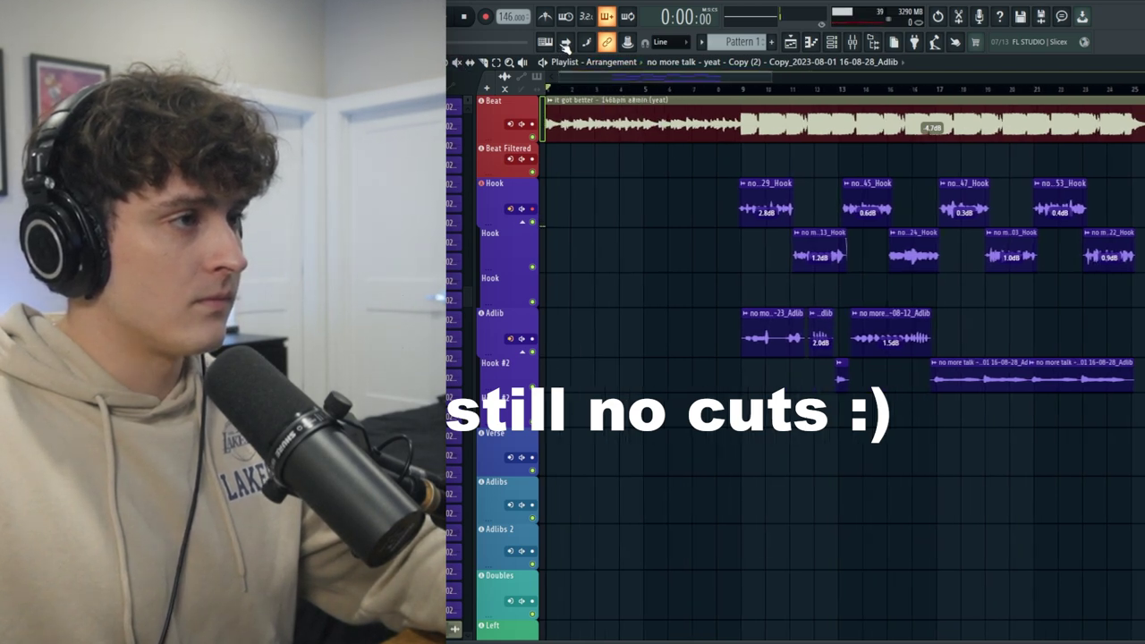
pyautogui.press('space')
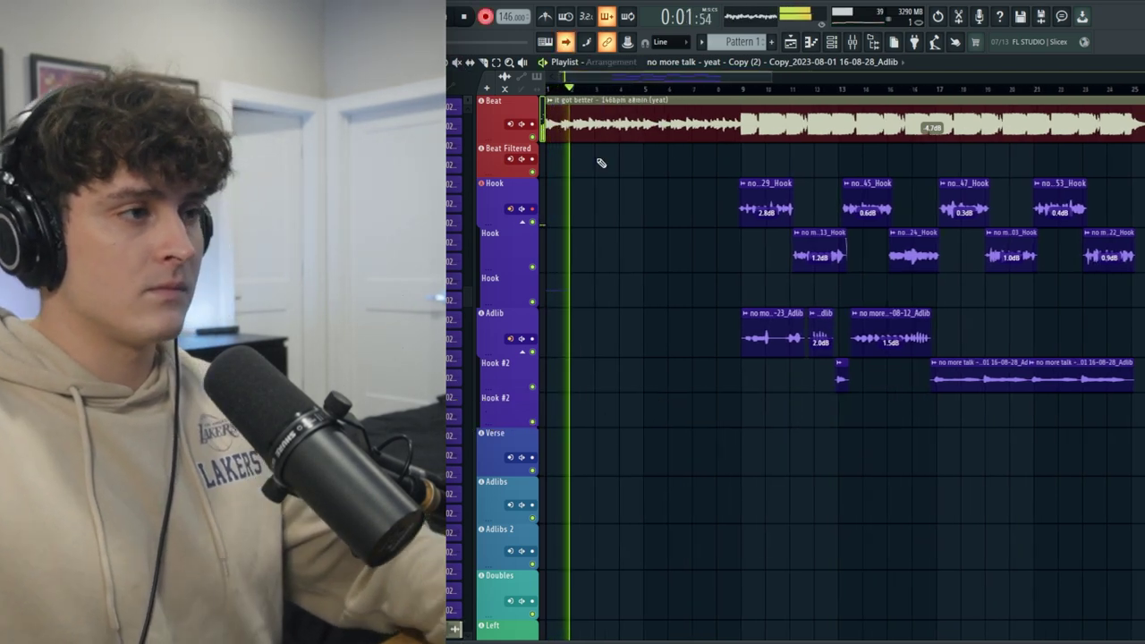